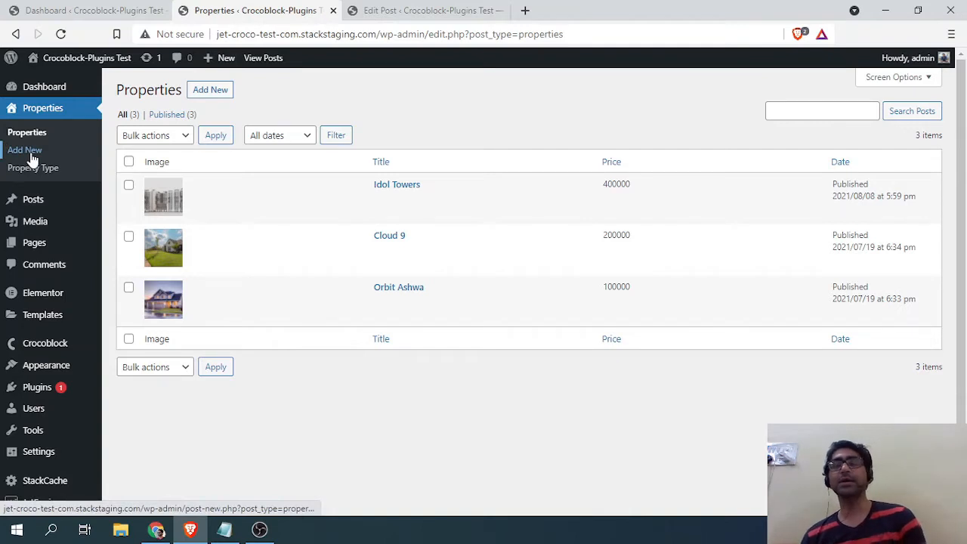
pyautogui.moveTo(94, 234)
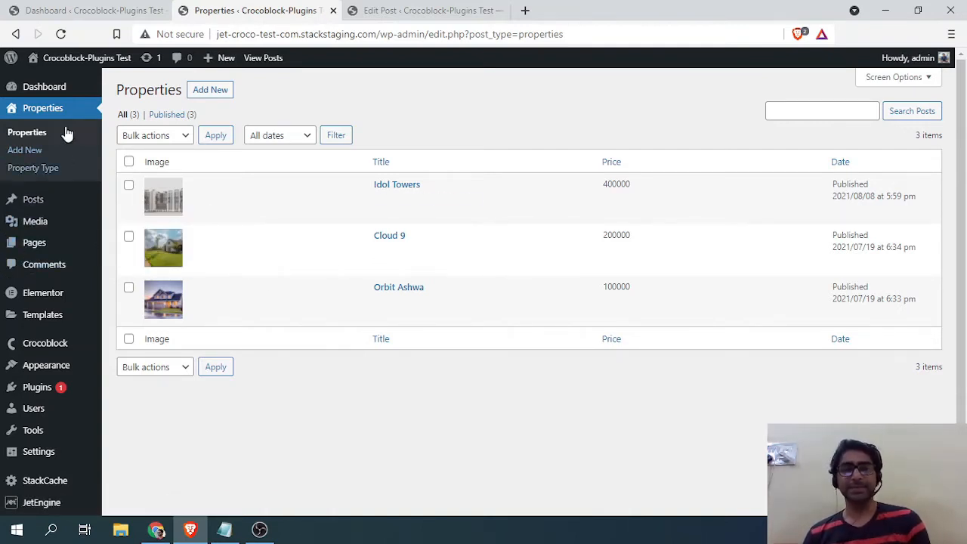
pyautogui.click(56, 10)
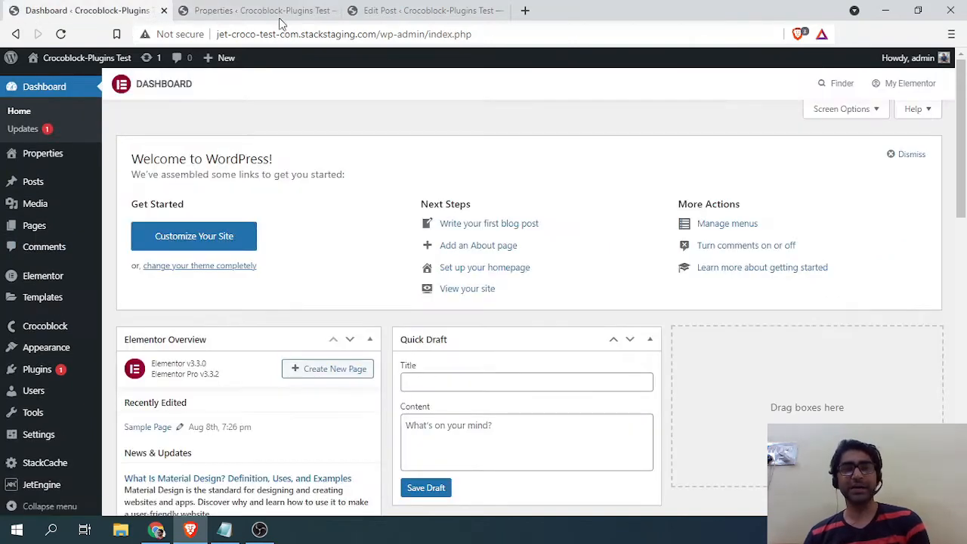
pyautogui.click(264, 10)
pyautogui.click(95, 11)
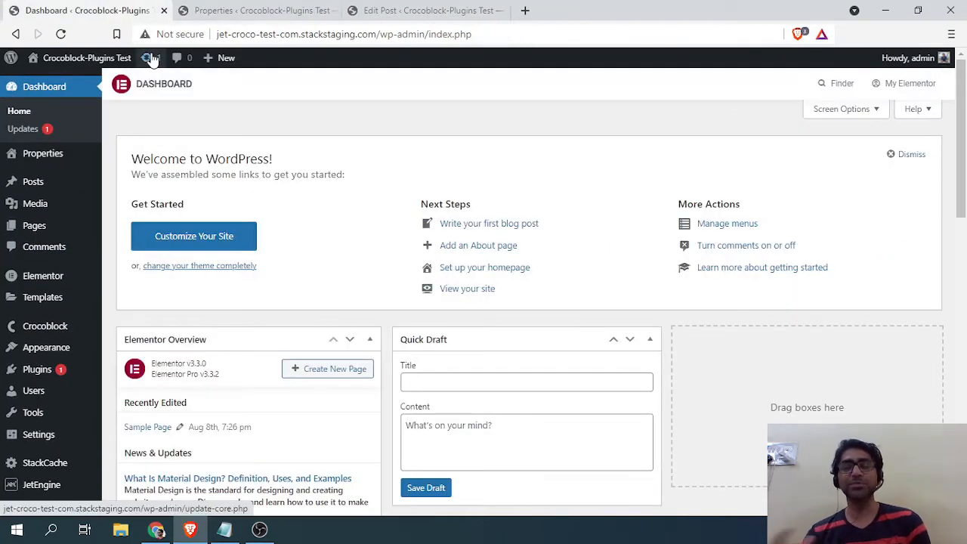
pyautogui.click(275, 11)
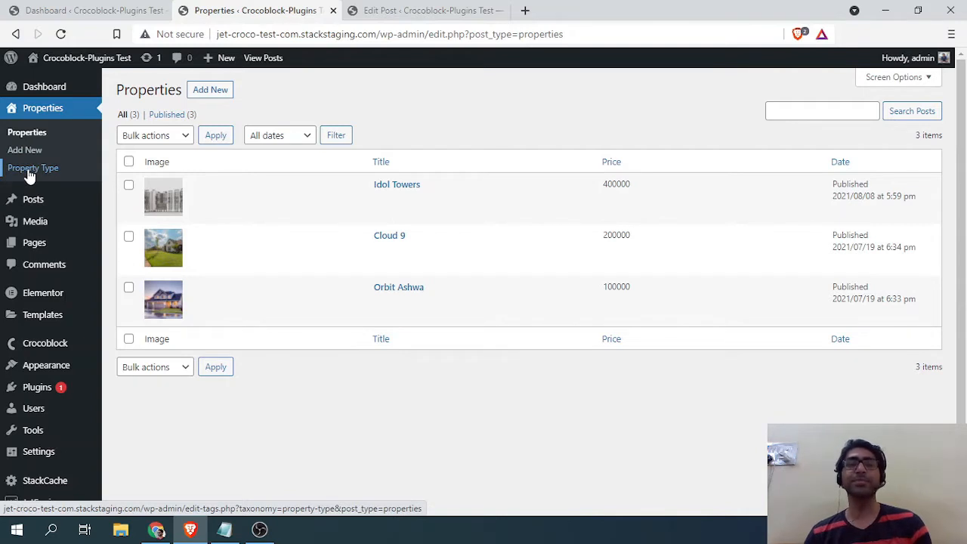
pyautogui.moveTo(167, 181)
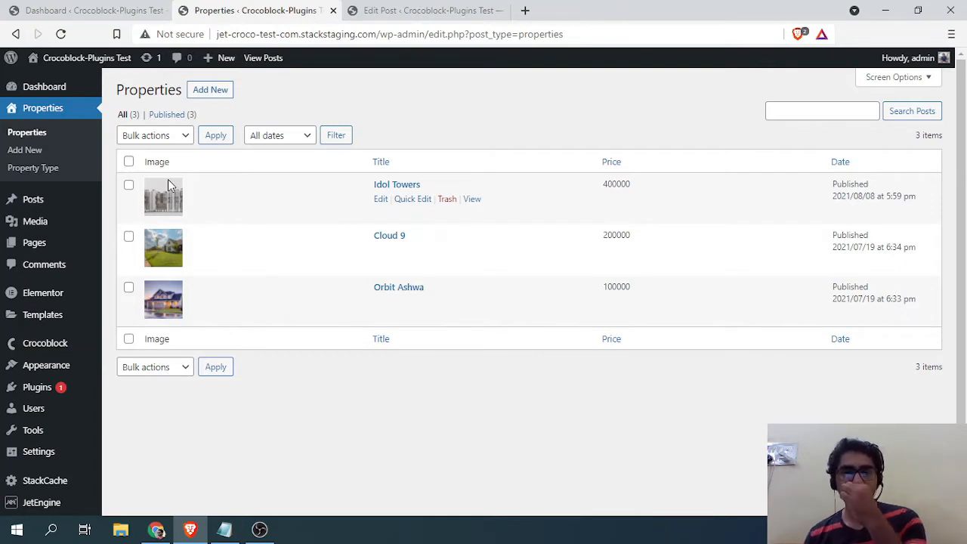
pyautogui.moveTo(209, 254)
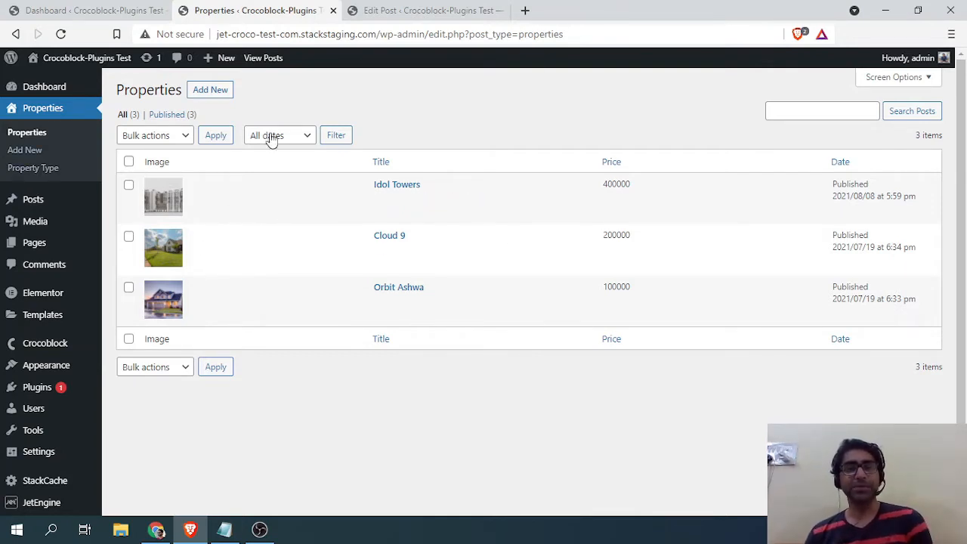
# Examine the Idol Towers property's title, description, settings fields, property type and featured image in its edit page.
pyautogui.click(409, 14)
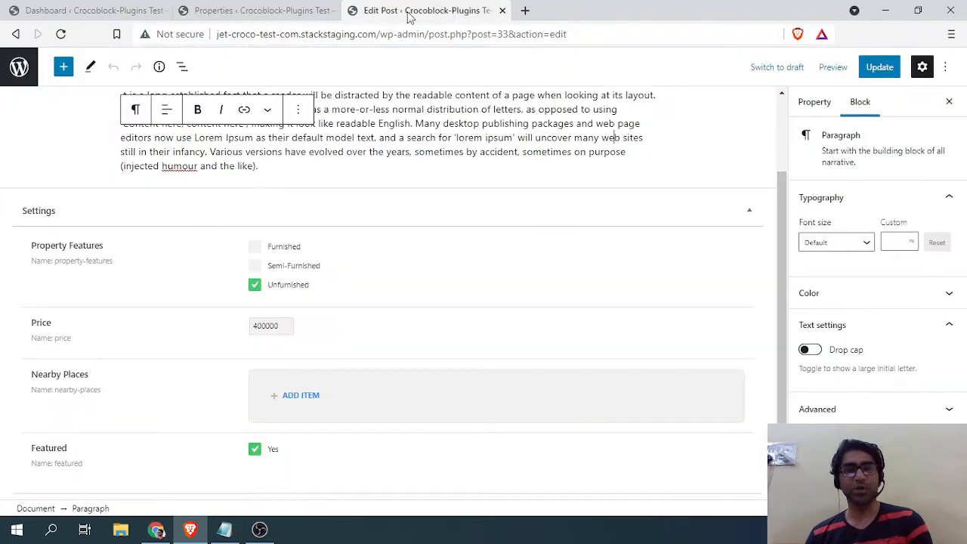
pyautogui.scroll(2, 355, 264)
pyautogui.click(369, 218)
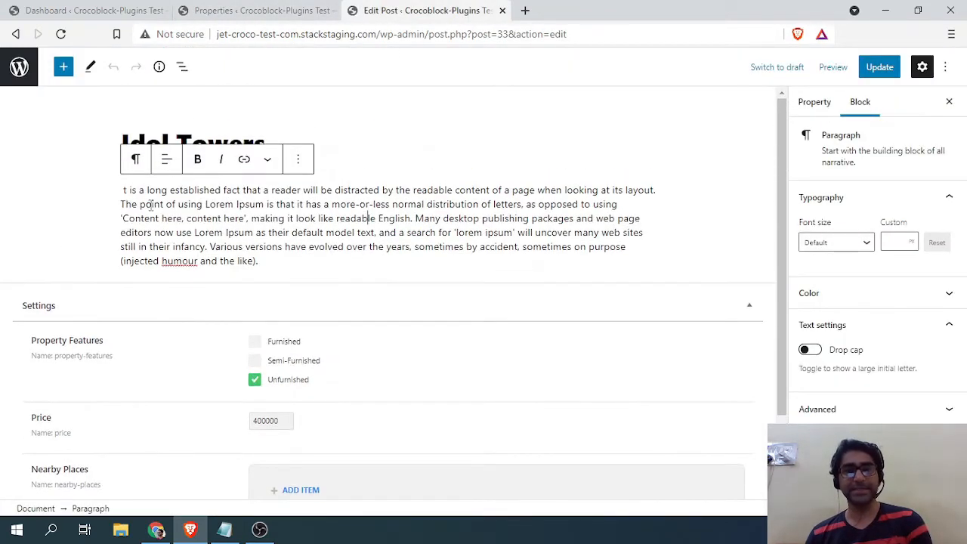
pyautogui.click(317, 143)
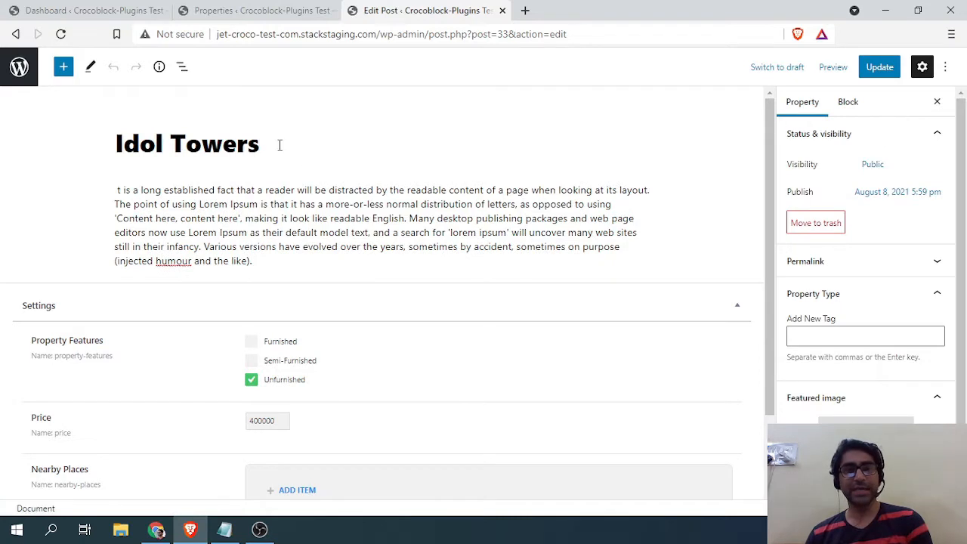
pyautogui.moveTo(279, 145); pyautogui.dragTo(113, 144)
pyautogui.click(318, 260)
pyautogui.scroll(-1, 114, 258)
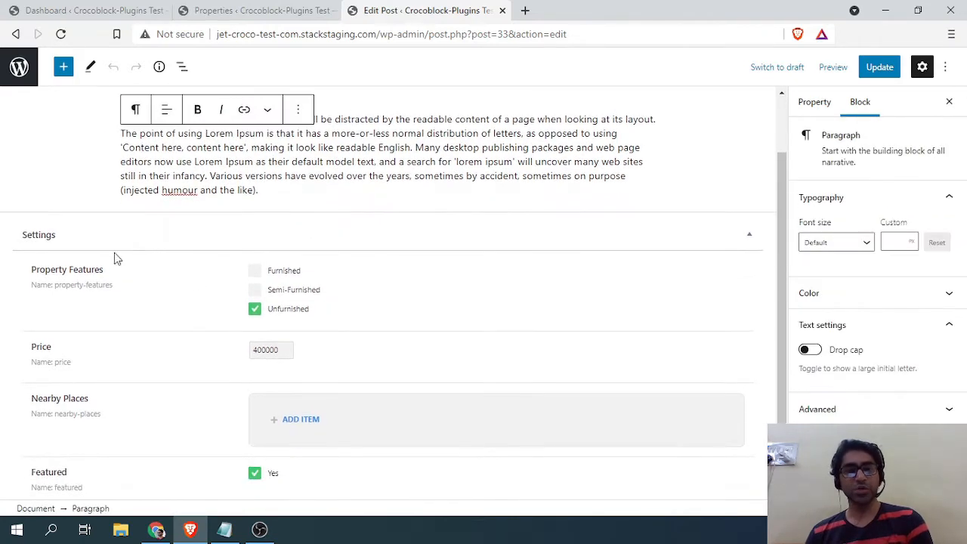
pyautogui.scroll(-1, 244, 272)
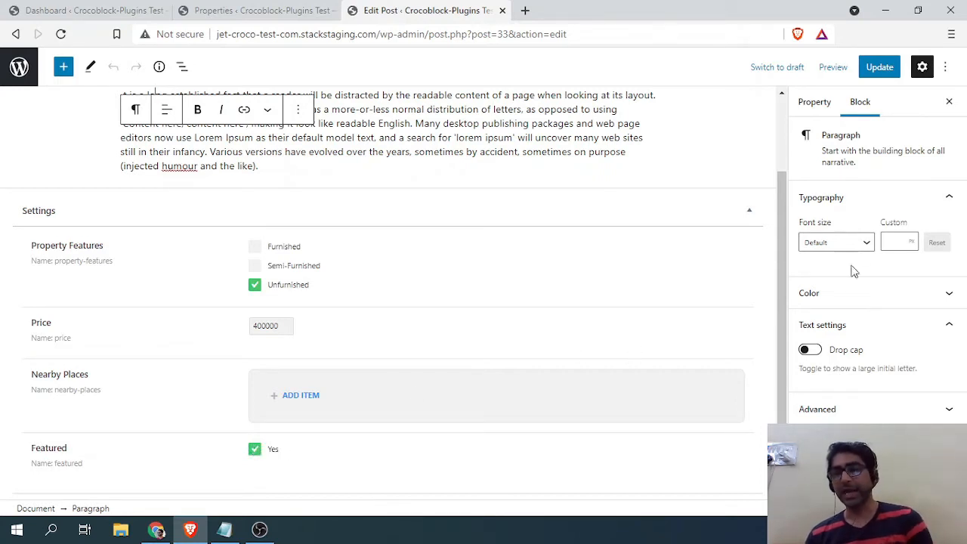
pyautogui.click(815, 104)
pyautogui.scroll(-2, 833, 281)
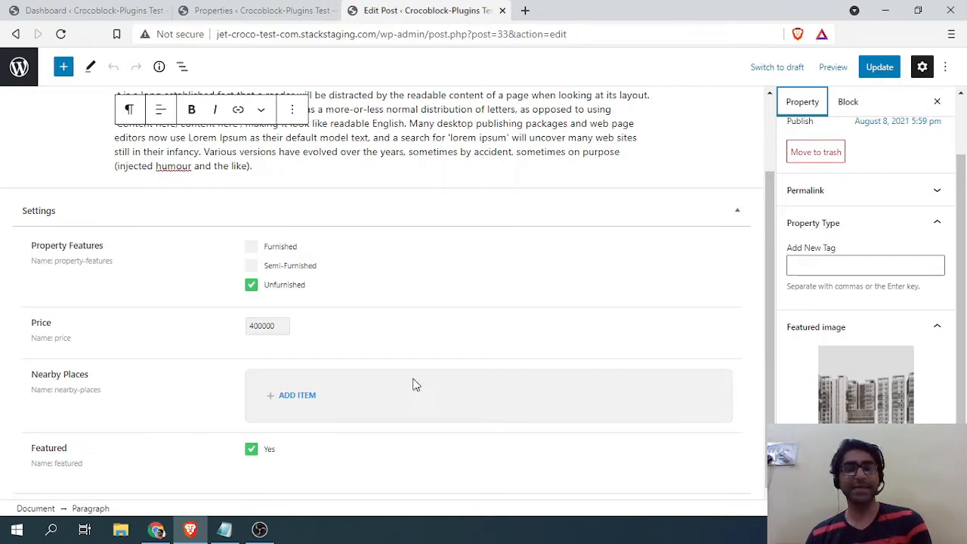
pyautogui.scroll(1, 411, 363)
pyautogui.scroll(-1, 383, 300)
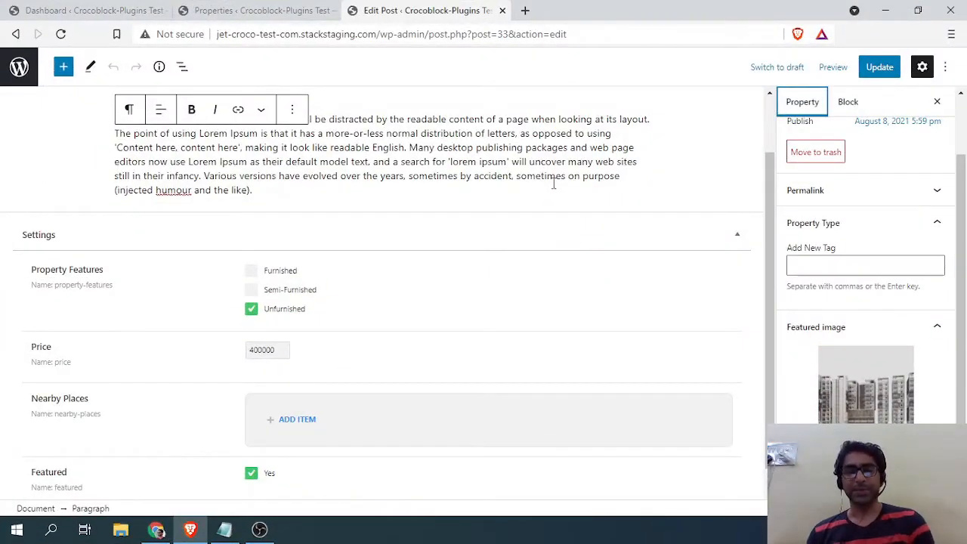
pyautogui.scroll(2, 453, 216)
# Open the JetEngine dashboard from the WordPress admin dashboard.
pyautogui.click(257, 17)
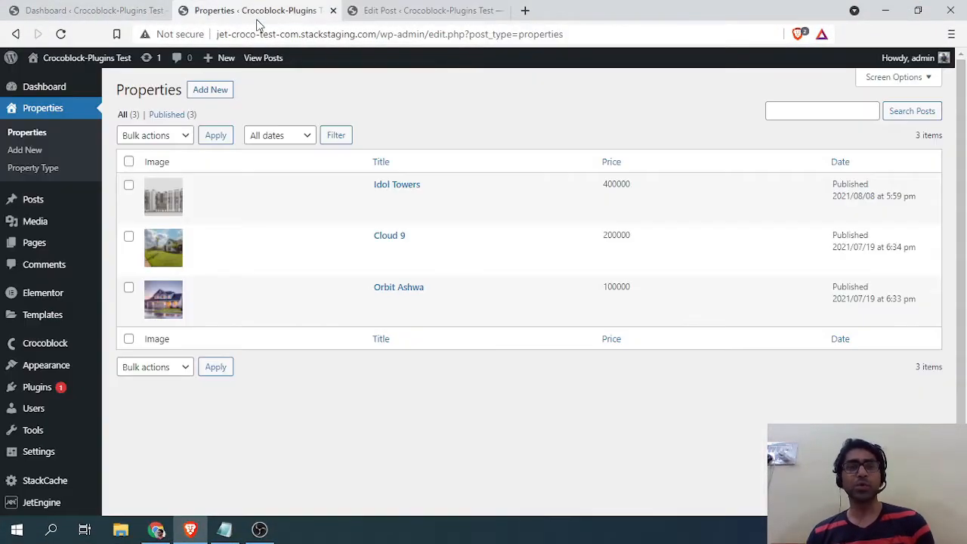
pyautogui.click(90, 10)
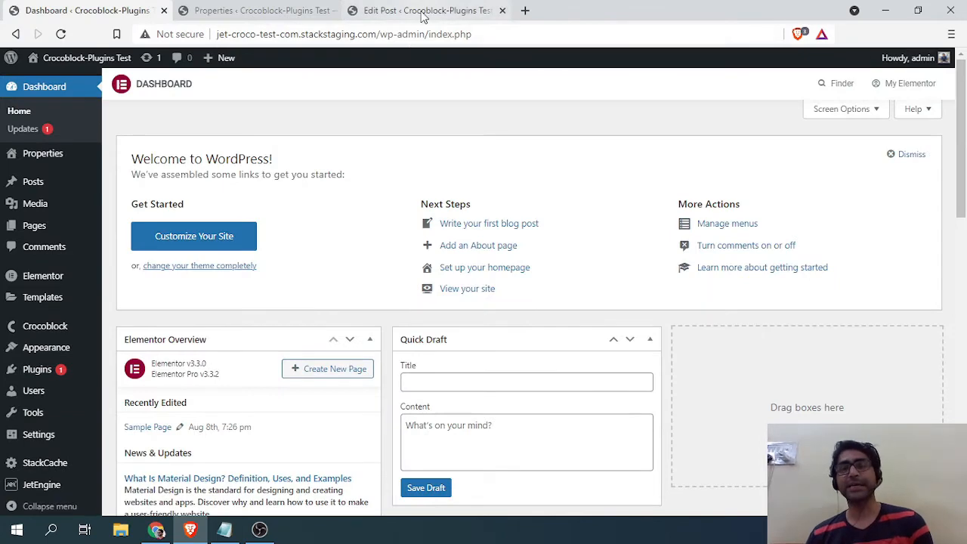
pyautogui.scroll(-5, 54, 241)
pyautogui.moveTo(42, 481)
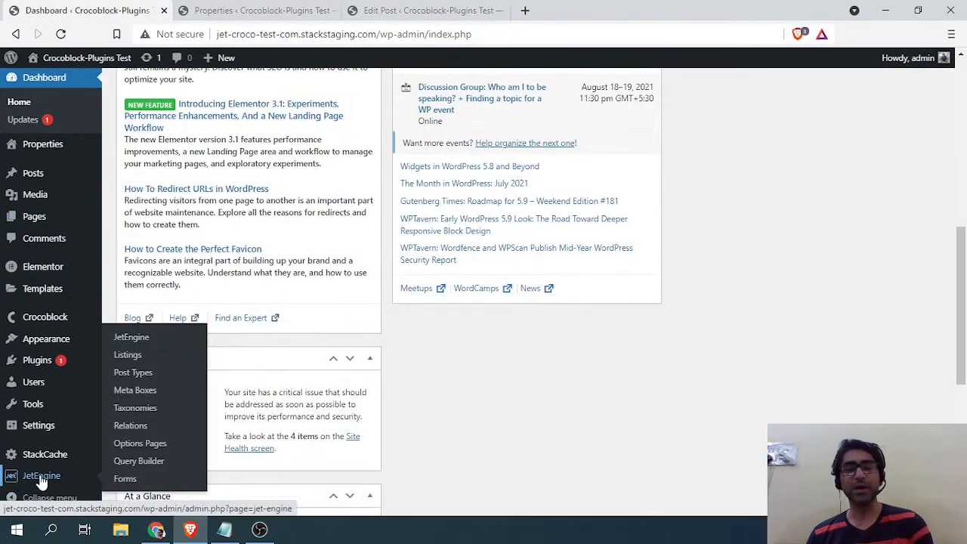
pyautogui.click(131, 338)
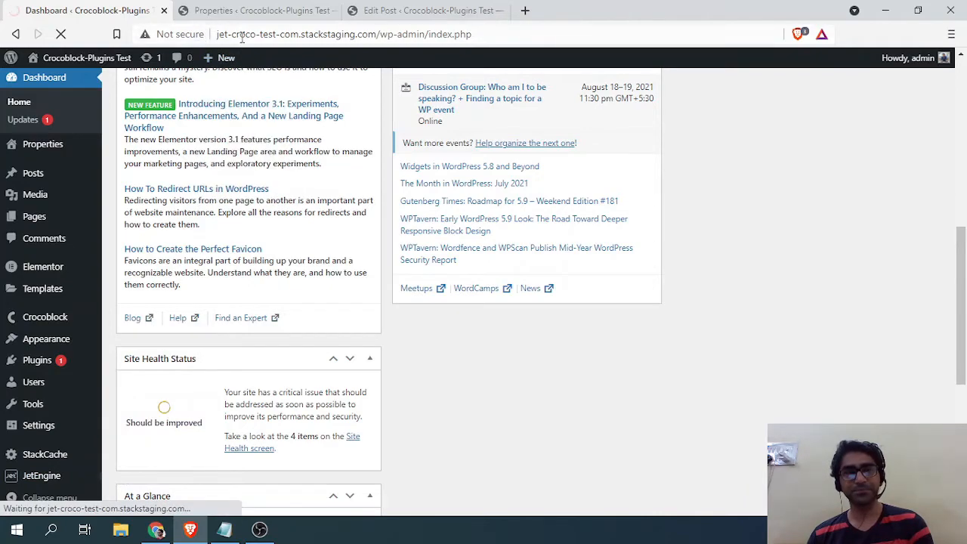
pyautogui.scroll(4, 219, 151)
pyautogui.scroll(-5, 136, 411)
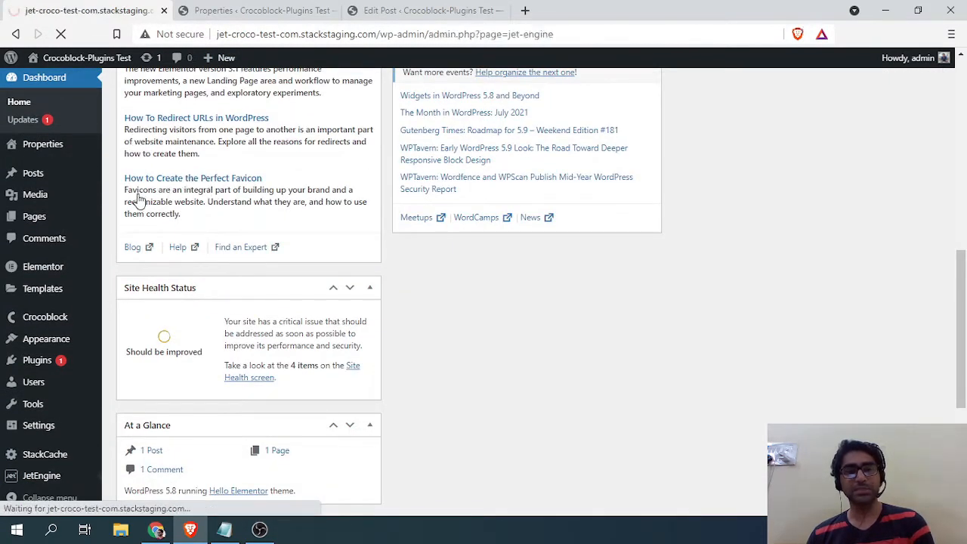
pyautogui.scroll(-4, 138, 197)
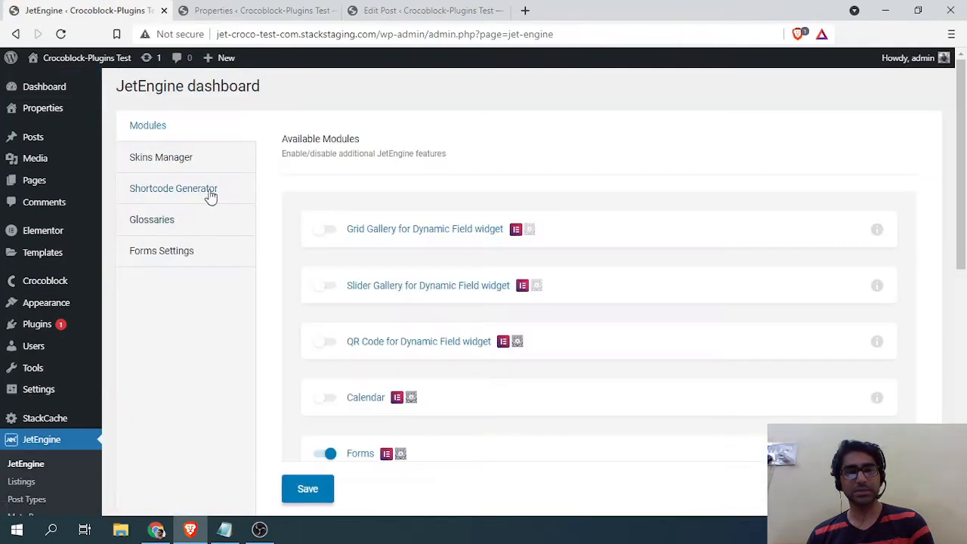
# Save the JetEngine module settings with the Forms module enabled.
pyautogui.scroll(-2, 399, 253)
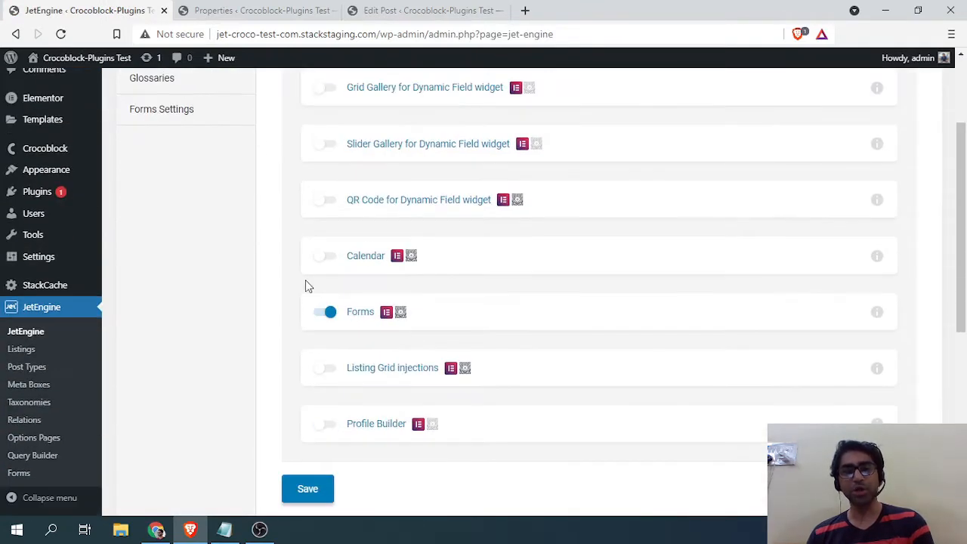
pyautogui.scroll(2, 308, 285)
pyautogui.scroll(-2, 324, 254)
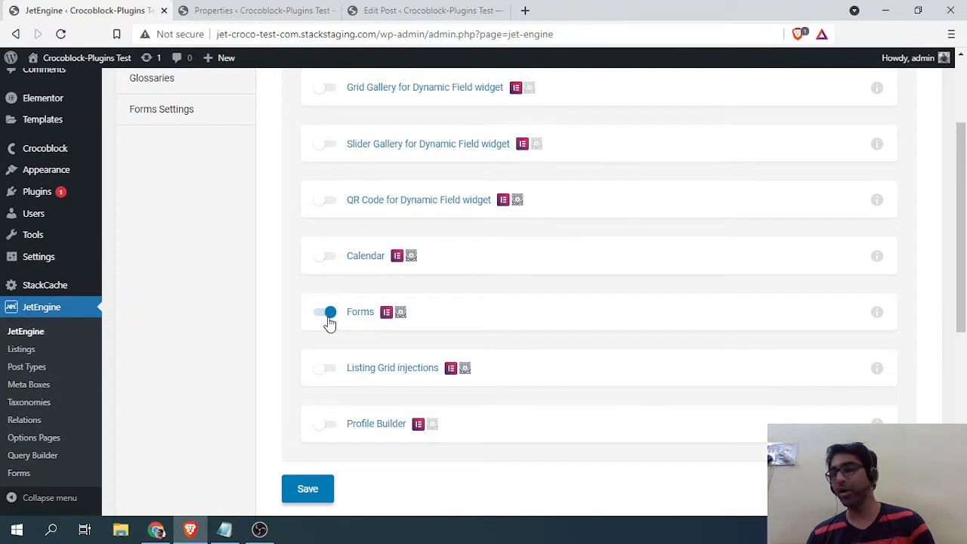
pyautogui.rightClick(330, 321)
pyautogui.click(293, 322)
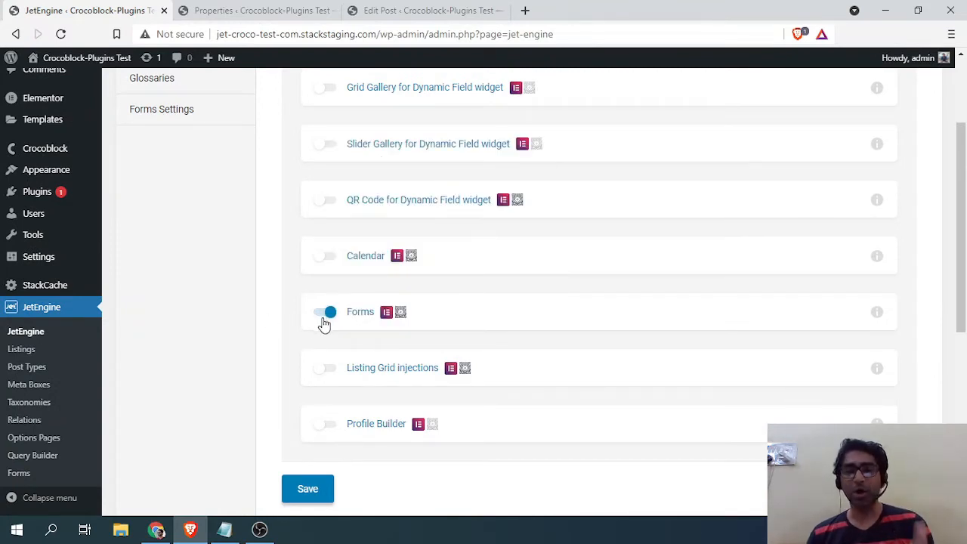
pyautogui.click(304, 501)
pyautogui.scroll(2, 308, 332)
pyautogui.scroll(-3, 324, 291)
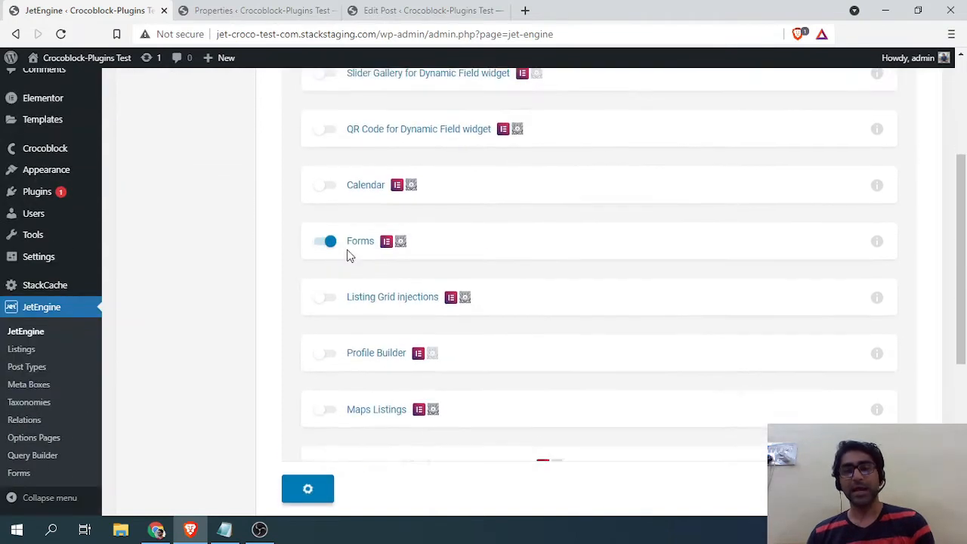
# Open JetEngine's Forms list.
pyautogui.scroll(-1, 349, 255)
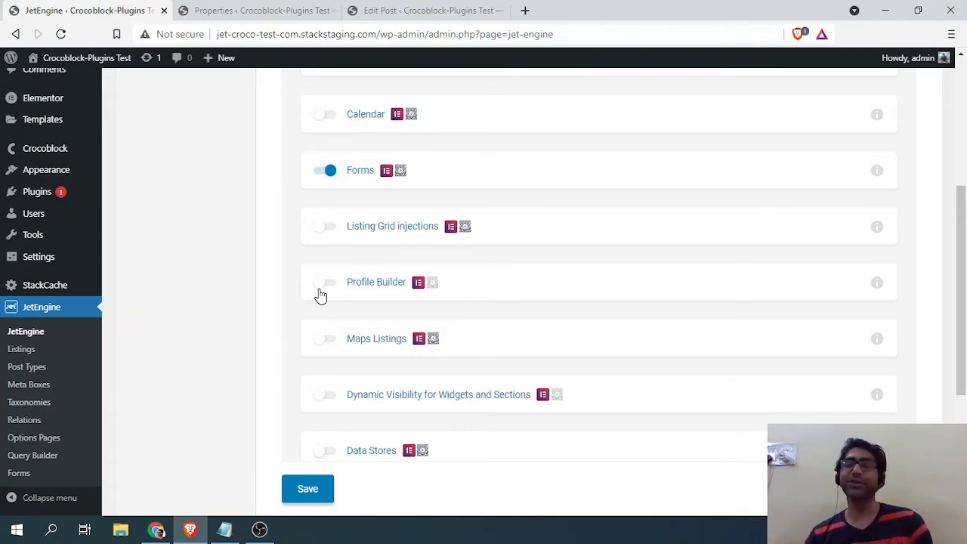
pyautogui.scroll(2, 330, 280)
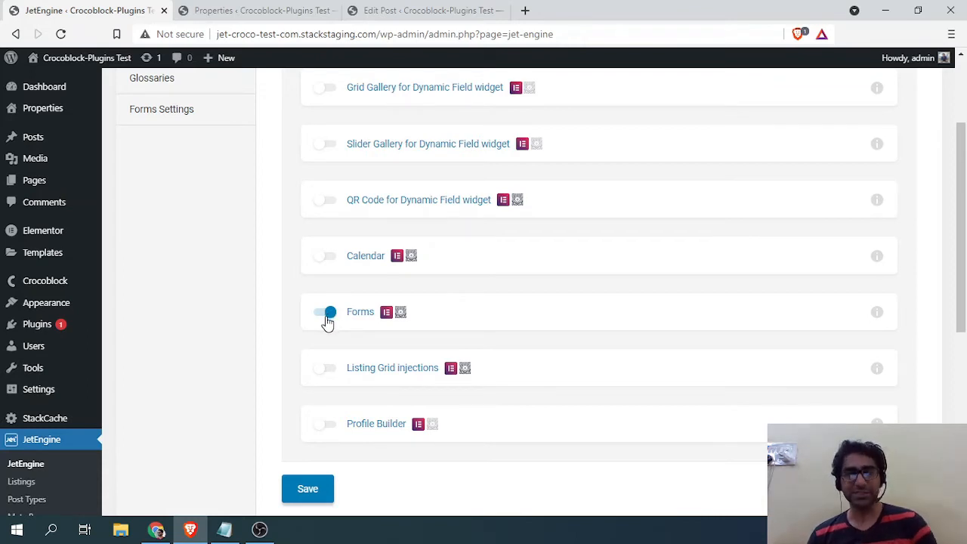
pyautogui.scroll(2, 151, 319)
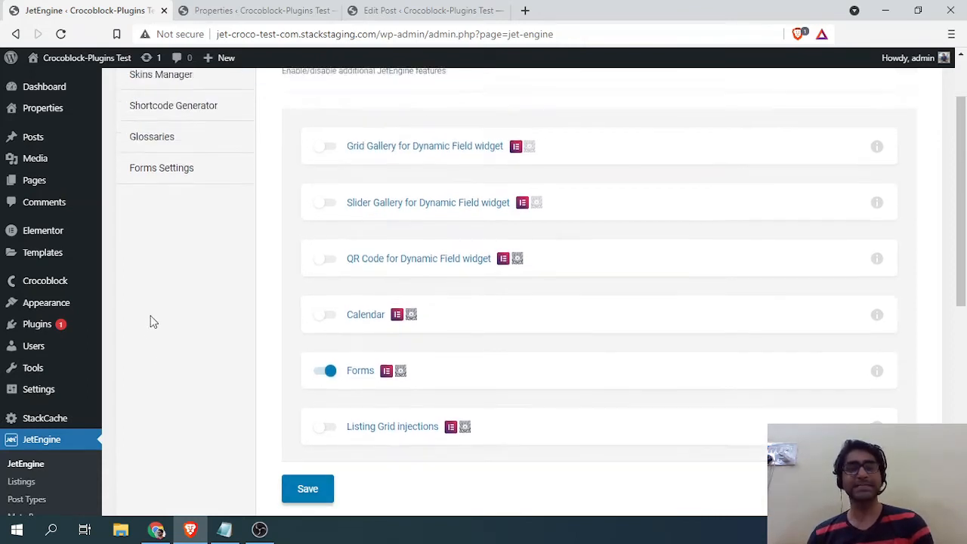
pyautogui.scroll(-1, 177, 162)
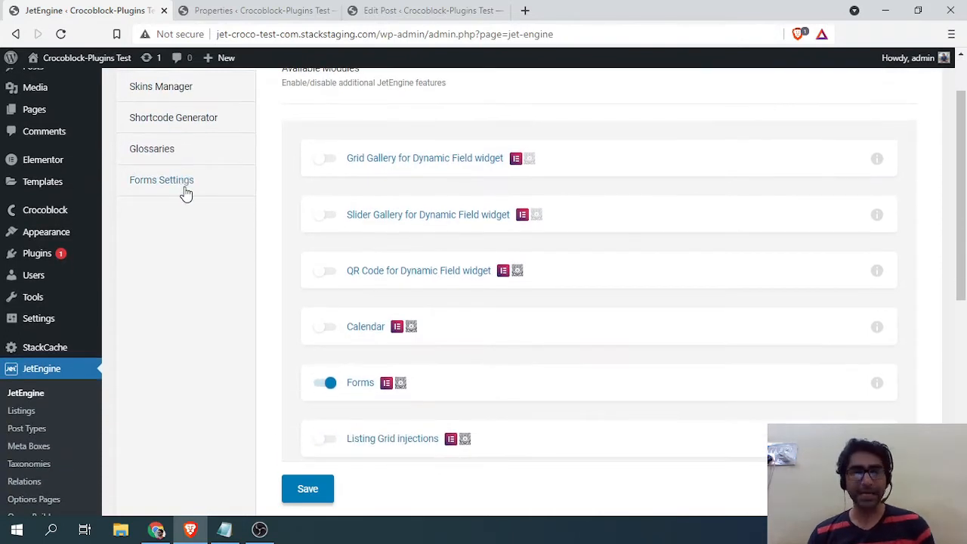
pyautogui.scroll(-2, 75, 259)
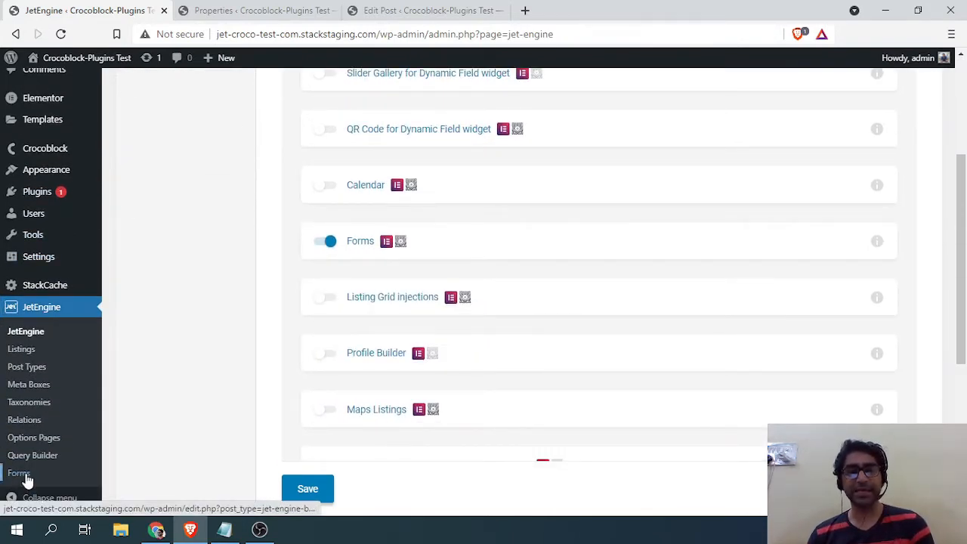
pyautogui.click(18, 472)
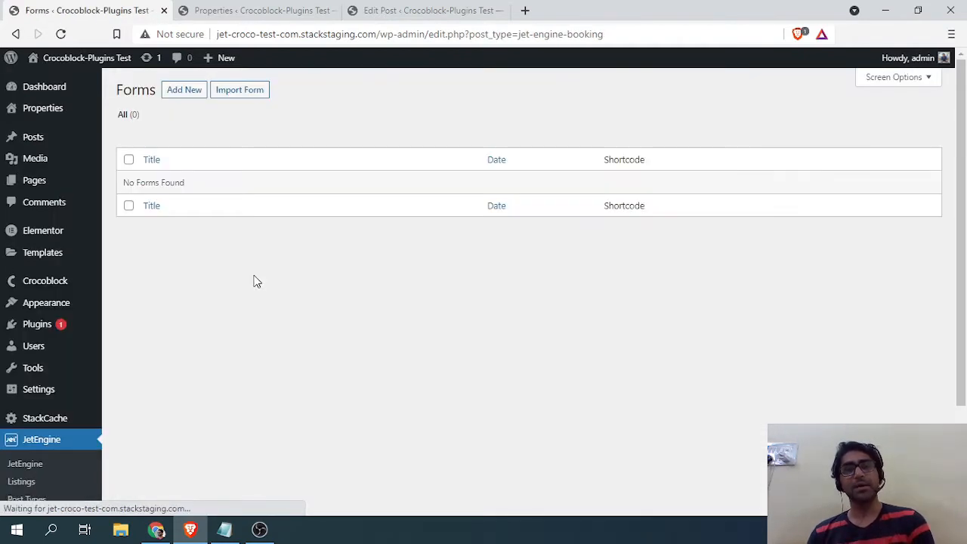
# Check the Idol Towers property's description and settings fields again, and return to the Forms list.
pyautogui.click(406, 15)
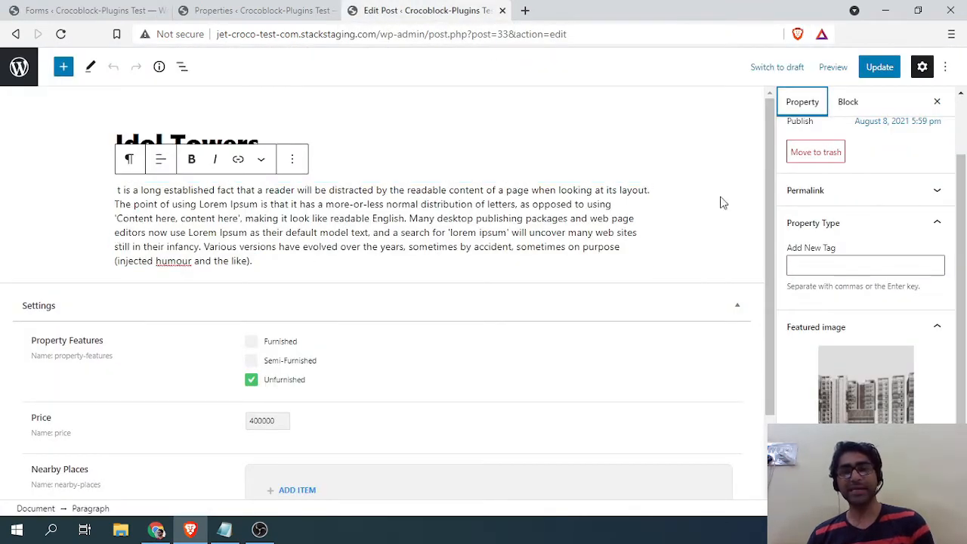
pyautogui.click(723, 203)
pyautogui.click(557, 203)
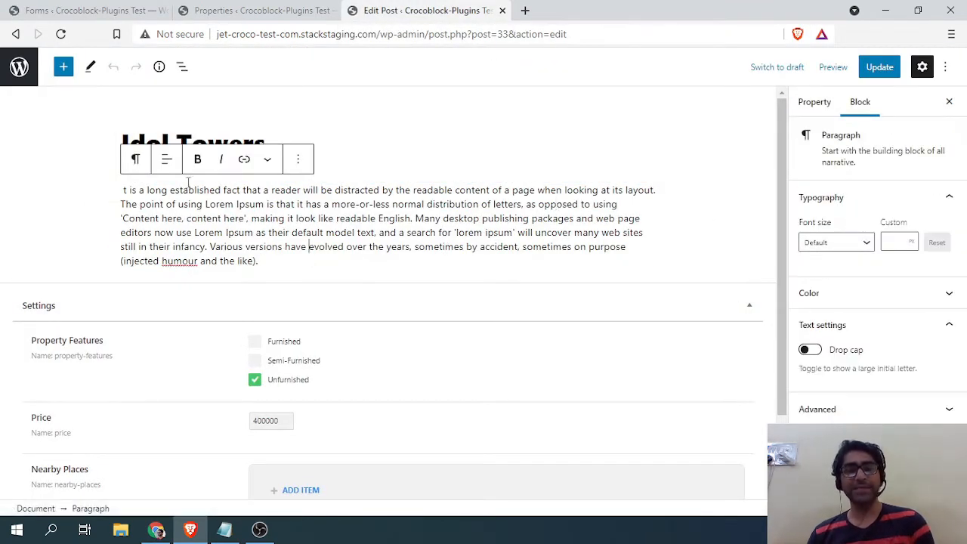
pyautogui.scroll(-1, 287, 246)
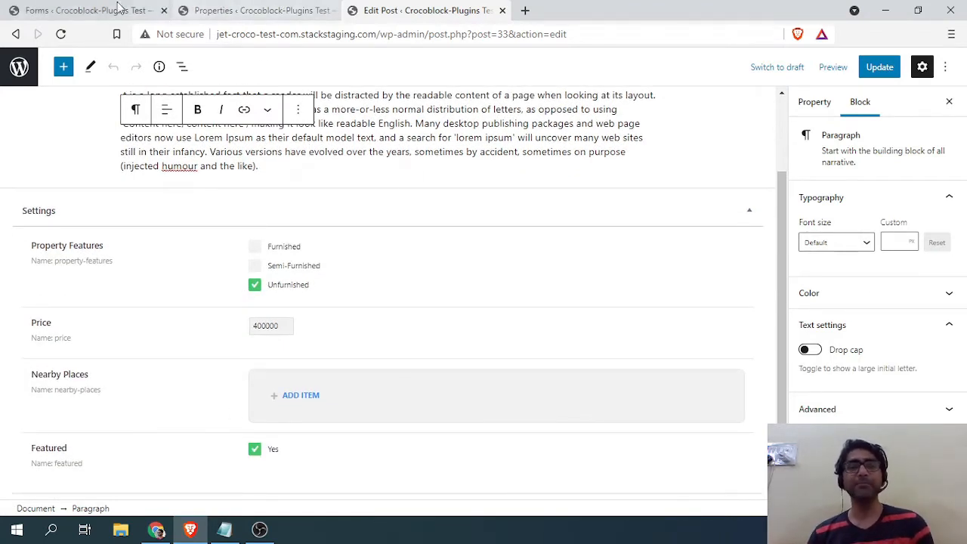
pyautogui.click(86, 10)
pyautogui.rightClick(30, 181)
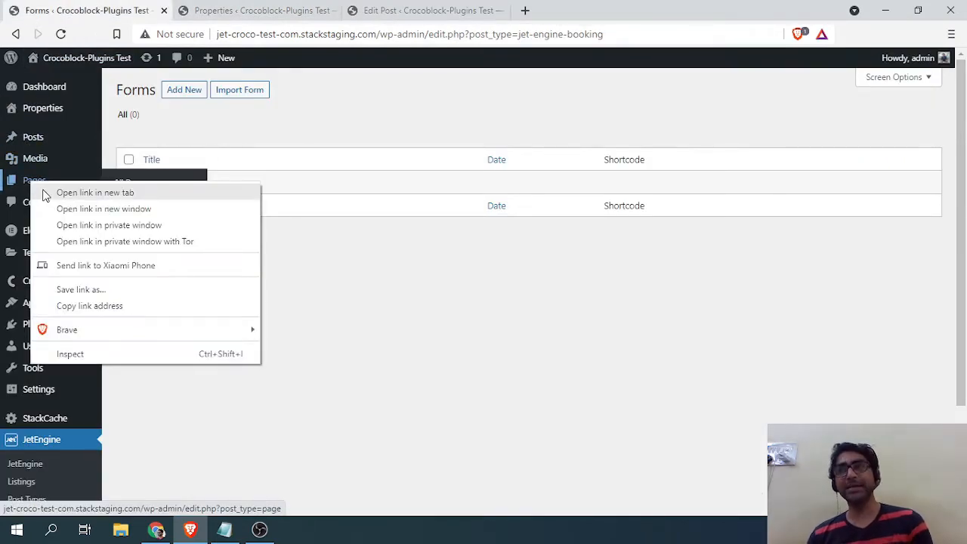
pyautogui.click(651, 414)
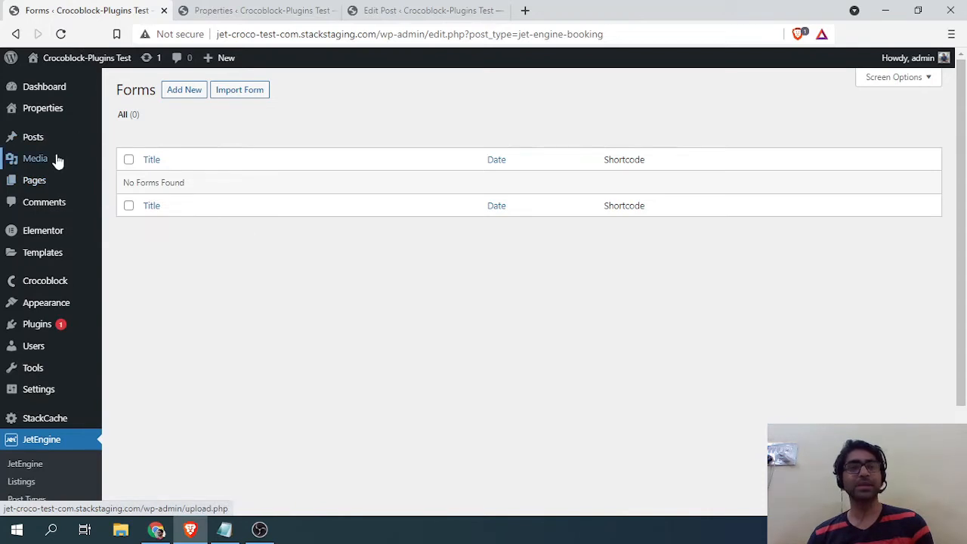
pyautogui.moveTo(28, 179)
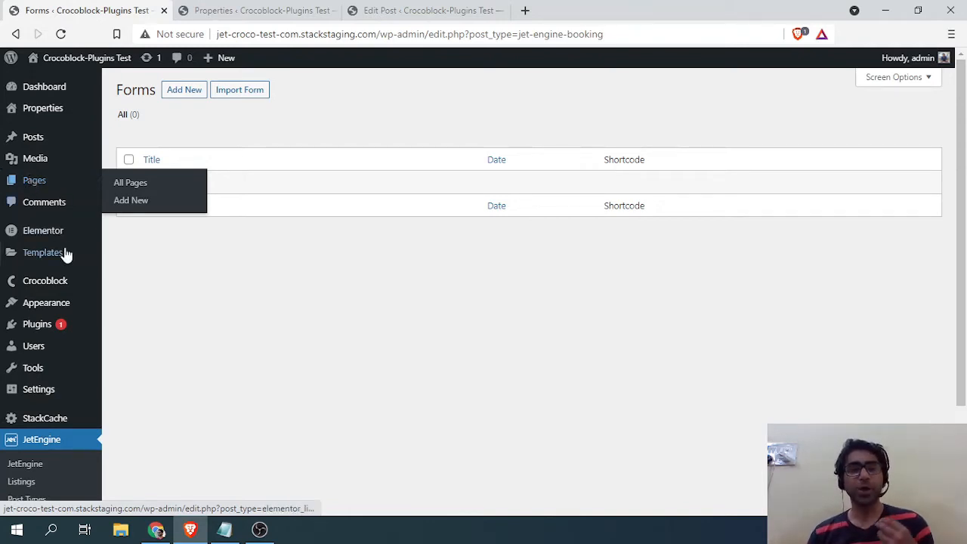
pyautogui.moveTo(68, 254)
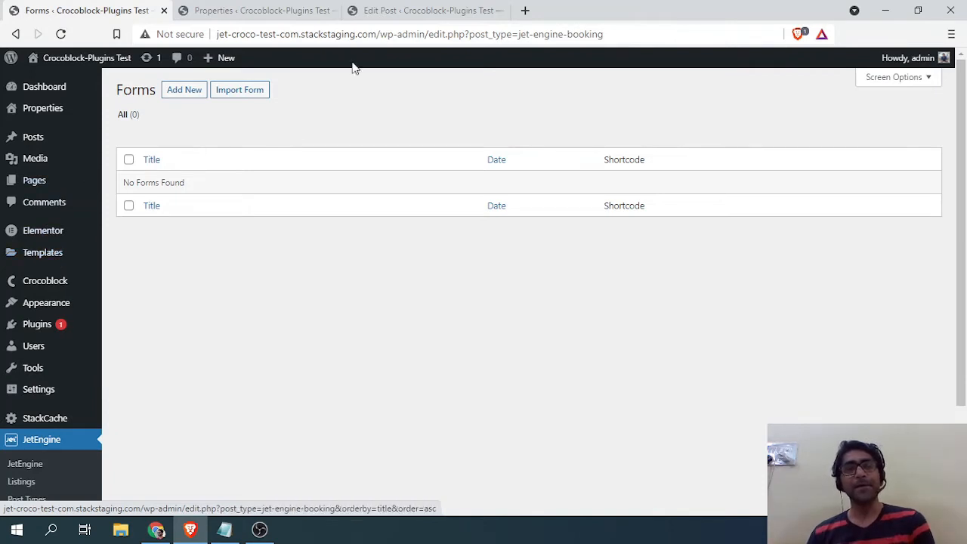
pyautogui.click(268, 10)
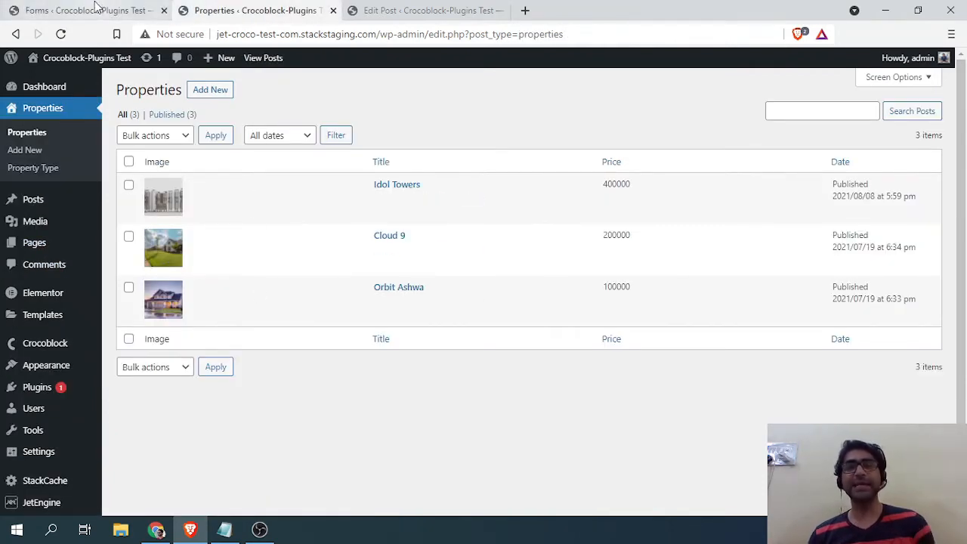
pyautogui.click(68, 10)
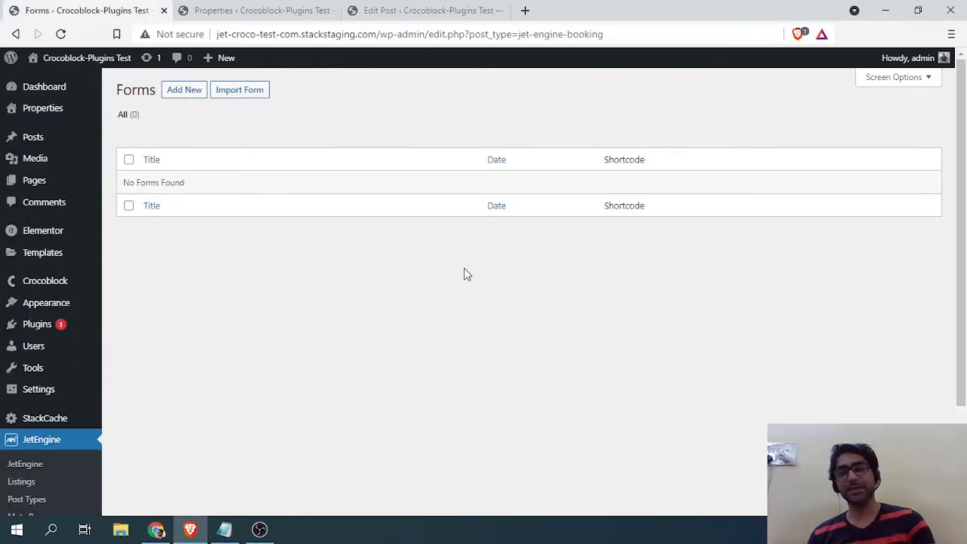
# Review the Idol Towers property's title, description, property type and featured image in its editor.
pyautogui.click(462, 9)
pyautogui.scroll(2, 240, 149)
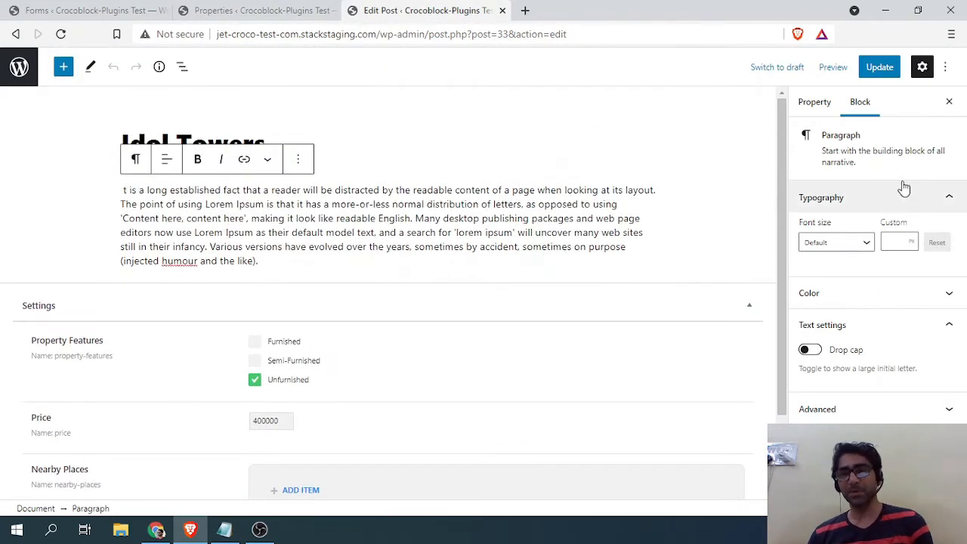
pyautogui.scroll(-2, 169, 151)
pyautogui.scroll(1, 325, 301)
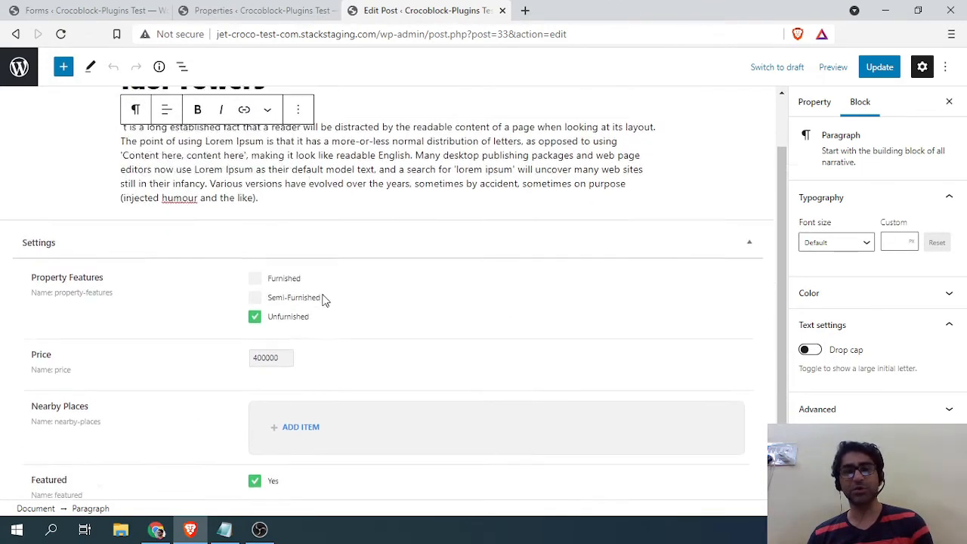
pyautogui.scroll(2, 325, 301)
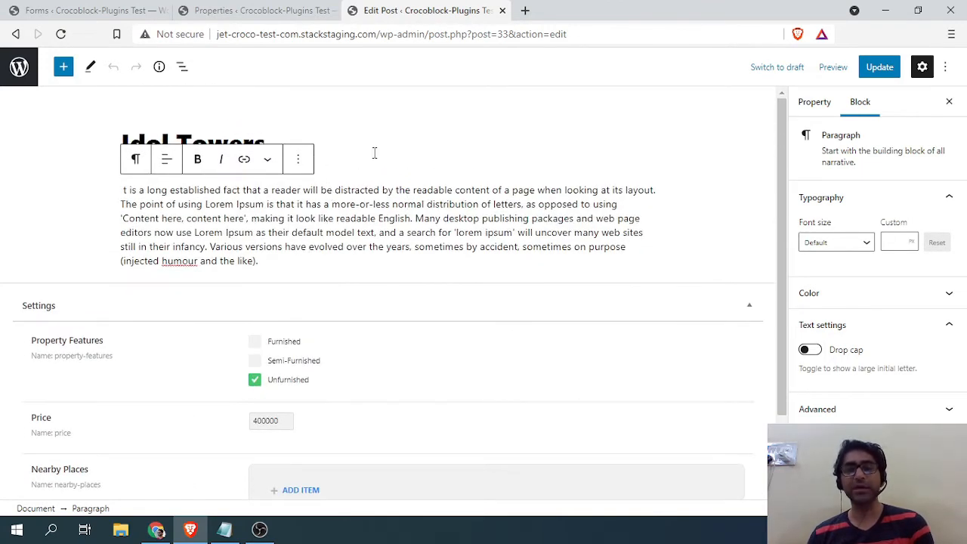
pyautogui.click(308, 138)
pyautogui.click(174, 205)
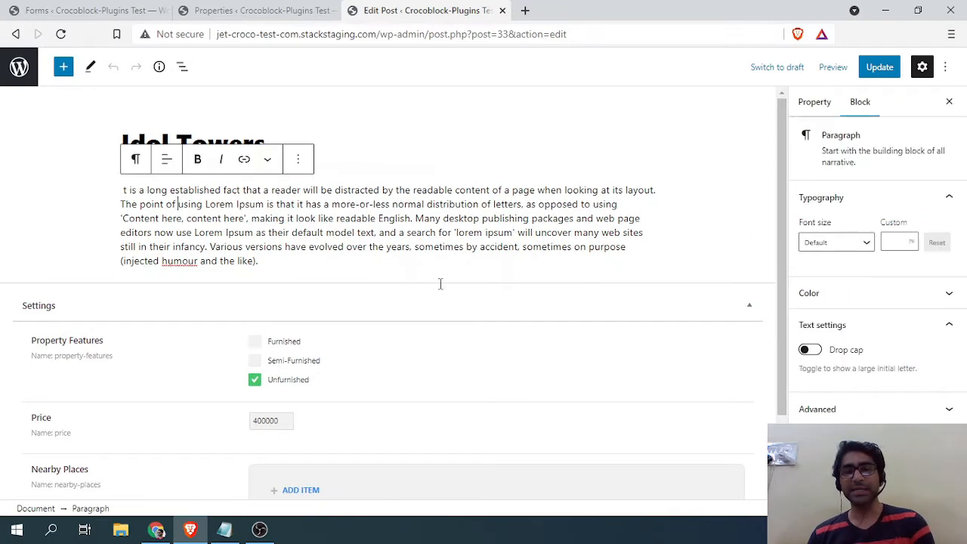
pyautogui.scroll(-2, 440, 283)
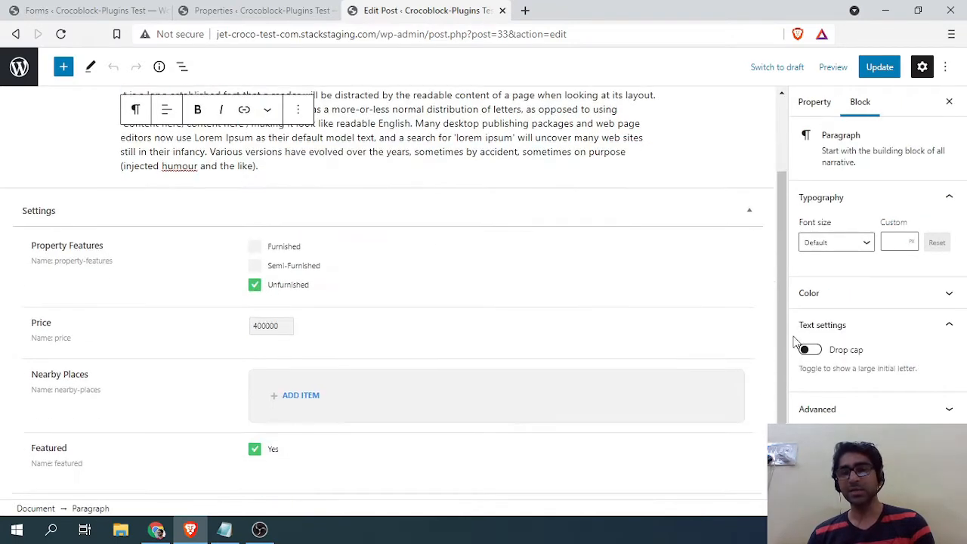
pyautogui.click(812, 101)
pyautogui.scroll(-3, 853, 324)
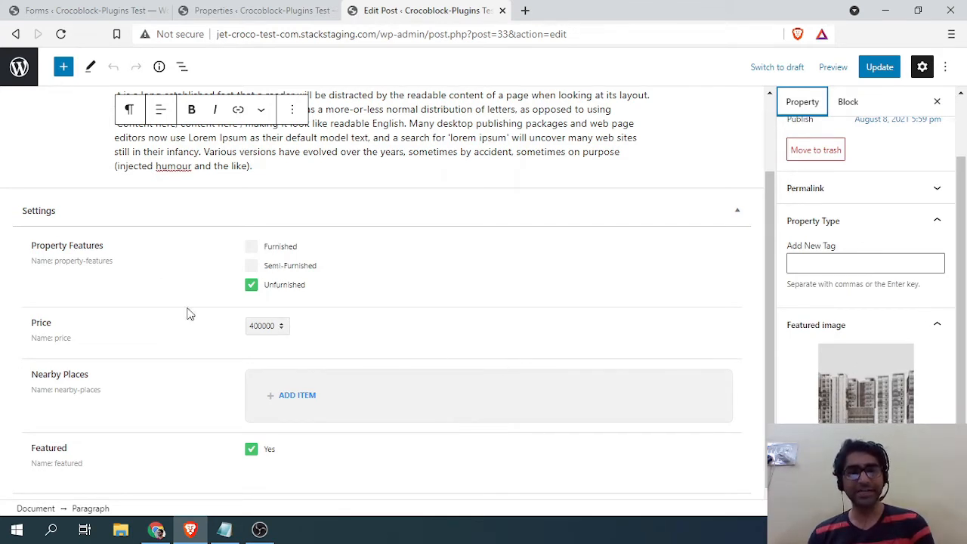
# Examine the Property Features, Price, Nearby Places and Featured fields in the Idol Towers property's settings.
pyautogui.moveTo(37, 243); pyautogui.dragTo(108, 251)
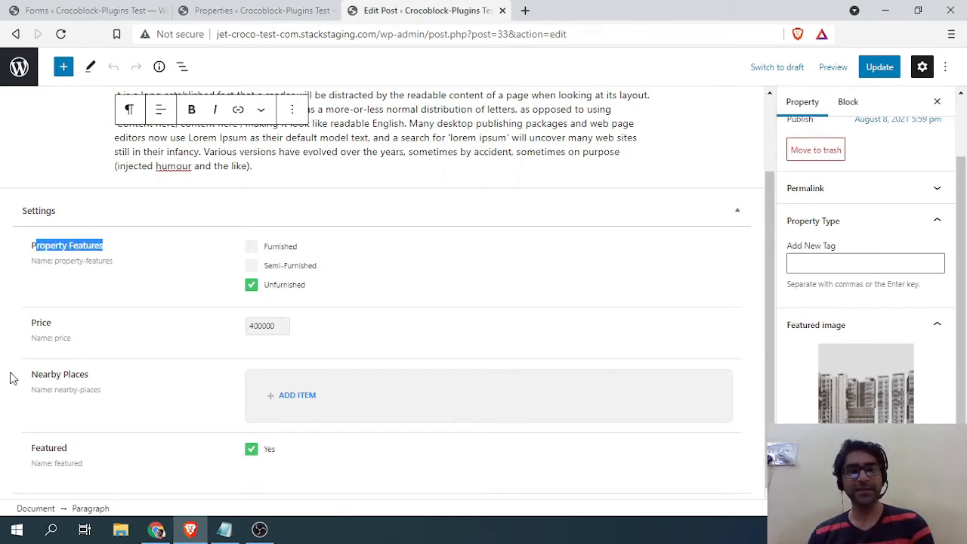
pyautogui.moveTo(31, 374); pyautogui.dragTo(76, 375)
pyautogui.moveTo(31, 322); pyautogui.dragTo(53, 323)
pyautogui.moveTo(50, 373); pyautogui.dragTo(138, 387)
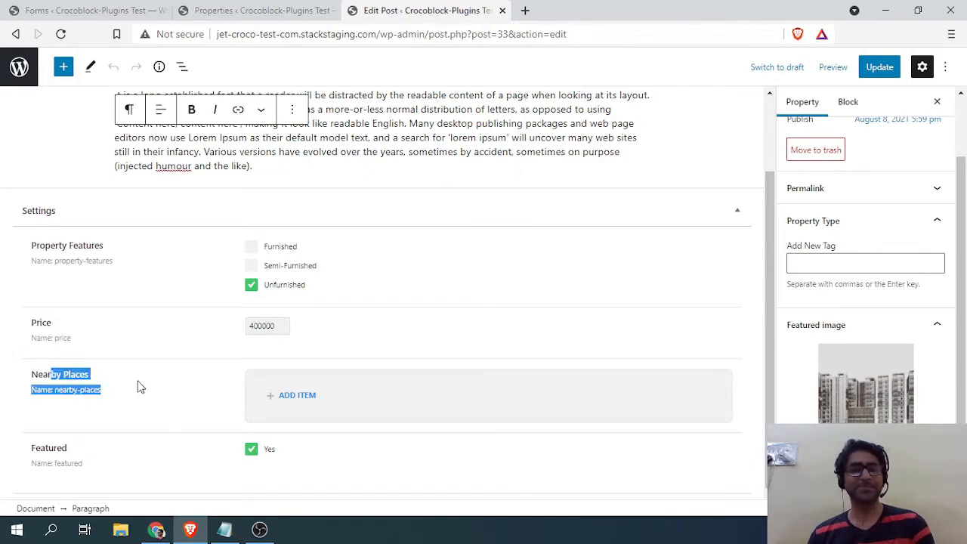
pyautogui.click(50, 448)
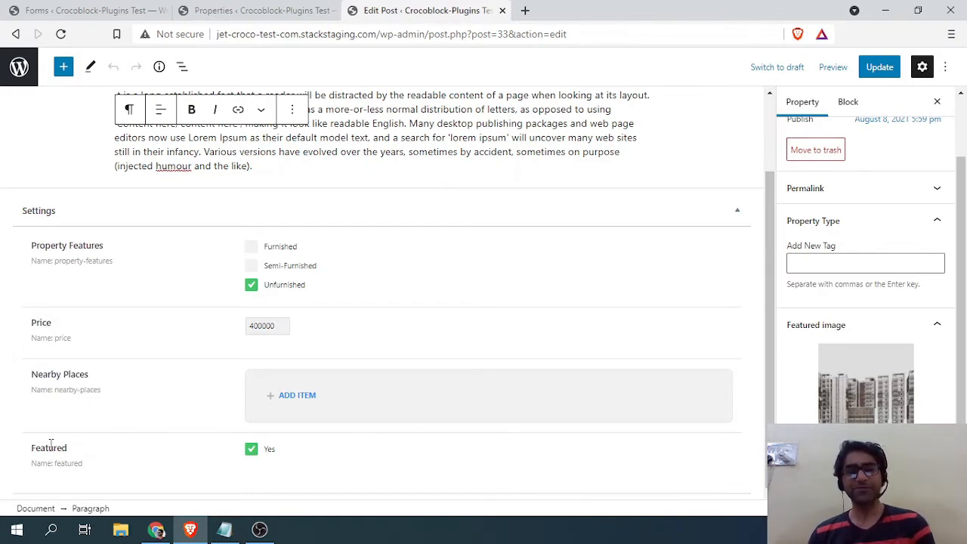
pyautogui.scroll(1, 870, 296)
pyautogui.scroll(2, 871, 296)
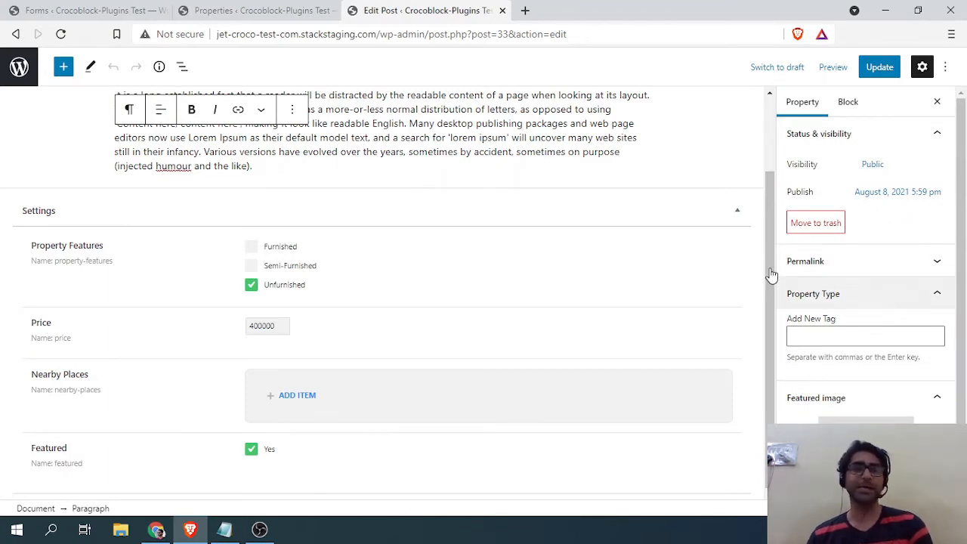
# Create a new JetEngine form and title it "Submit Listing".
pyautogui.click(49, 7)
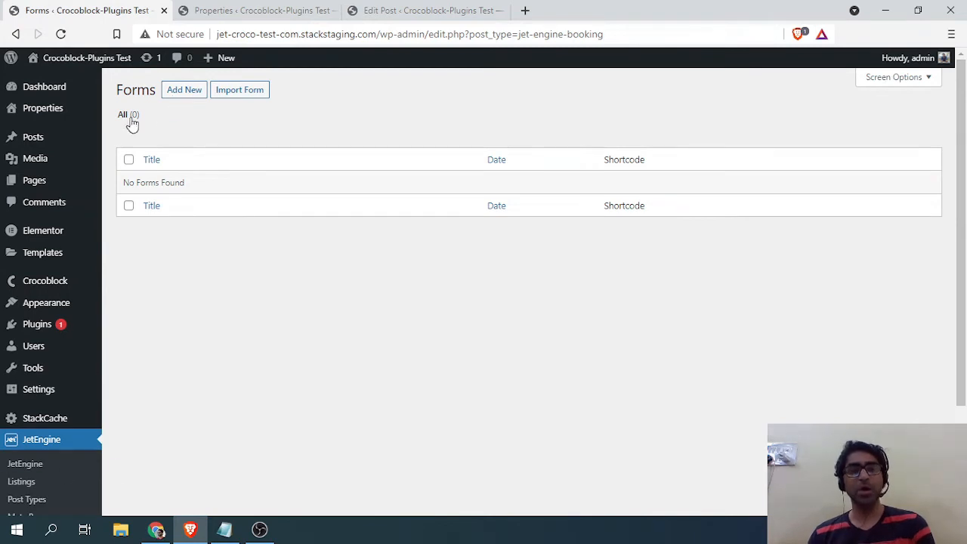
pyautogui.click(172, 93)
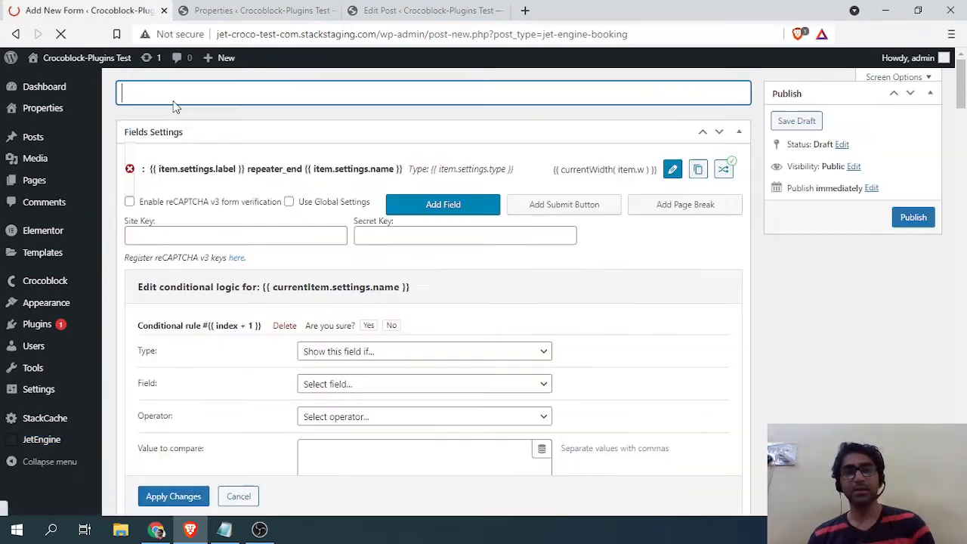
pyautogui.scroll(-5, 318, 251)
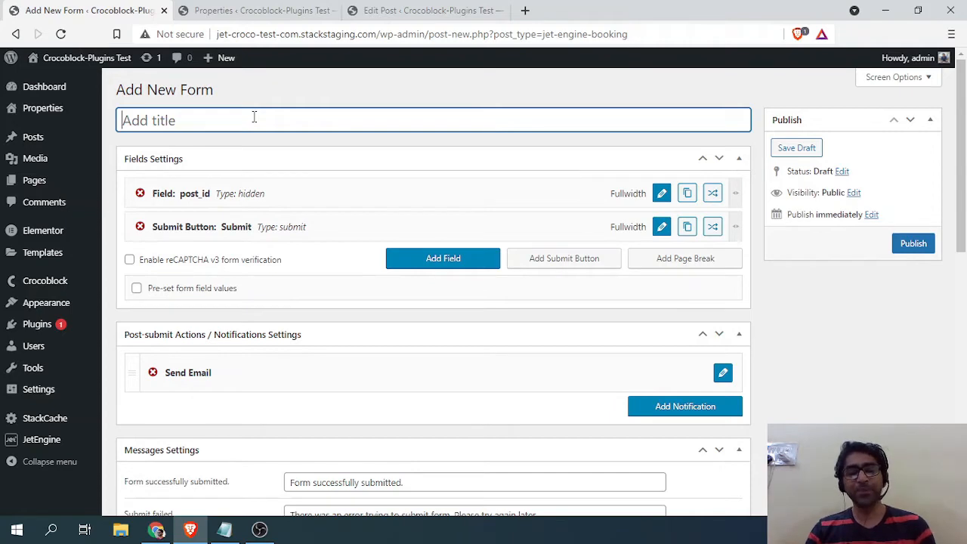
pyautogui.write('Submit ')
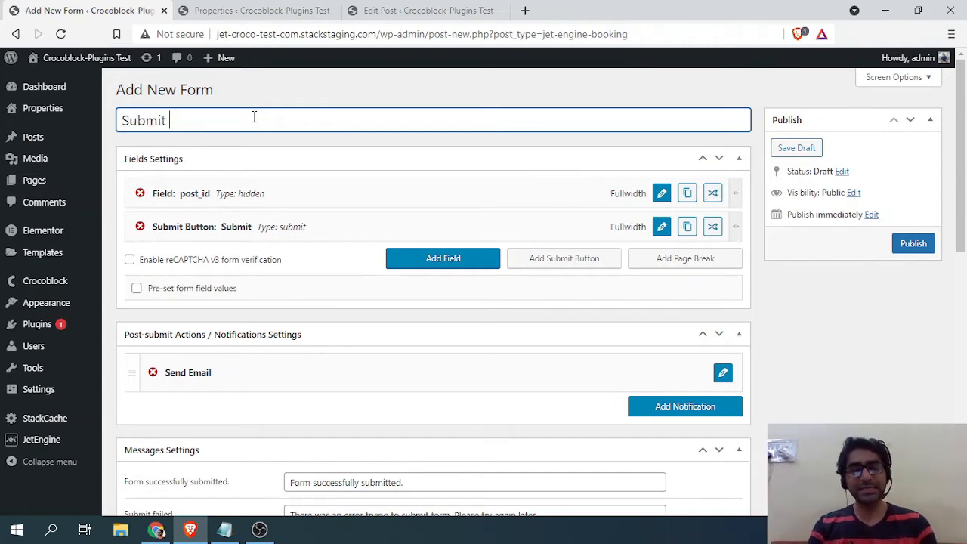
pyautogui.write('Listing')
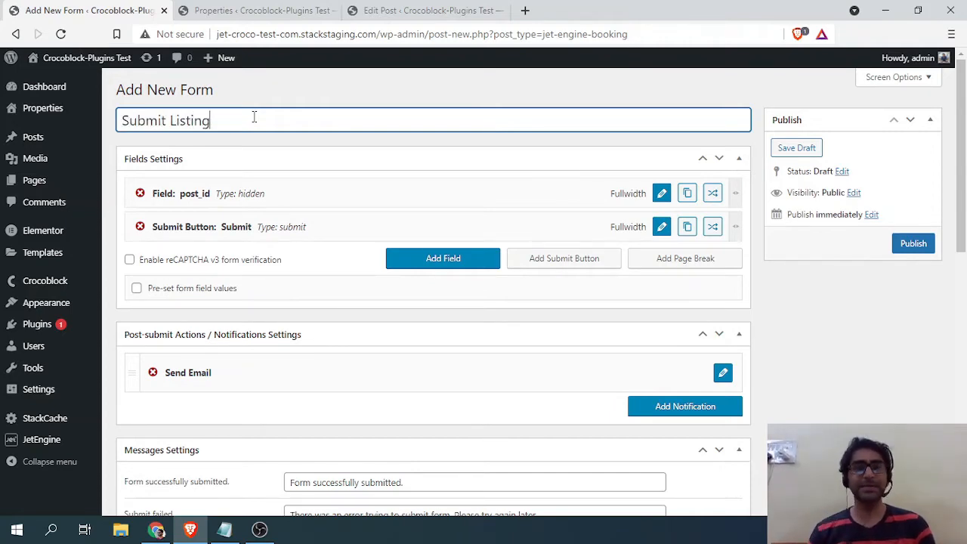
pyautogui.scroll(-2, 269, 201)
pyautogui.scroll(2, 302, 229)
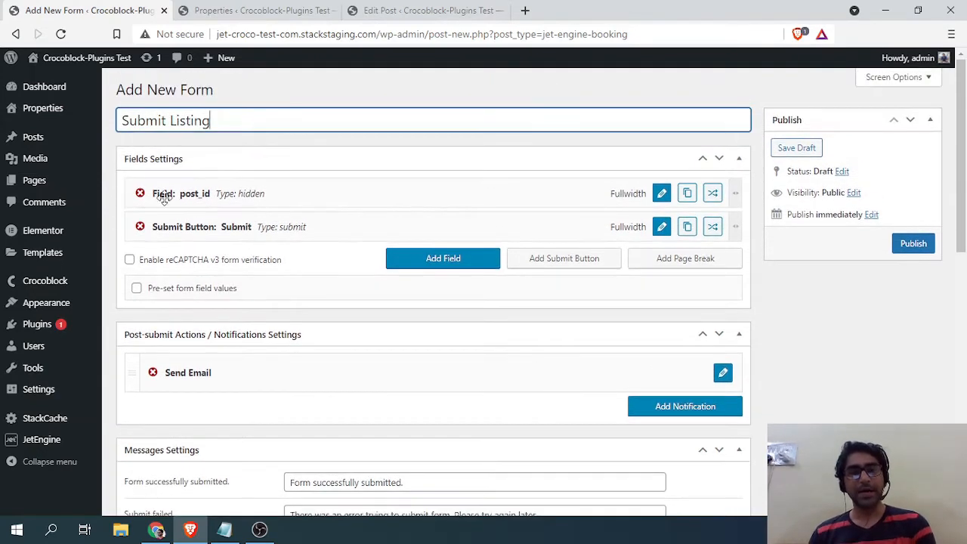
# Delete the default hidden post_id field from the Submit Listing form.
pyautogui.click(290, 197)
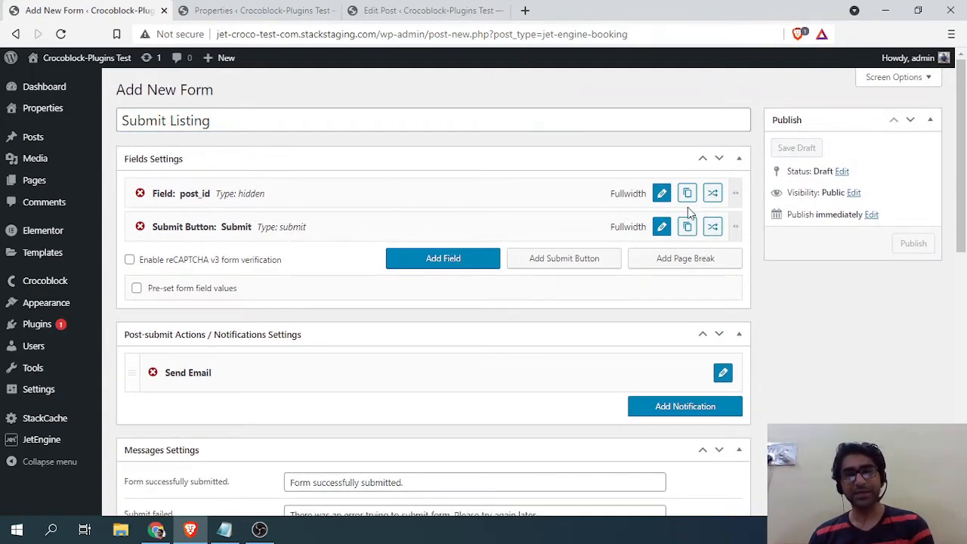
pyautogui.click(140, 193)
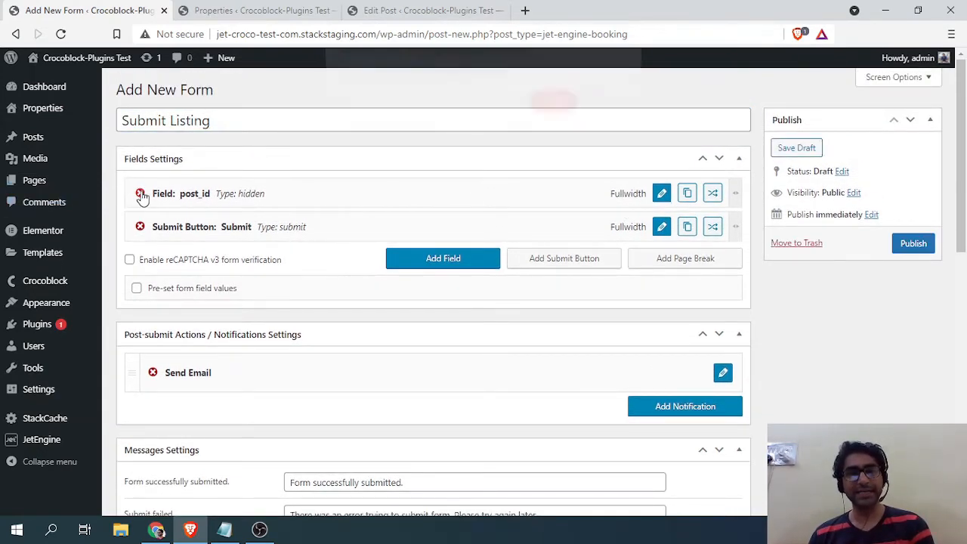
pyautogui.click(553, 114)
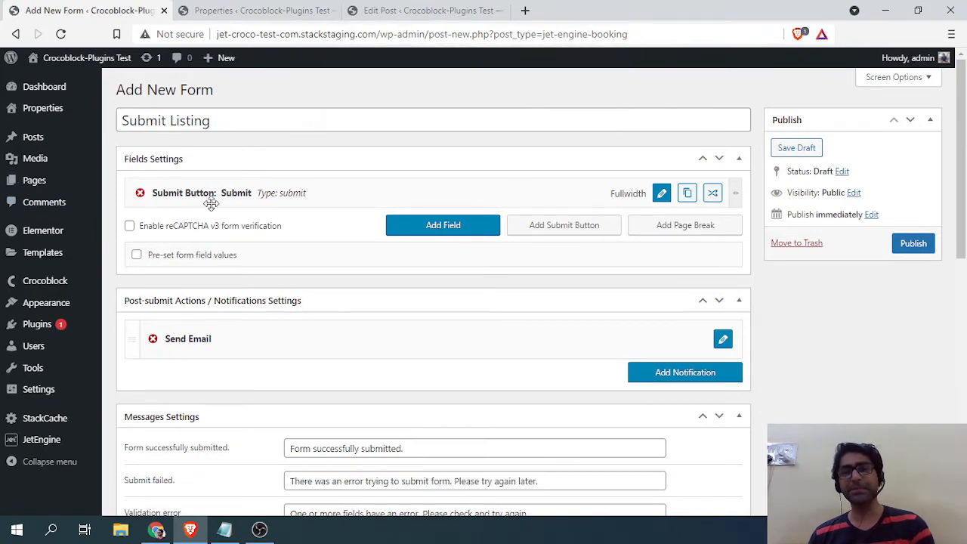
# Add a new field above the Submit button and set its type to Text.
pyautogui.click(444, 225)
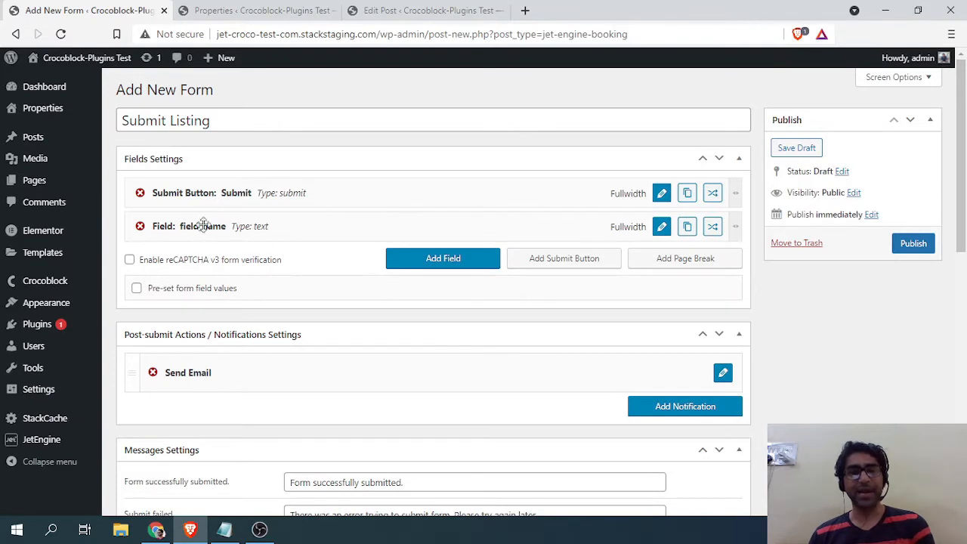
pyautogui.moveTo(202, 225); pyautogui.dragTo(201, 188)
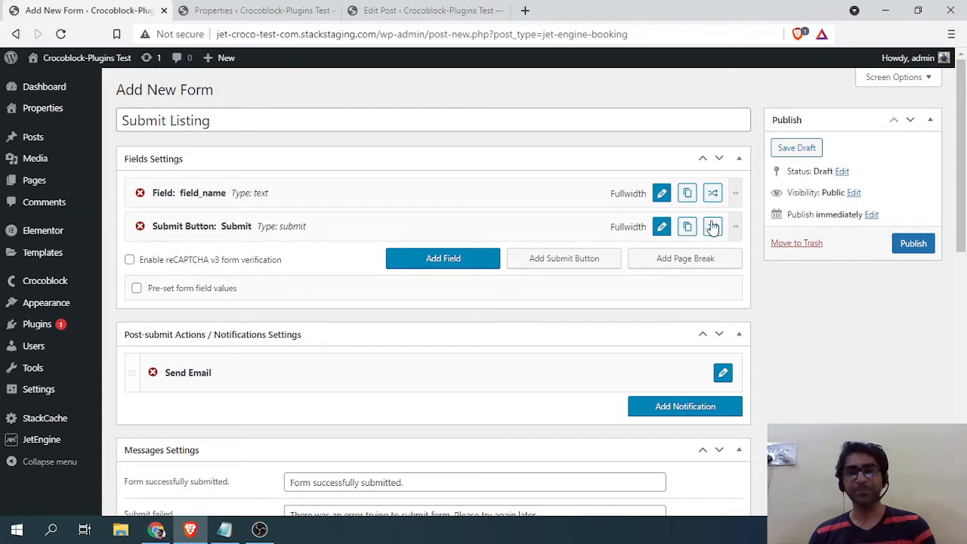
pyautogui.click(661, 193)
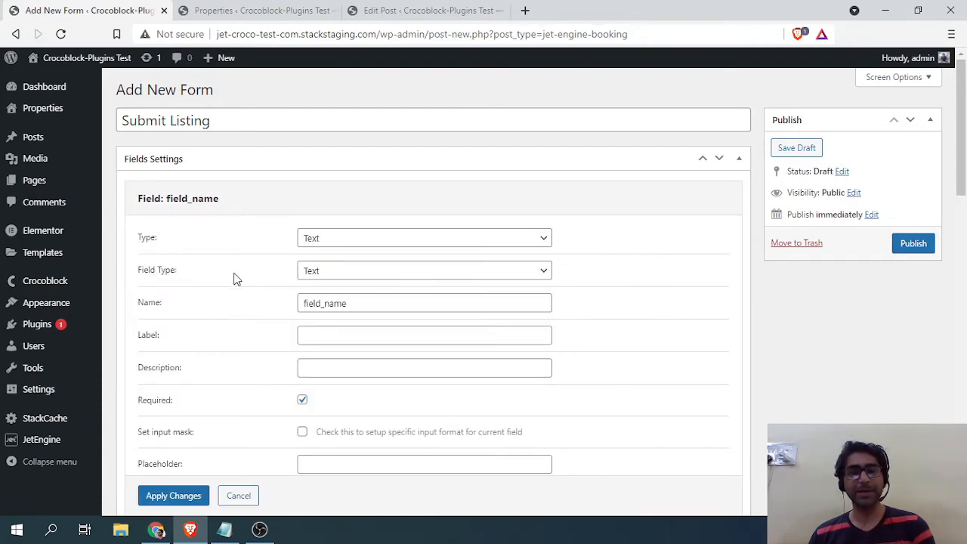
pyautogui.scroll(-1, 251, 257)
pyautogui.scroll(1, 251, 257)
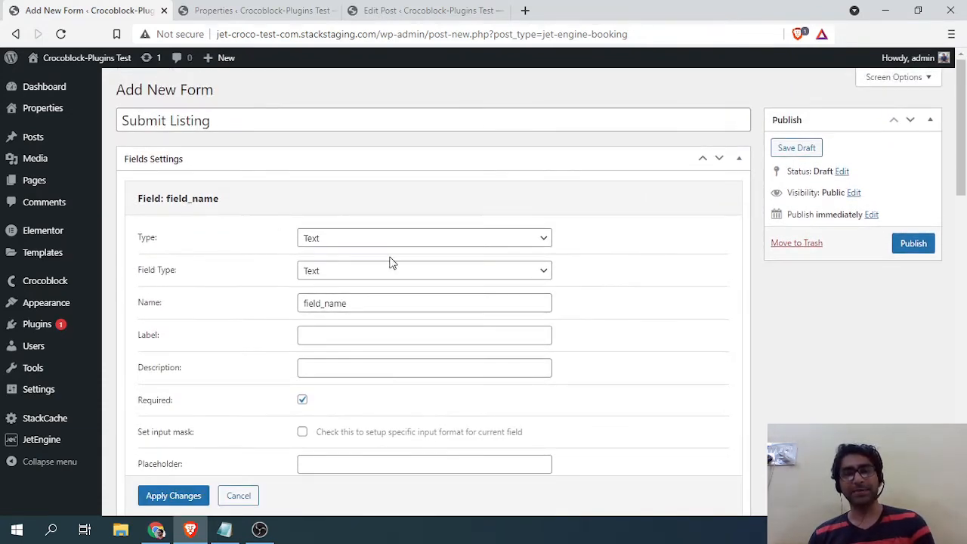
pyautogui.click(391, 238)
pyautogui.click(391, 254)
# Move the Idol Towers editor's browser tab beside the form's tab, check the property, and return to the form.
pyautogui.click(325, 12)
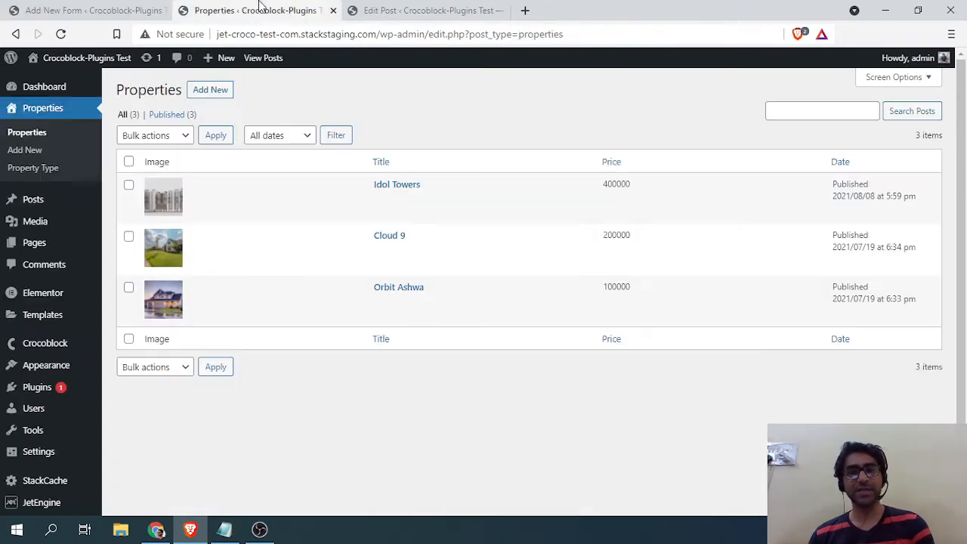
pyautogui.click(378, 8)
pyautogui.moveTo(377, 8); pyautogui.dragTo(250, 9)
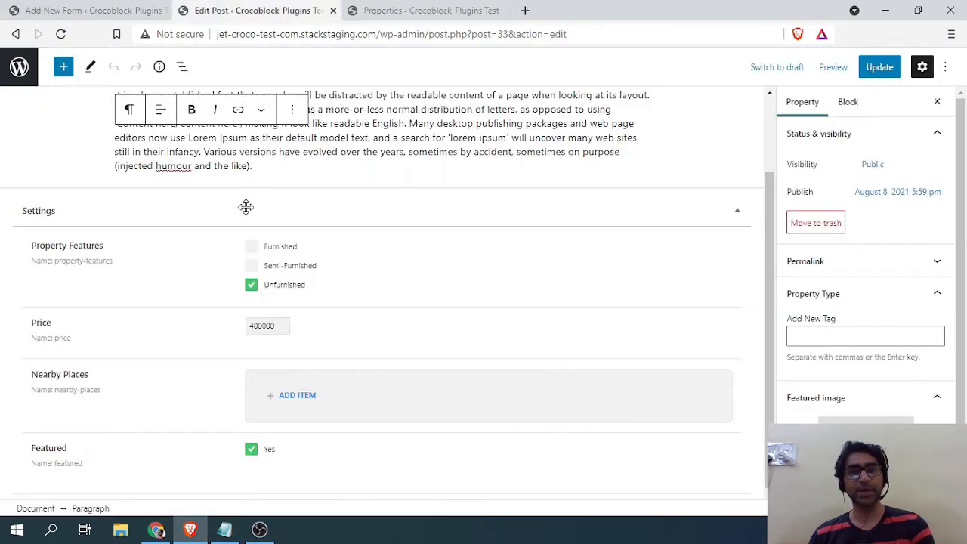
pyautogui.scroll(2, 244, 205)
pyautogui.click(87, 7)
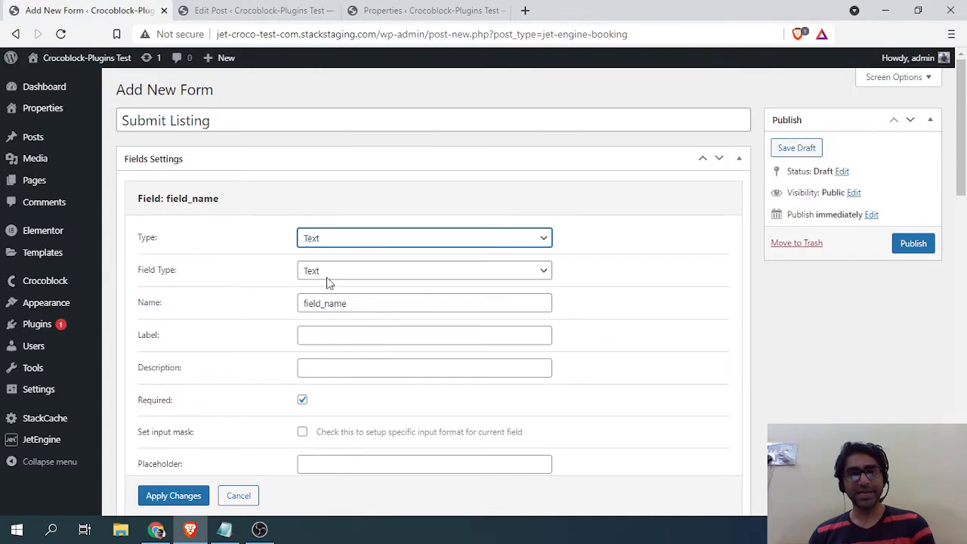
# Set the new text field's name to "Property Name".
pyautogui.scroll(-1, 329, 282)
pyautogui.moveTo(375, 233); pyautogui.dragTo(244, 218)
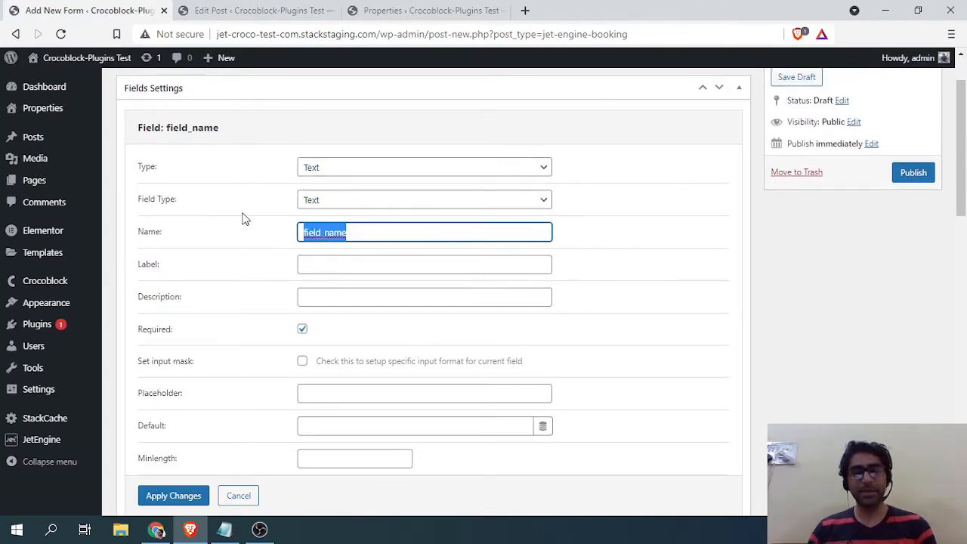
pyautogui.write('Prope')
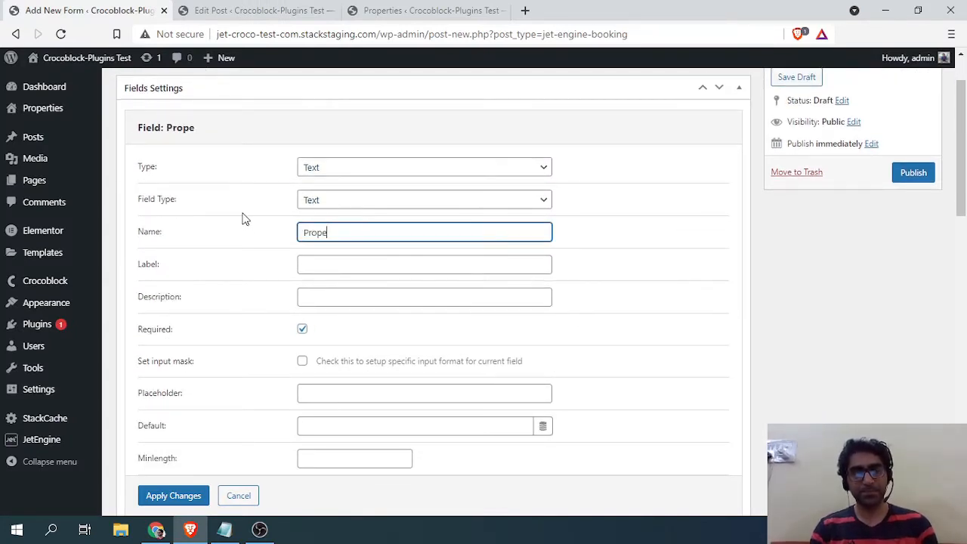
pyautogui.write('rty Name')
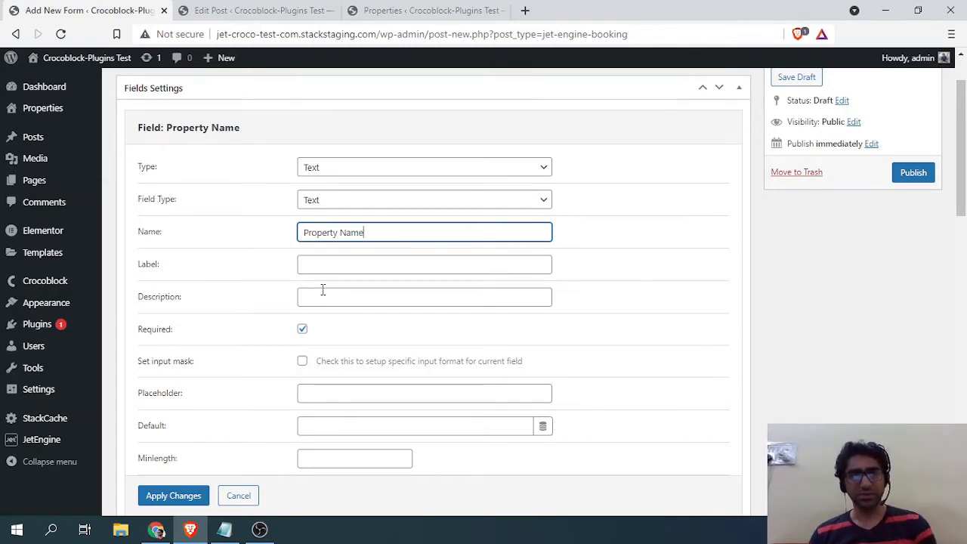
# Copy the text field's name "Property Name" into its label.
pyautogui.click(351, 257)
pyautogui.click(361, 232)
pyautogui.moveTo(361, 232); pyautogui.dragTo(265, 232)
pyautogui.hotkey('ctrl', 'c')
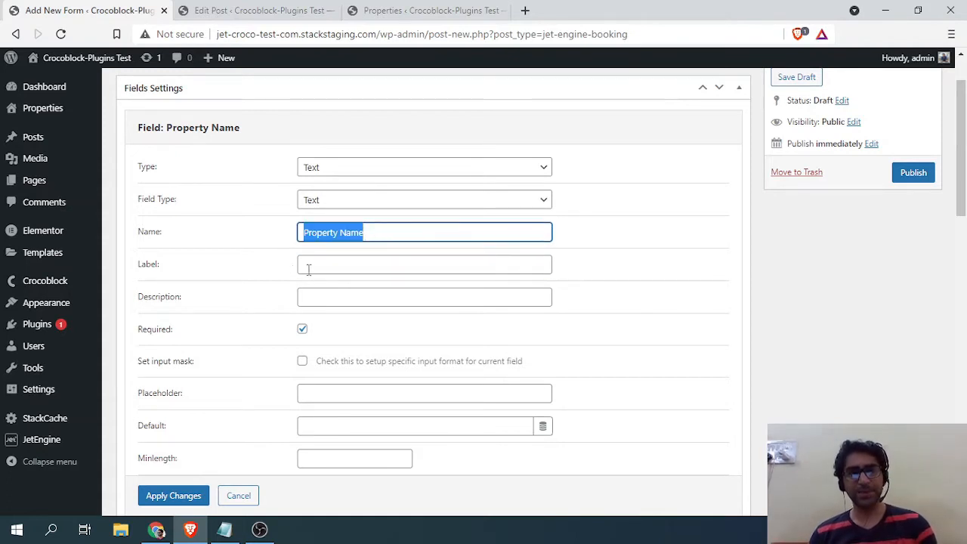
pyautogui.click(308, 268)
pyautogui.hotkey('ctrl', 'v')
pyautogui.click(252, 272)
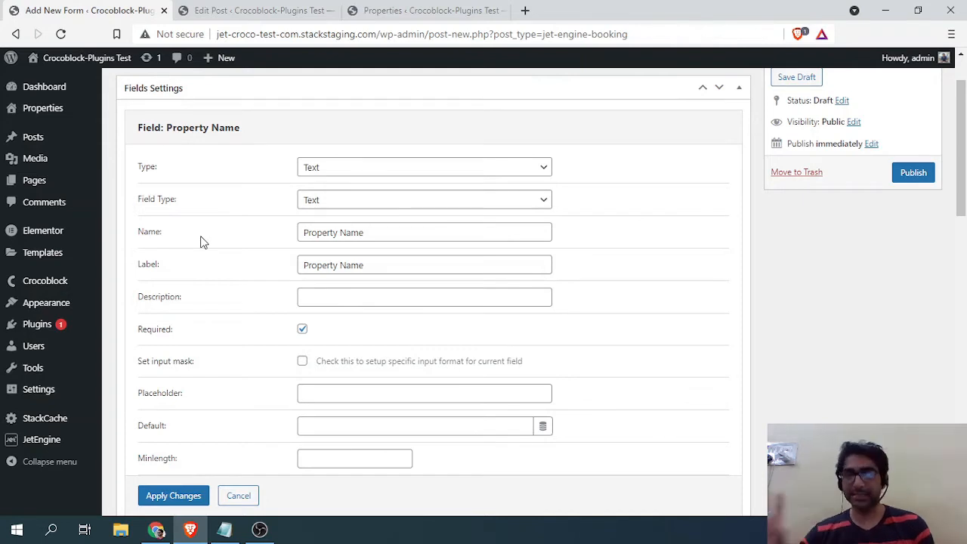
pyautogui.scroll(-2, 266, 311)
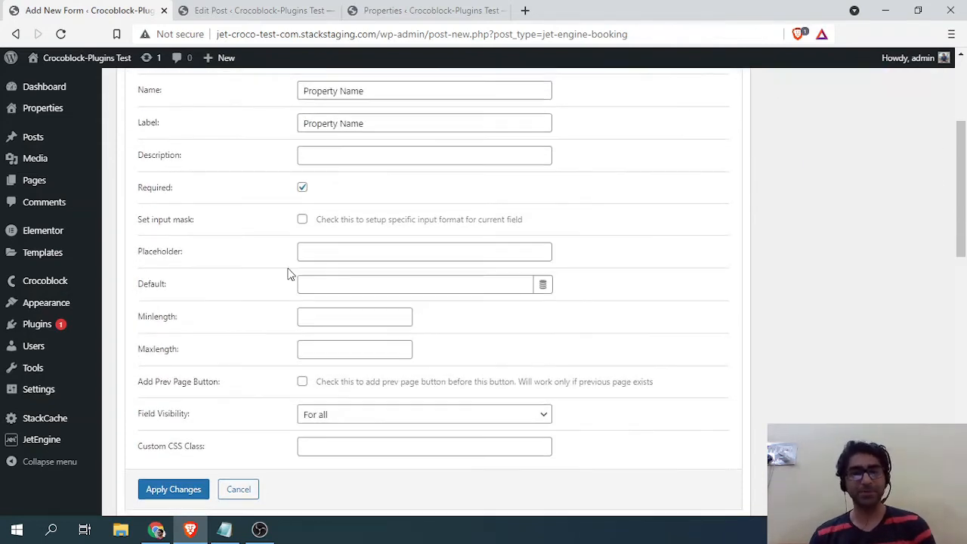
# Keep the Property Name field required, review its remaining options and apply the field's changes.
pyautogui.click(302, 188)
pyautogui.scroll(-1, 286, 232)
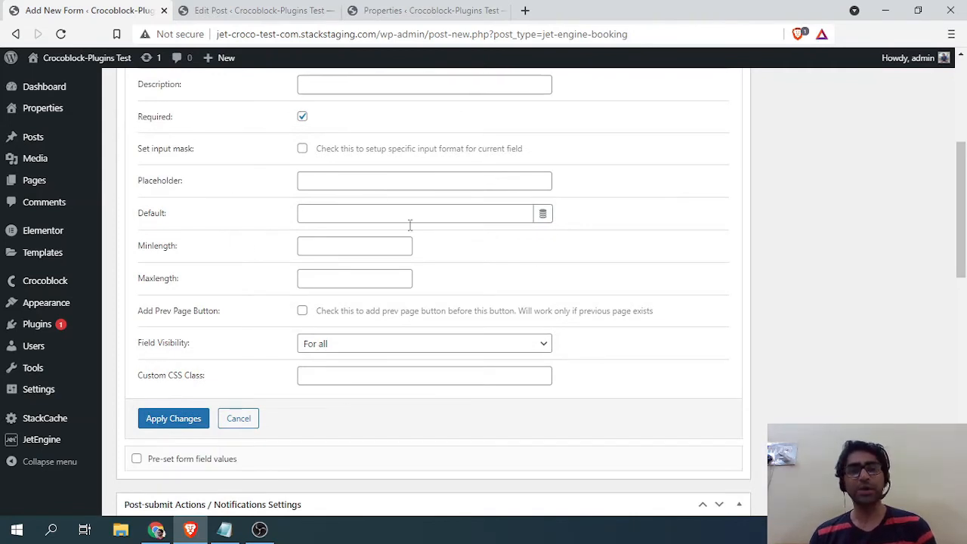
pyautogui.scroll(-1, 302, 317)
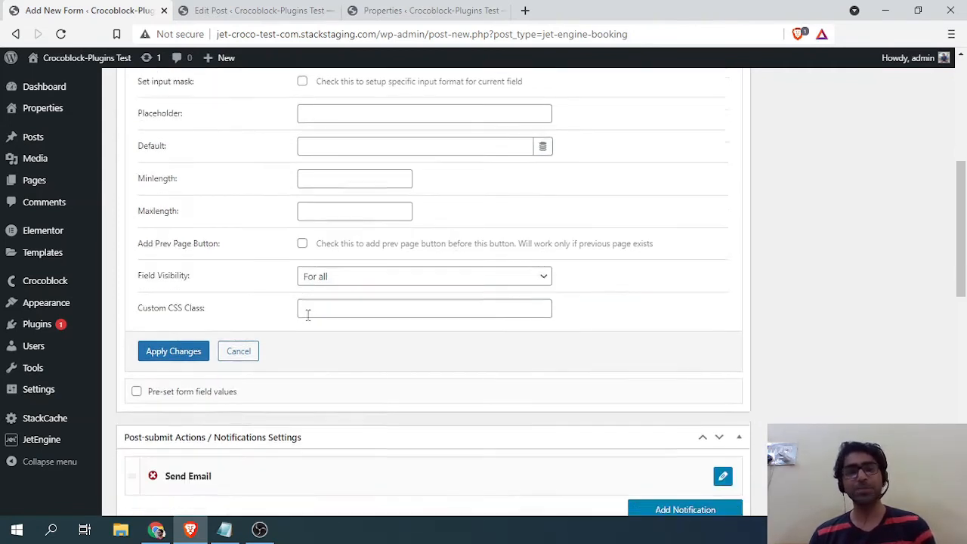
pyautogui.scroll(4, 204, 309)
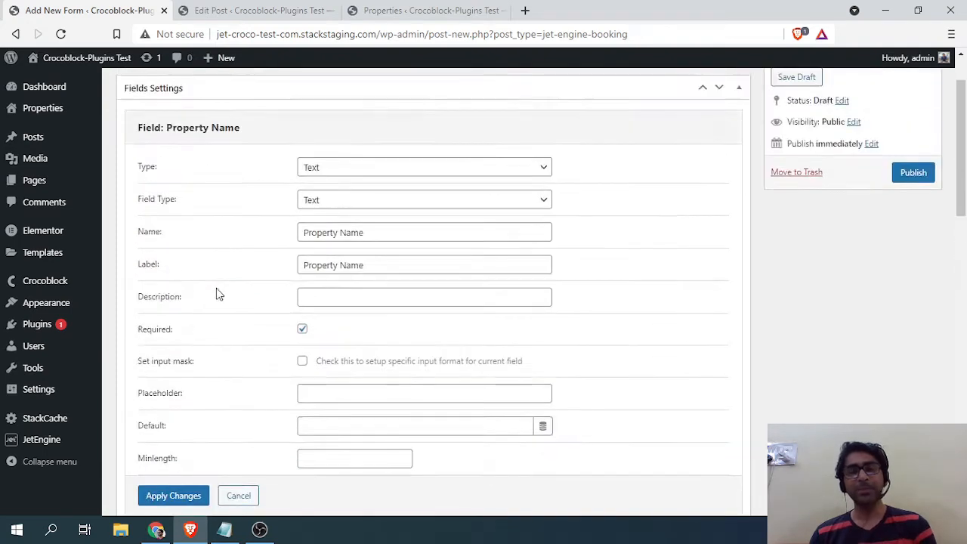
pyautogui.scroll(-3, 219, 340)
pyautogui.click(172, 419)
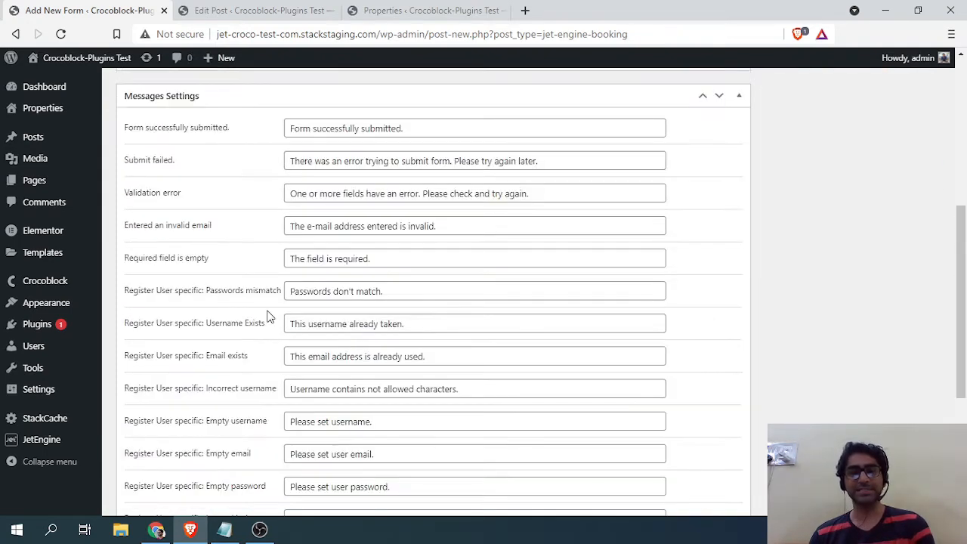
# Add another form field and move it between the Property Name field and the Submit button.
pyautogui.scroll(4, 290, 289)
pyautogui.scroll(2, 280, 255)
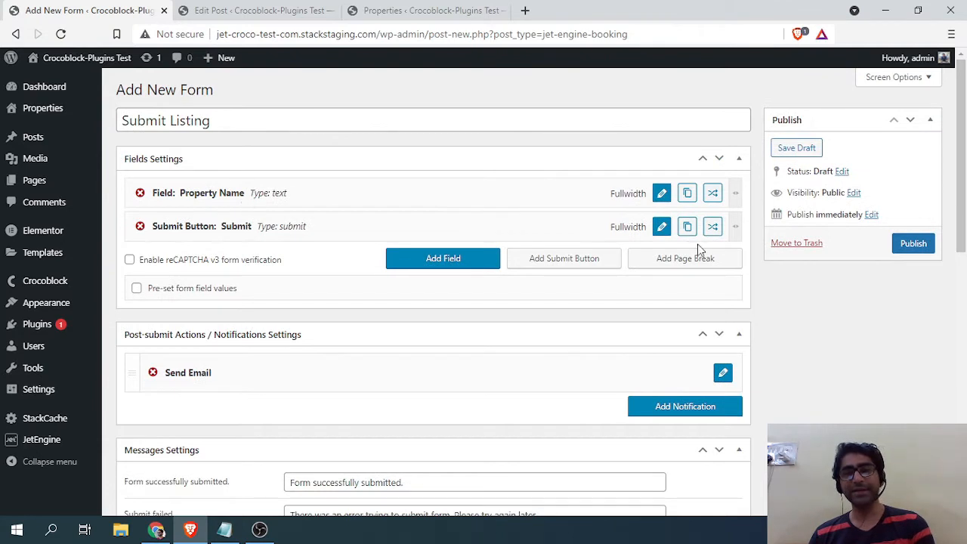
pyautogui.click(434, 260)
pyautogui.moveTo(243, 259); pyautogui.dragTo(235, 219)
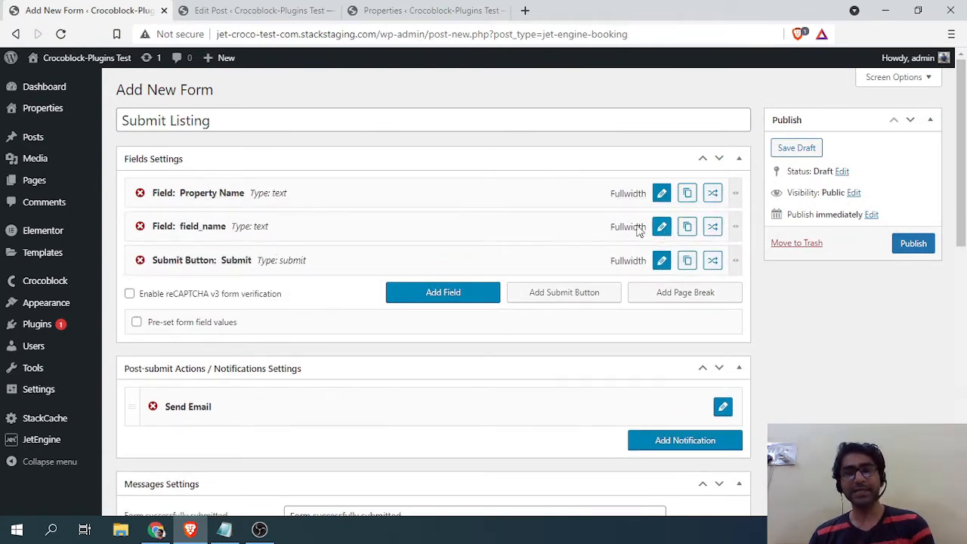
# Check the Idol Towers property's content, return to the form and review the settings available for the new field.
pyautogui.click(202, 9)
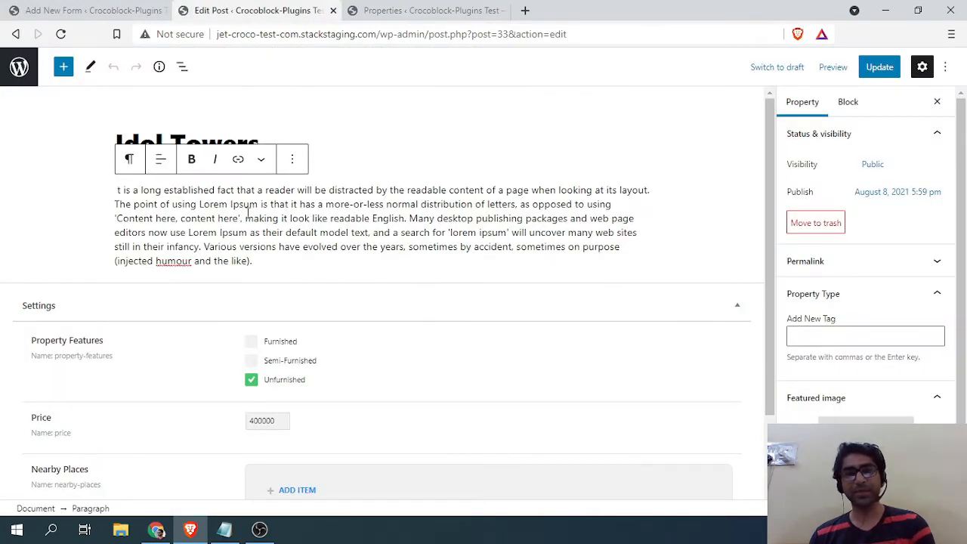
pyautogui.click(91, 10)
pyautogui.scroll(-1, 318, 250)
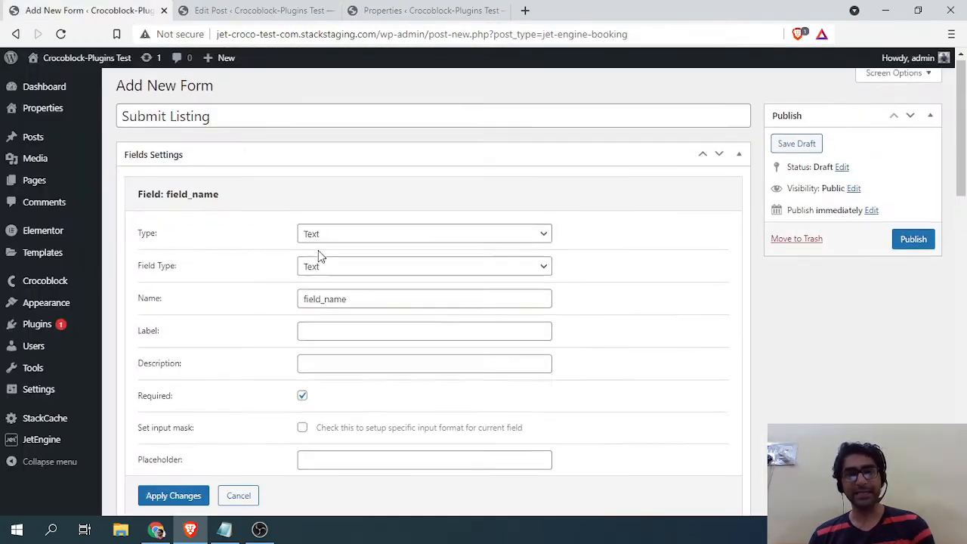
pyautogui.scroll(1, 309, 247)
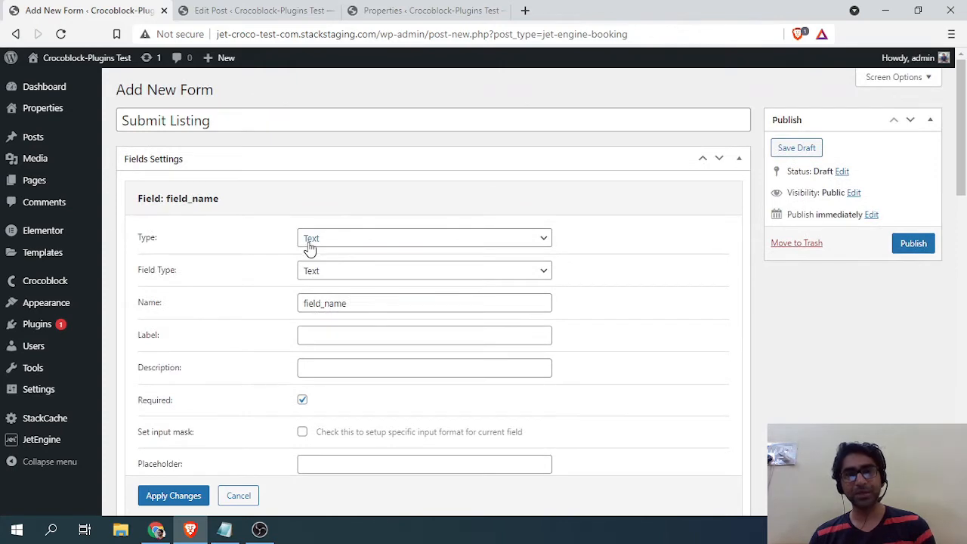
pyautogui.scroll(-6, 303, 239)
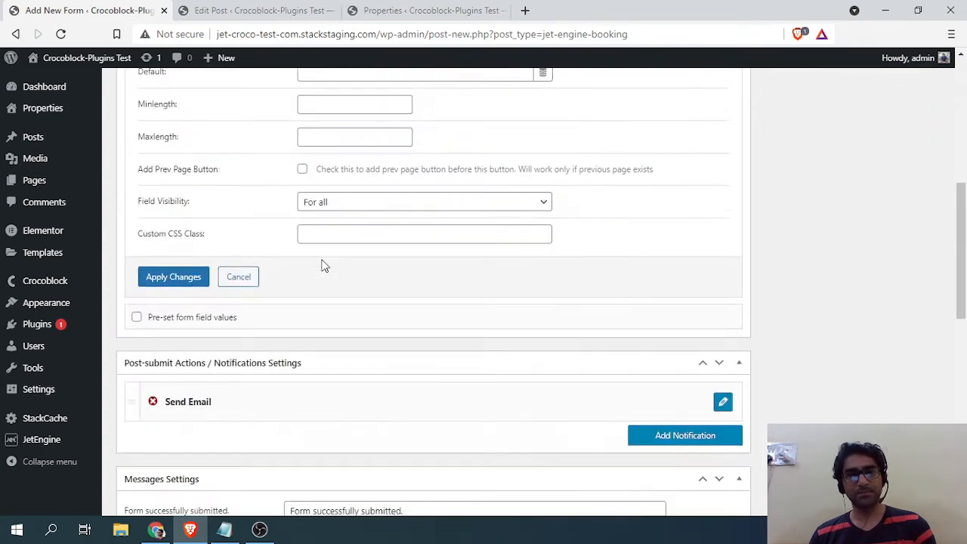
pyautogui.scroll(6, 321, 264)
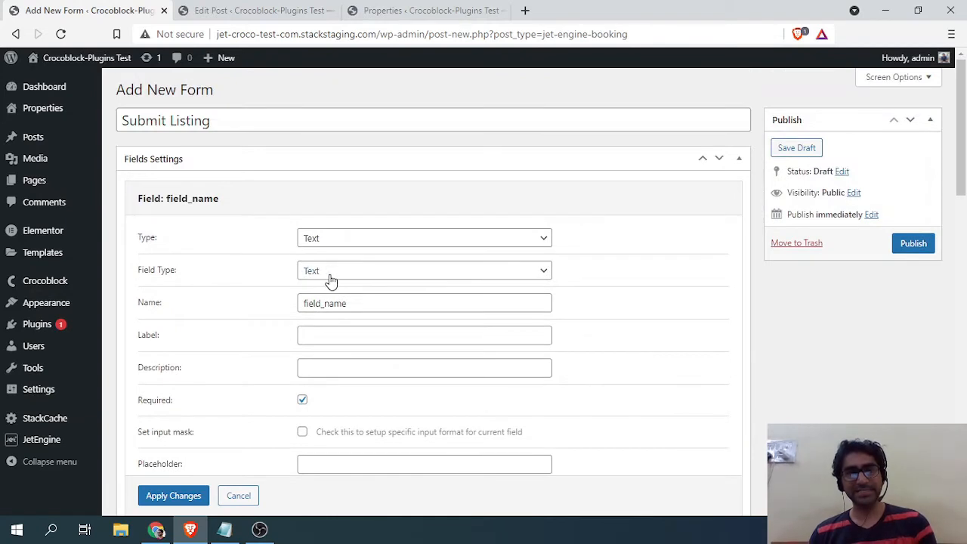
# Keep the new field's type as Text and set its name to "Property Description".
pyautogui.click(330, 277)
pyautogui.click(330, 281)
pyautogui.click(347, 303)
pyautogui.moveTo(347, 303); pyautogui.dragTo(275, 304)
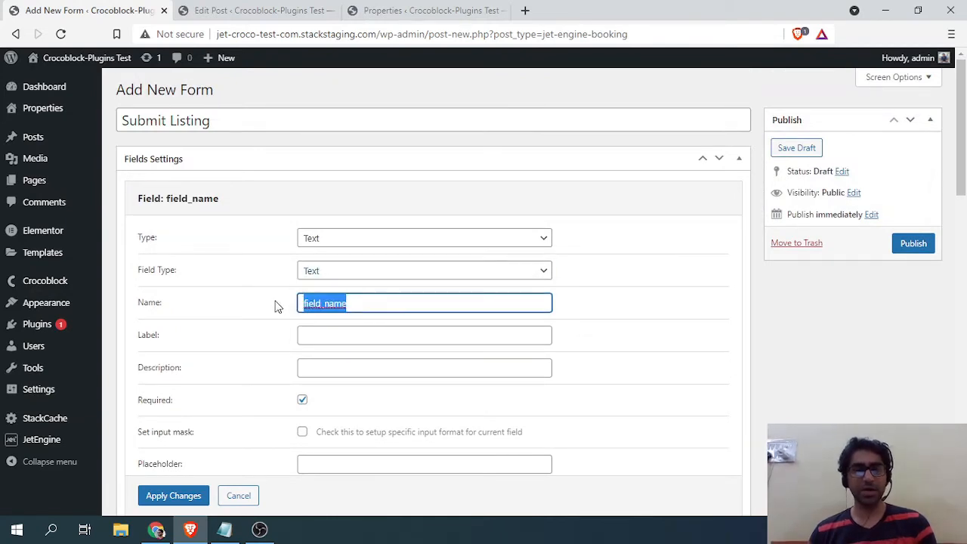
pyautogui.write('Pr')
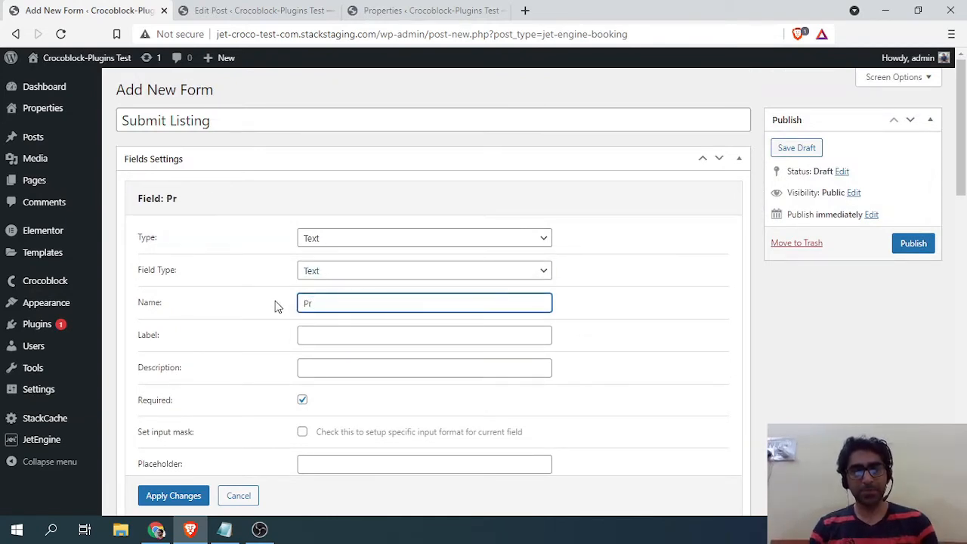
pyautogui.write('operty De')
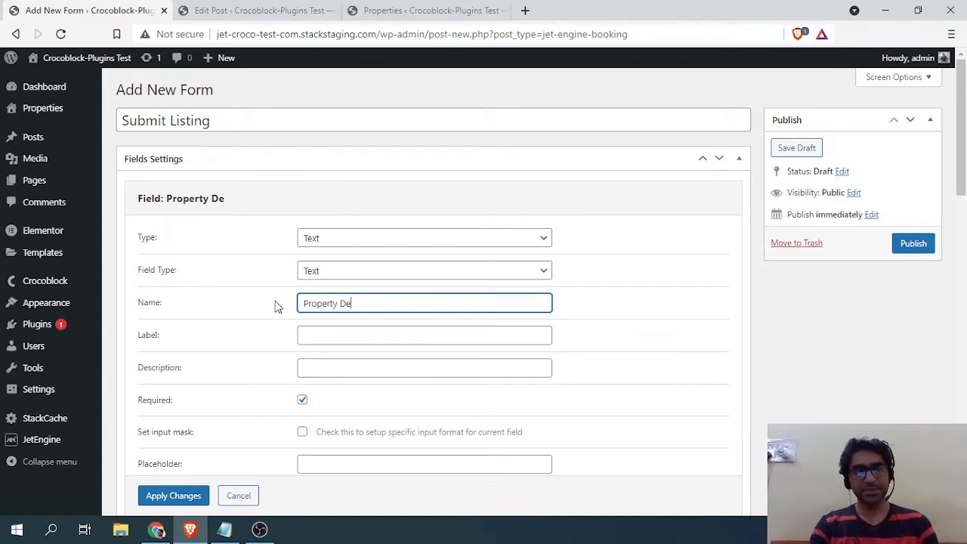
pyautogui.write('scription')
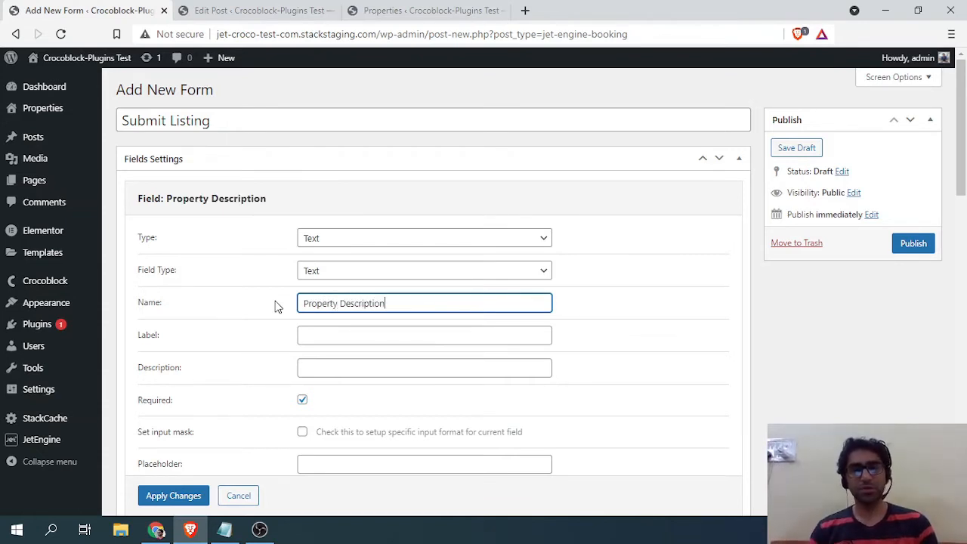
# Copy the name "Property Description" into the field's label and apply the field's changes.
pyautogui.moveTo(308, 303); pyautogui.dragTo(385, 303)
pyautogui.hotkey('ctrl', 'c')
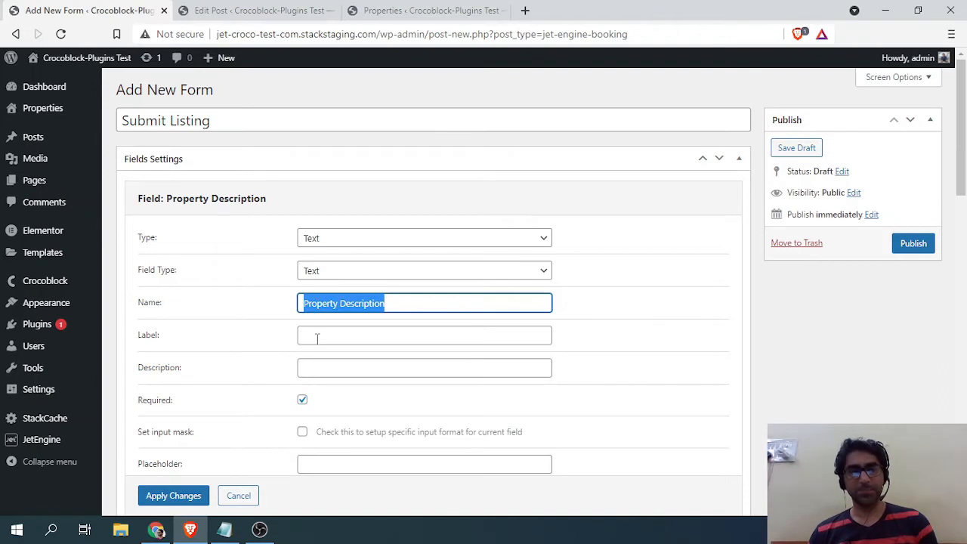
pyautogui.click(319, 337)
pyautogui.hotkey('ctrl', 'v')
pyautogui.scroll(-2, 273, 326)
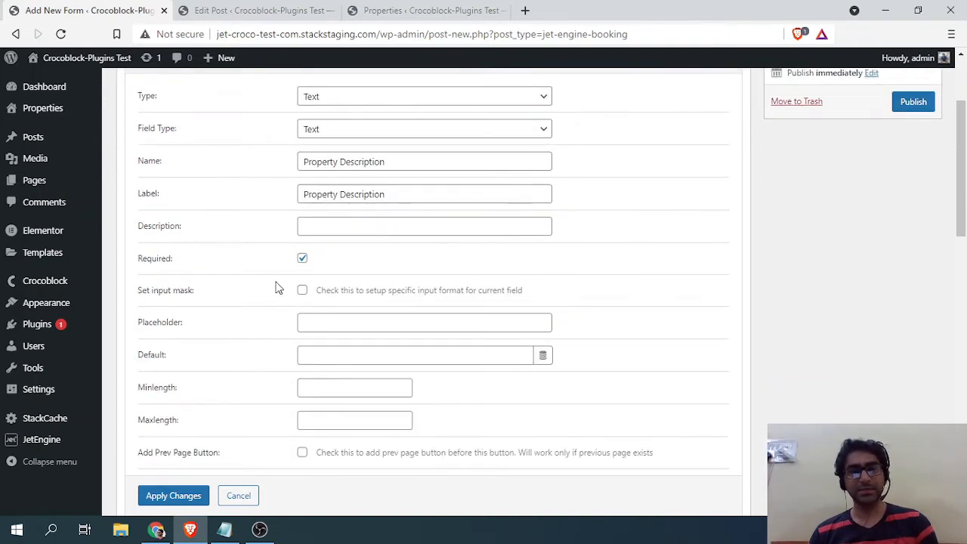
pyautogui.scroll(-2, 278, 288)
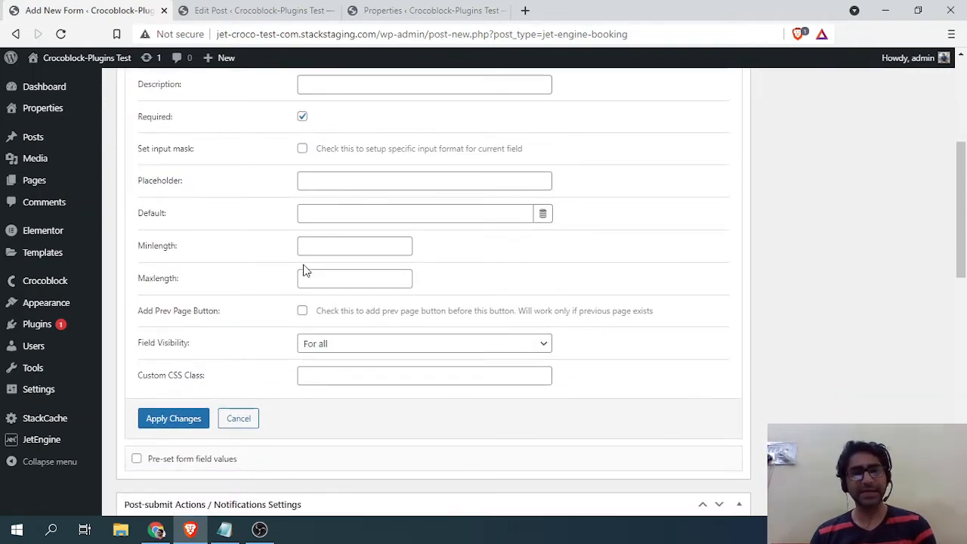
pyautogui.scroll(-1, 265, 317)
pyautogui.click(163, 349)
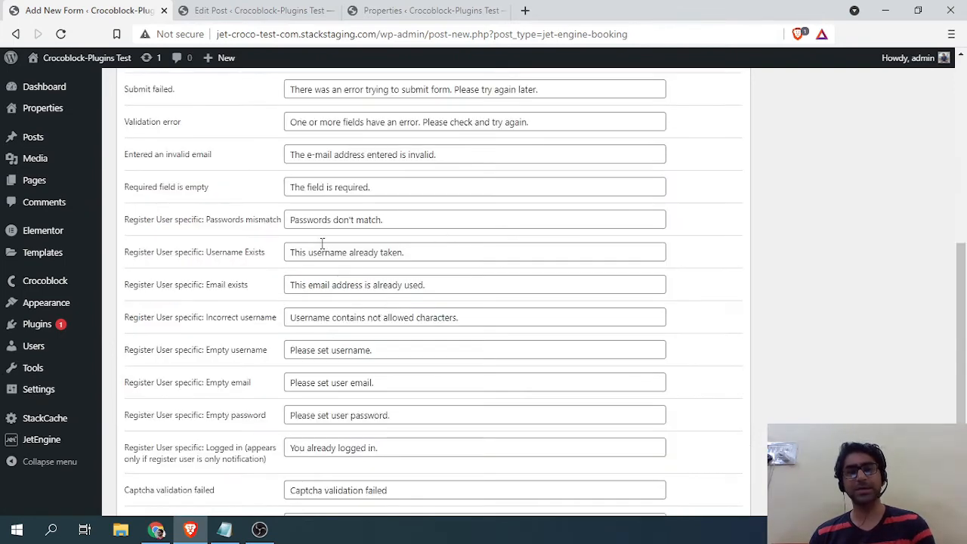
# Add a third form field and move it between the Property Description field and the Submit button.
pyautogui.scroll(5, 324, 253)
pyautogui.scroll(2, 326, 298)
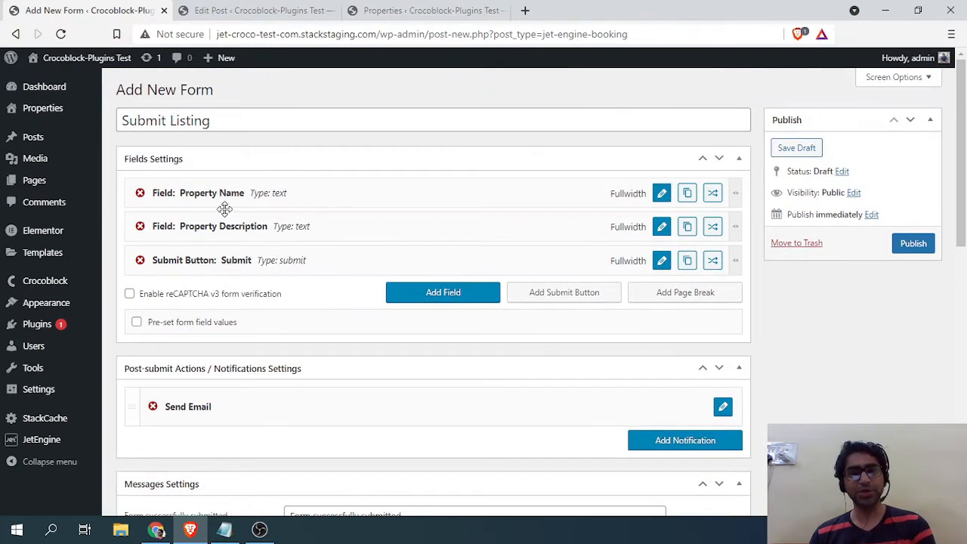
pyautogui.click(444, 295)
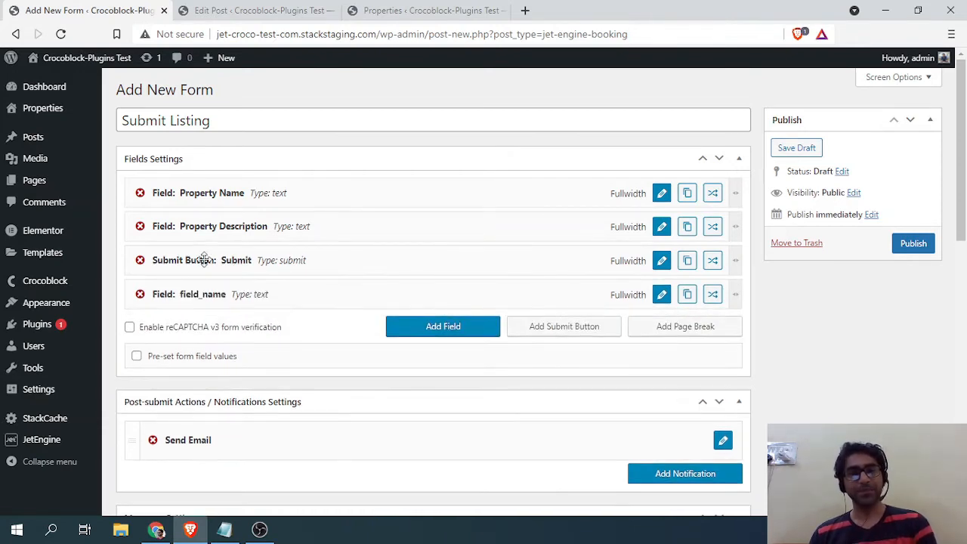
pyautogui.moveTo(188, 293); pyautogui.dragTo(186, 260)
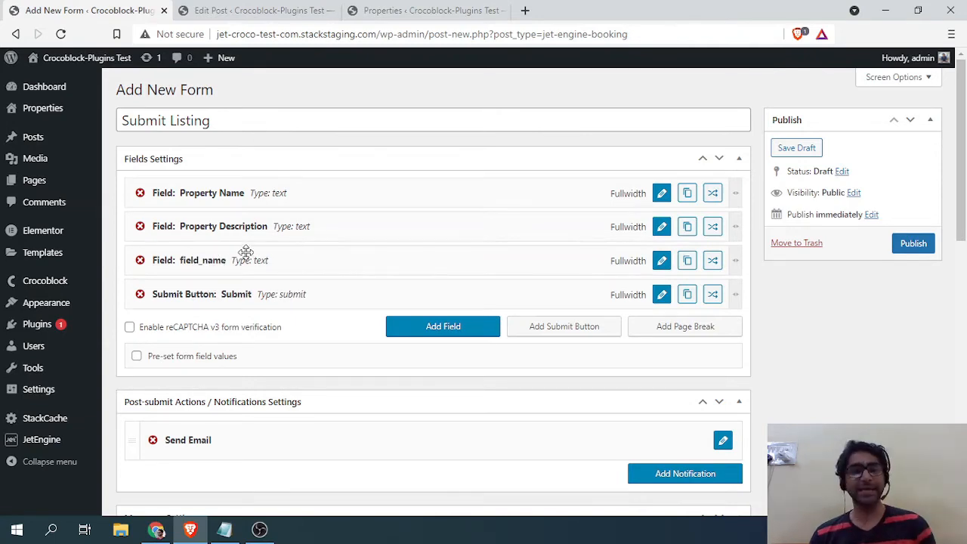
# Check the Properties list and the Idol Towers editor for the next field needed, and return to the form.
pyautogui.click(423, 9)
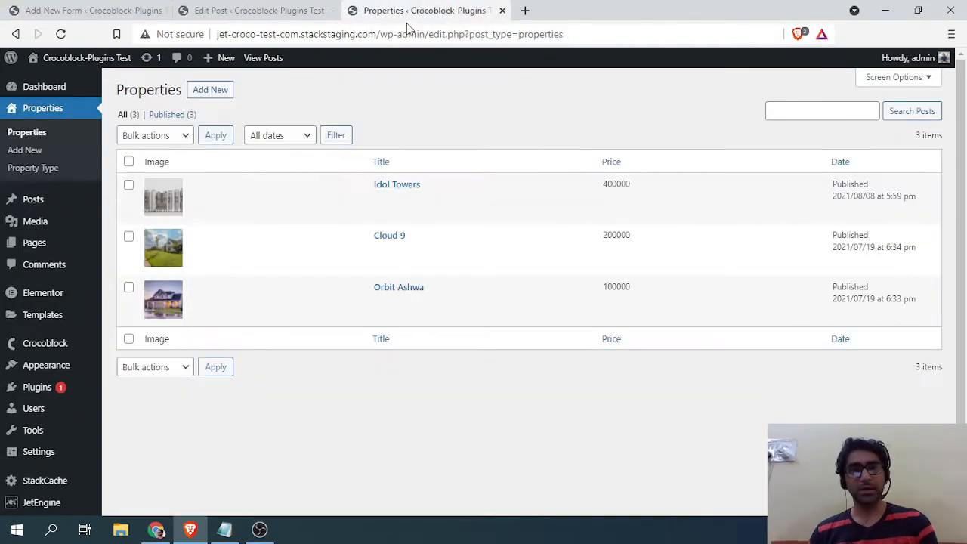
pyautogui.click(284, 9)
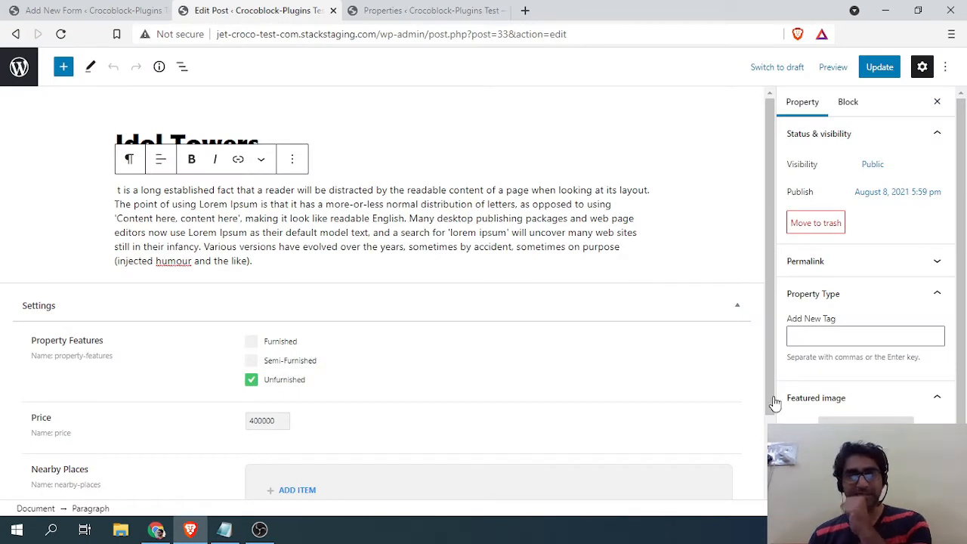
pyautogui.click(57, 9)
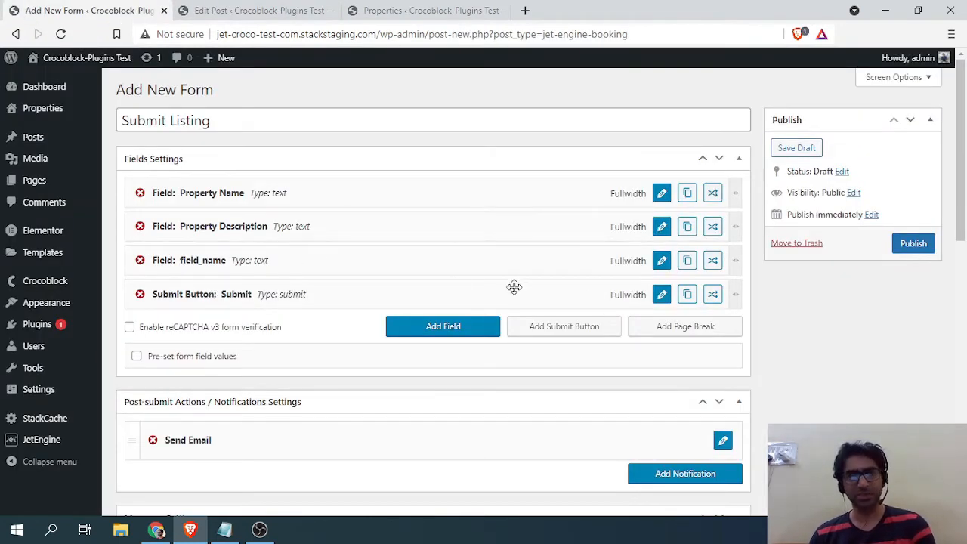
# Open the unnamed field below Property Description for editing and set its type to Media.
pyautogui.click(661, 264)
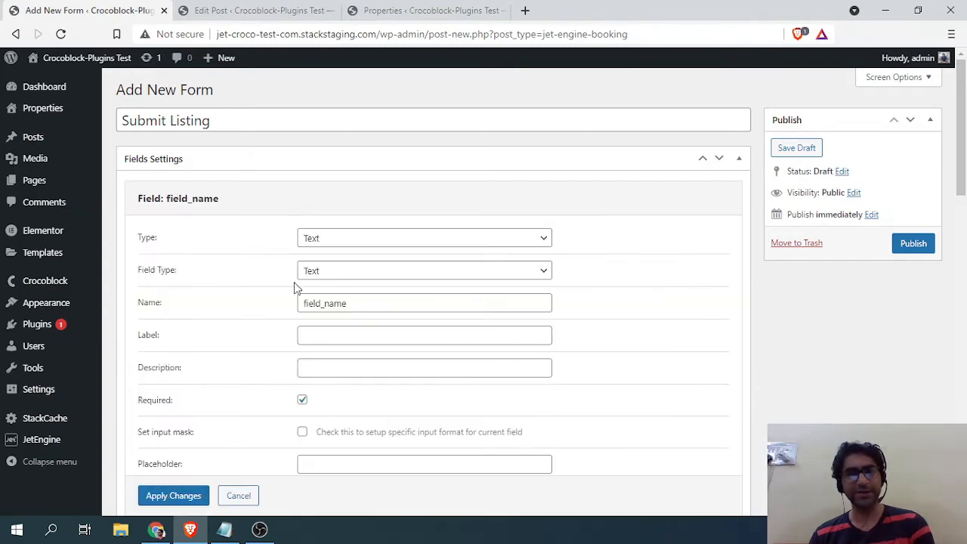
pyautogui.click(353, 245)
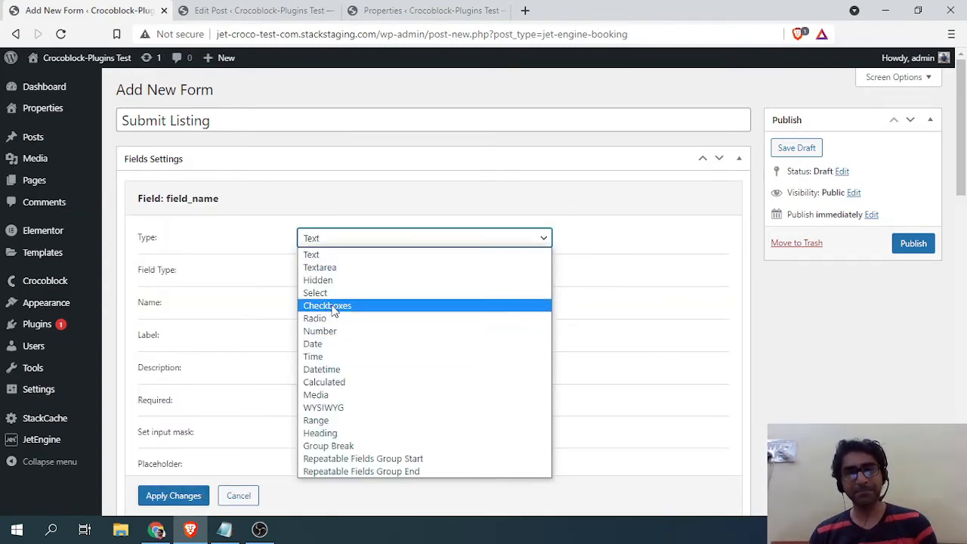
pyautogui.click(315, 395)
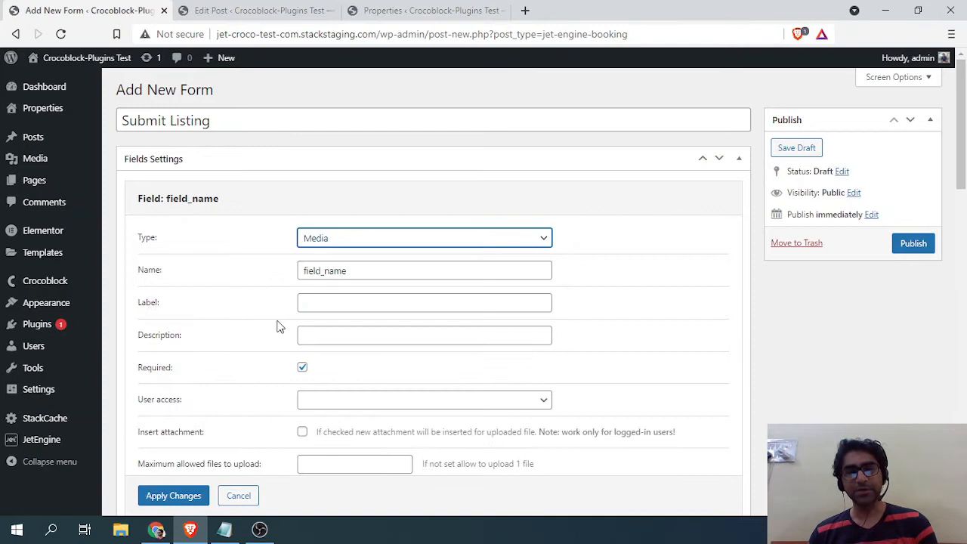
# Set the media field's name to "Thumbnail".
pyautogui.doubleClick(363, 273)
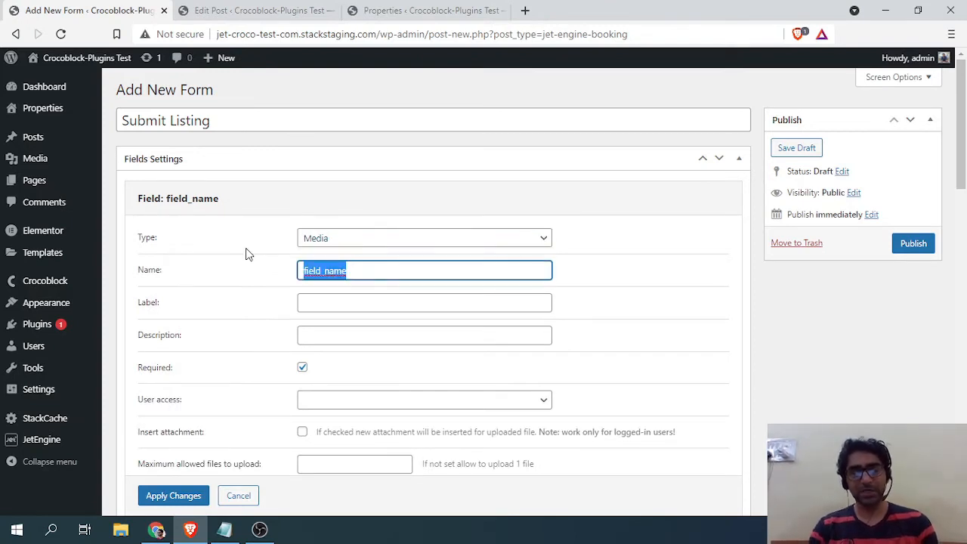
pyautogui.write('Thumbnai')
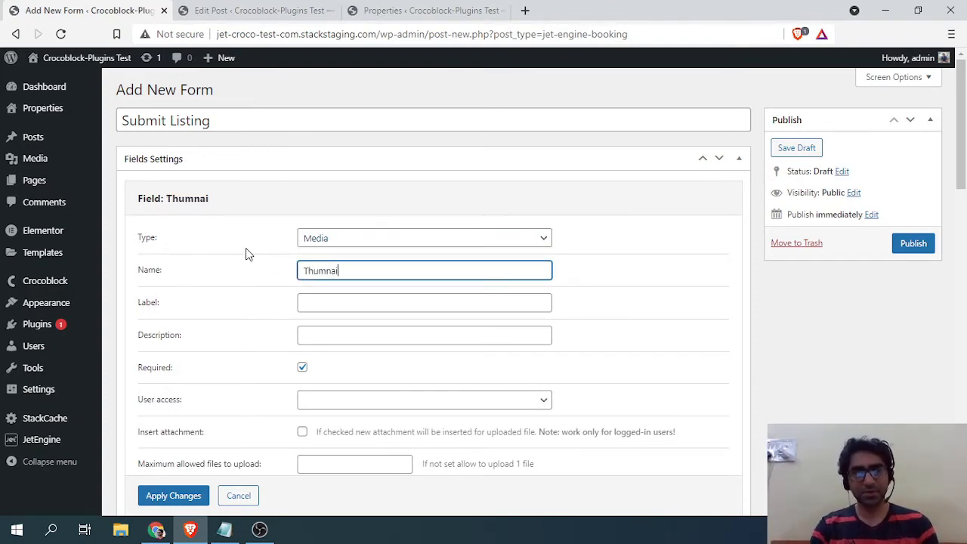
pyautogui.write('l')
pyautogui.press('Left')
pyautogui.press('Left')
pyautogui.press('Left')
pyautogui.press('Left')
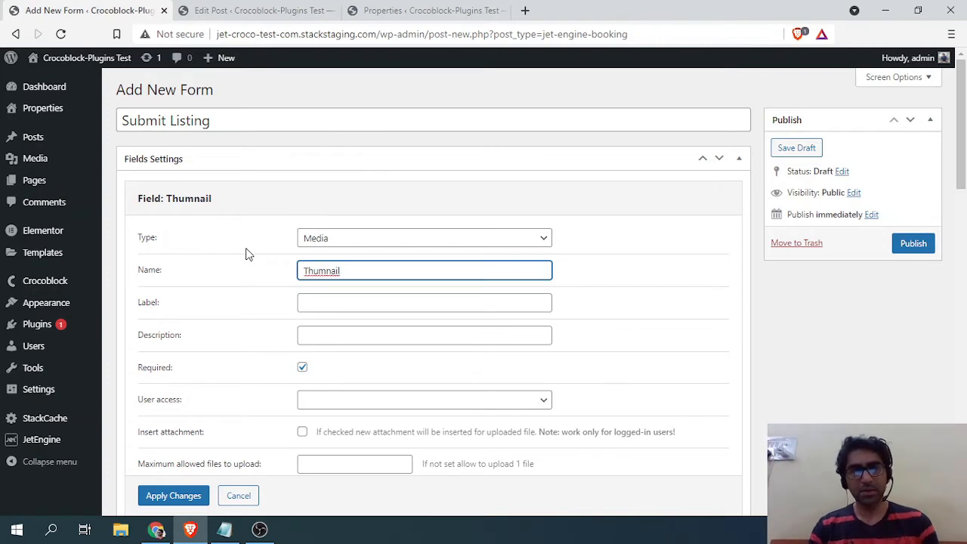
pyautogui.write('b')
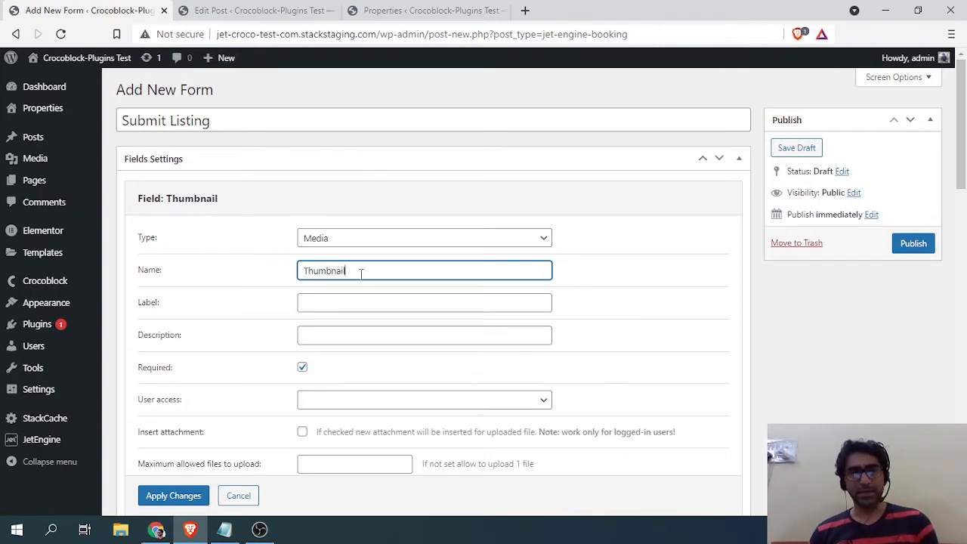
# Copy the media field's name "Thumbnail" into its label.
pyautogui.moveTo(360, 273); pyautogui.dragTo(221, 256)
pyautogui.hotkey('ctrl', 'c')
pyautogui.click(314, 303)
pyautogui.hotkey('ctrl', 'v')
pyautogui.click(268, 315)
# Examine the Thumbnail field's remaining settings and the choices offered for user access.
pyautogui.scroll(-2, 268, 313)
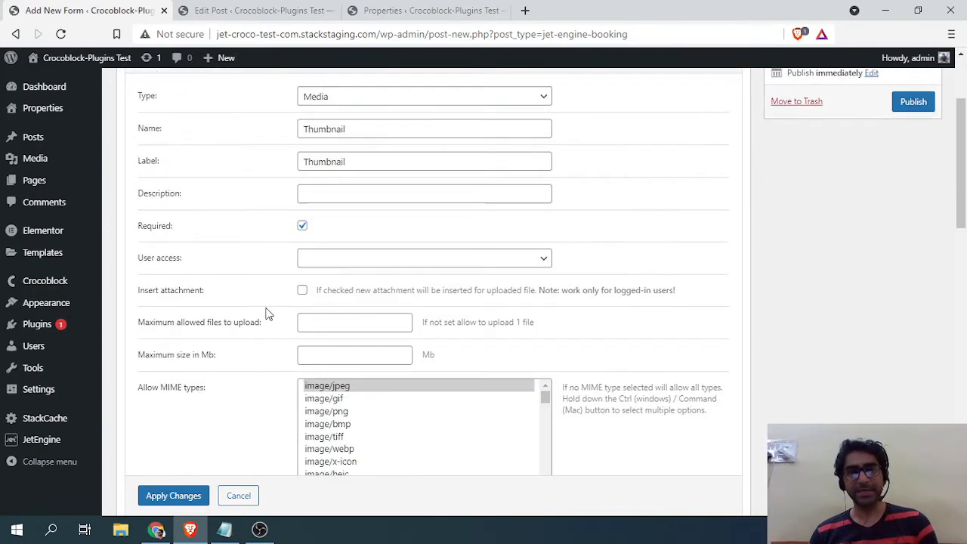
pyautogui.scroll(-1, 302, 227)
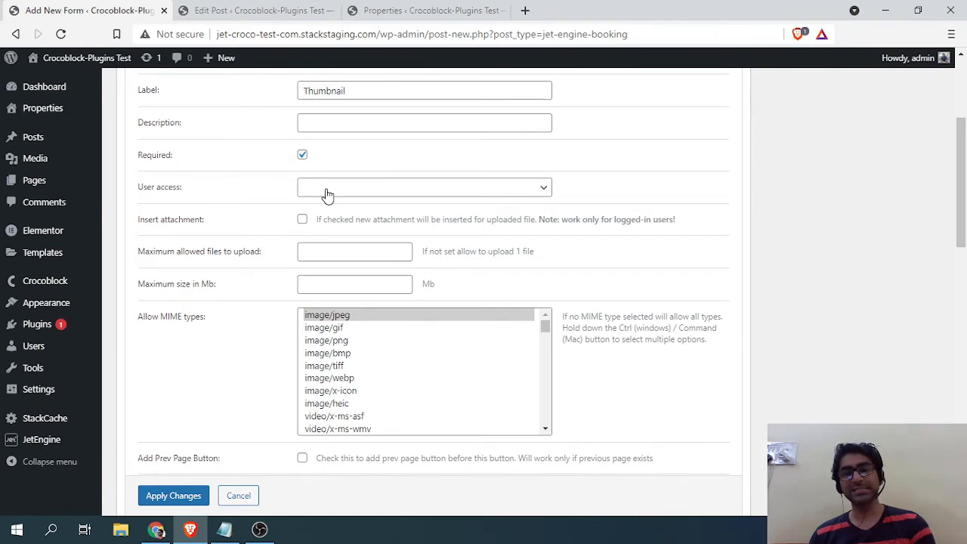
pyautogui.scroll(3, 276, 265)
pyautogui.scroll(-2, 279, 252)
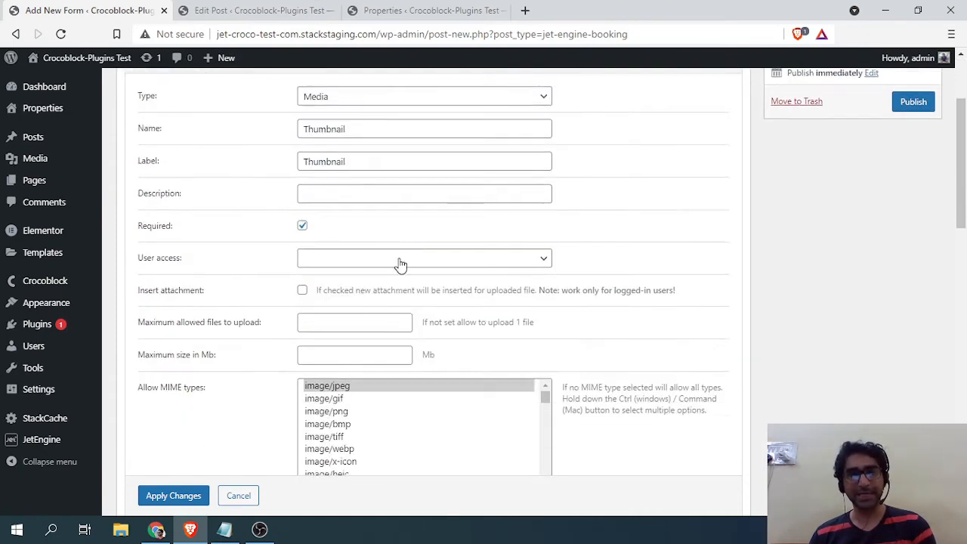
pyautogui.click(355, 261)
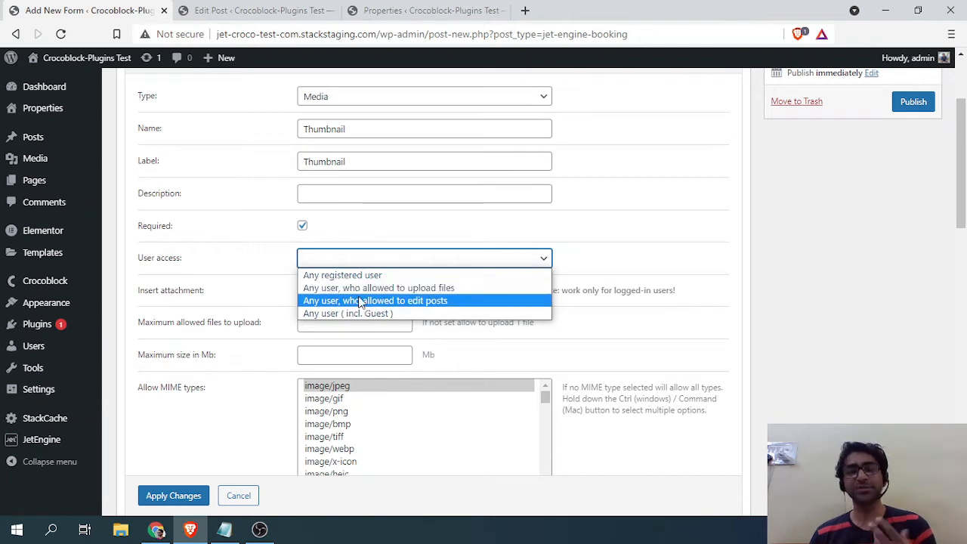
pyautogui.click(904, 317)
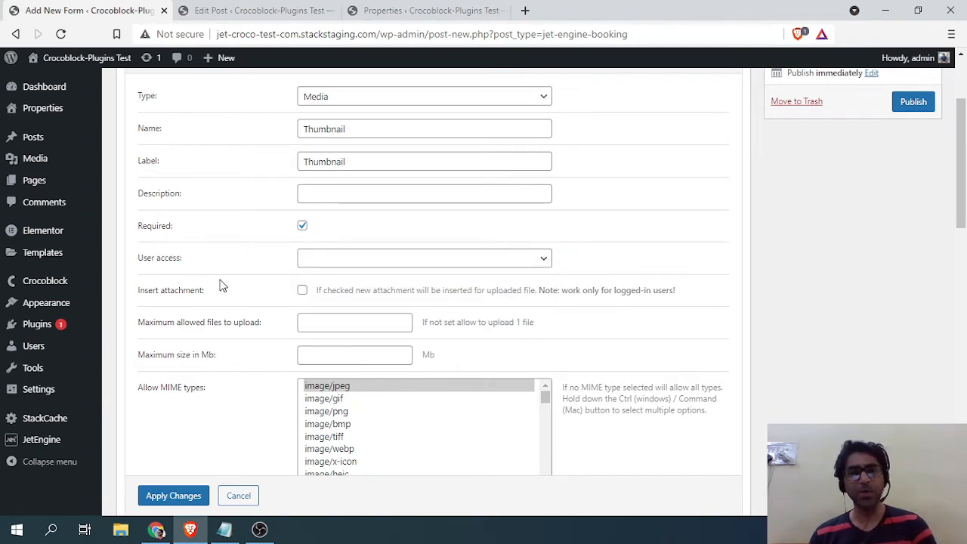
# Limit the Thumbnail field to 1 uploaded file with a maximum size of 2 Mb.
pyautogui.scroll(-1, 317, 314)
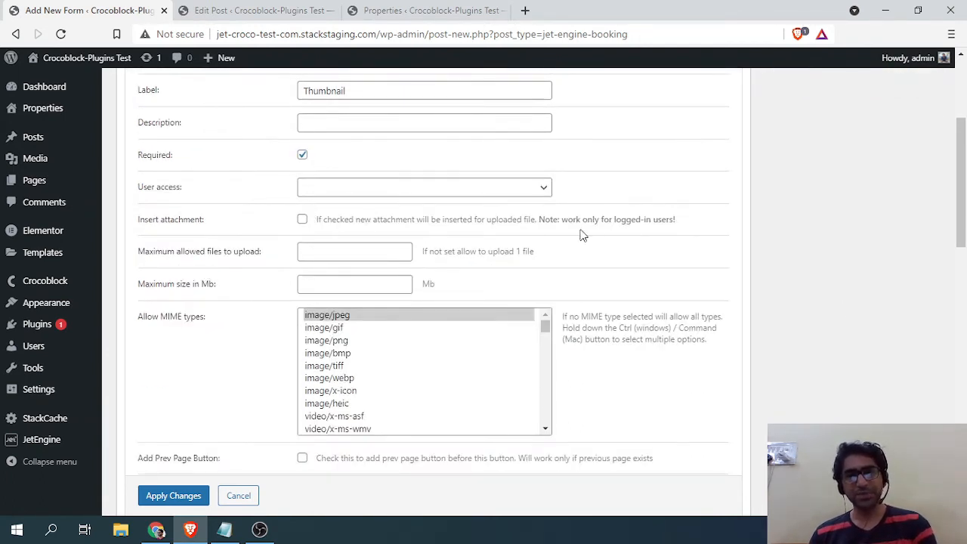
pyautogui.click(315, 251)
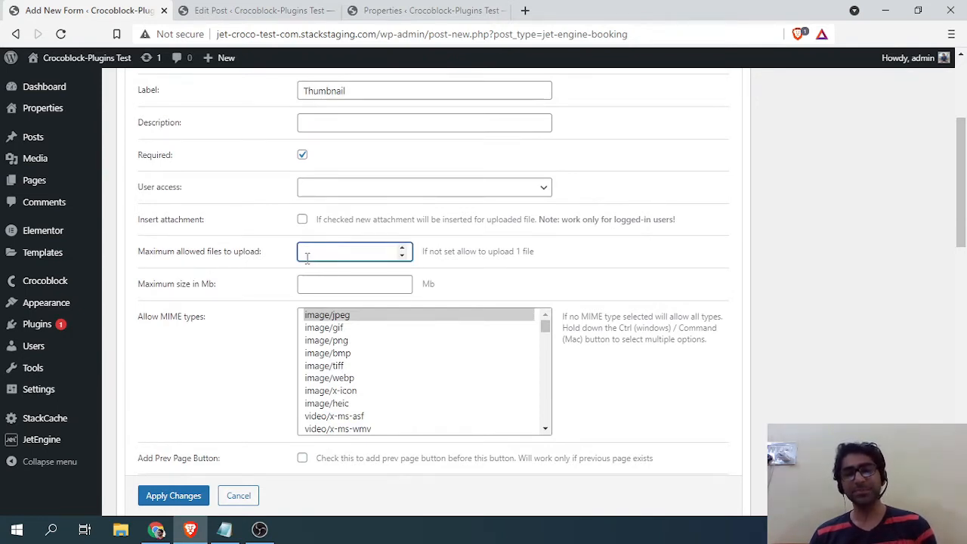
pyautogui.click(808, 262)
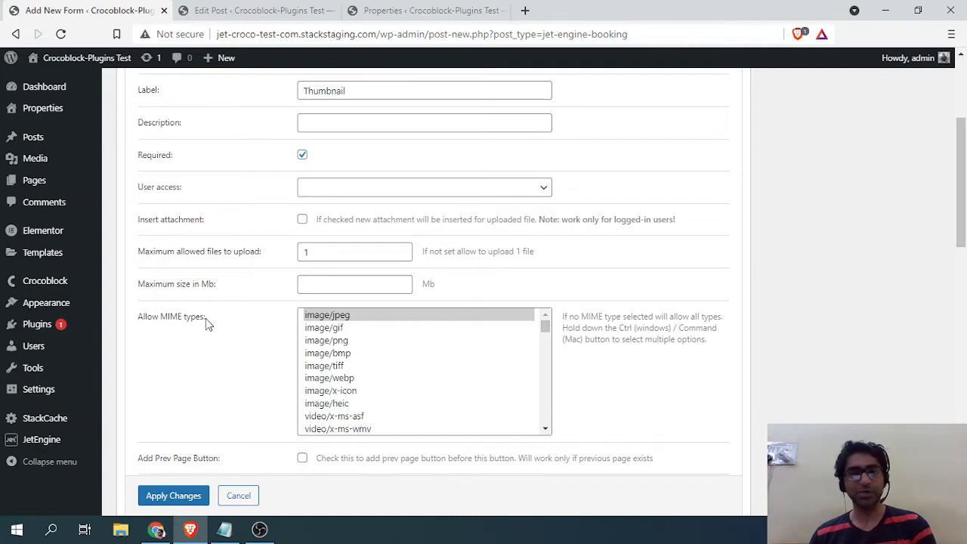
pyautogui.click(334, 290)
pyautogui.write('2')
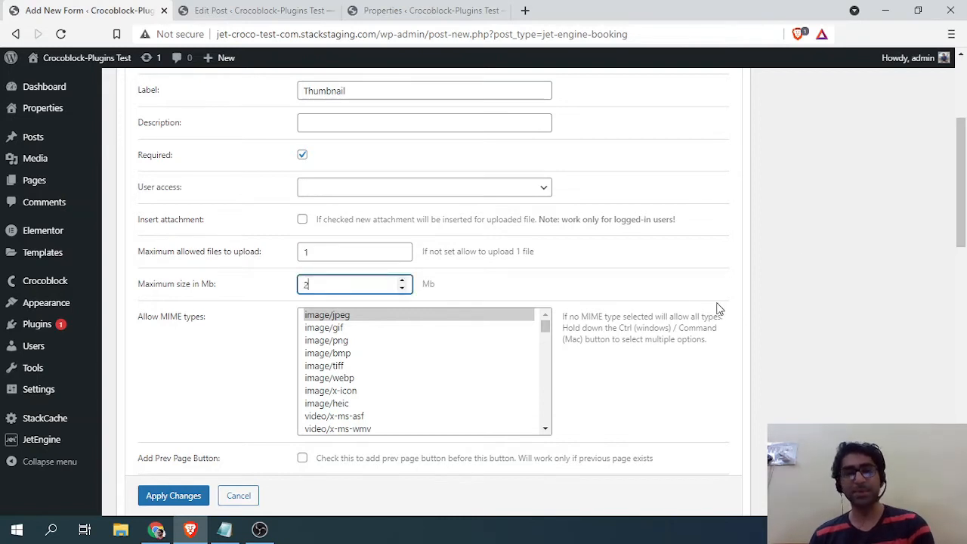
pyautogui.click(851, 275)
# Allow the MIME types image/jpeg, image/gif and image/png for the Thumbnail field and apply its changes.
pyautogui.scroll(-2, 352, 324)
pyautogui.scroll(2, 344, 328)
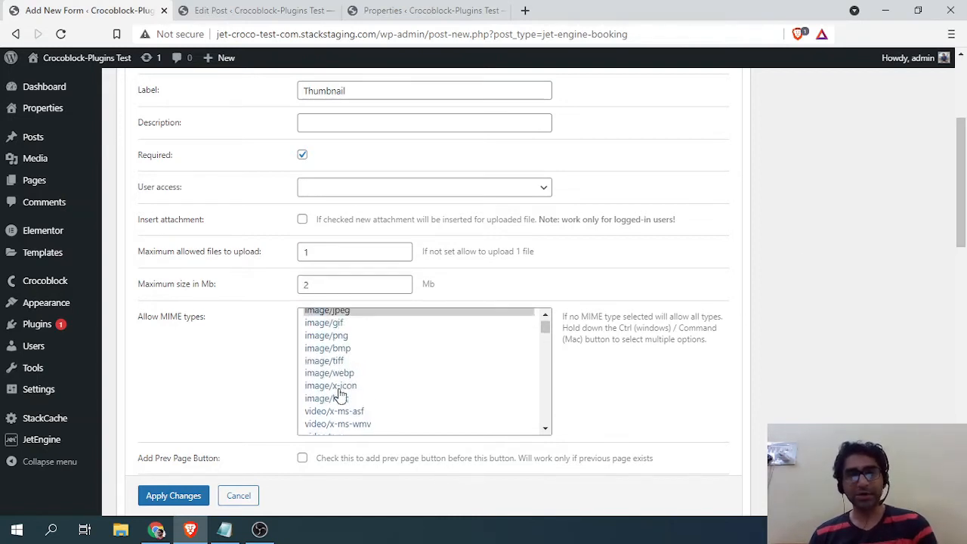
pyautogui.click(336, 328)
pyautogui.click(336, 318)
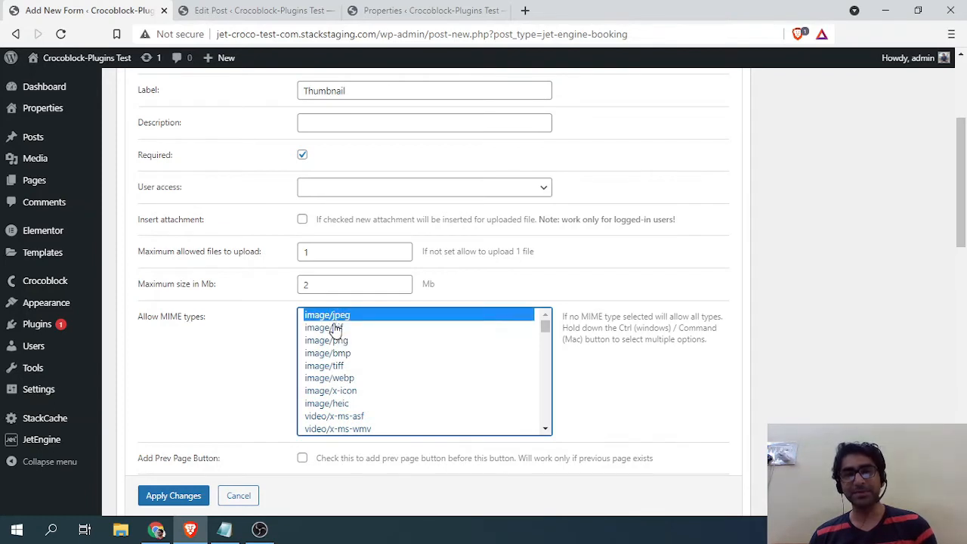
pyautogui.keyDown('ctrl'); pyautogui.click(336, 329); pyautogui.keyUp('ctrl')
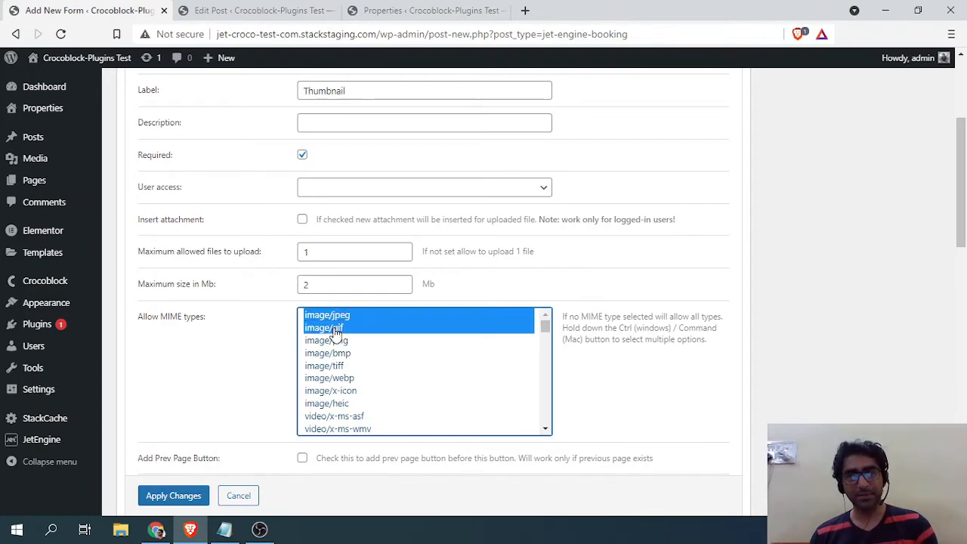
pyautogui.keyDown('ctrl'); pyautogui.click(337, 341); pyautogui.keyUp('ctrl')
pyautogui.scroll(-2, 278, 320)
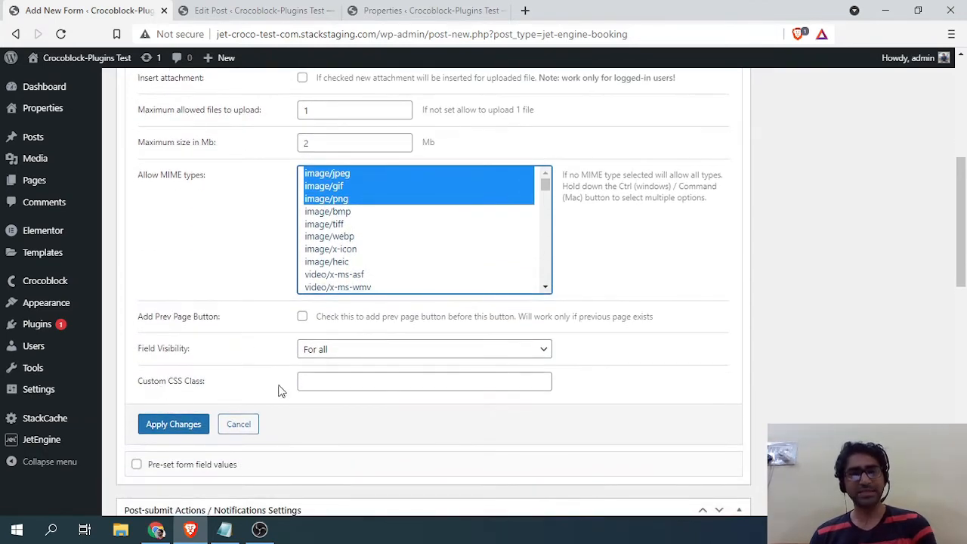
pyautogui.click(173, 423)
pyautogui.scroll(10, 373, 260)
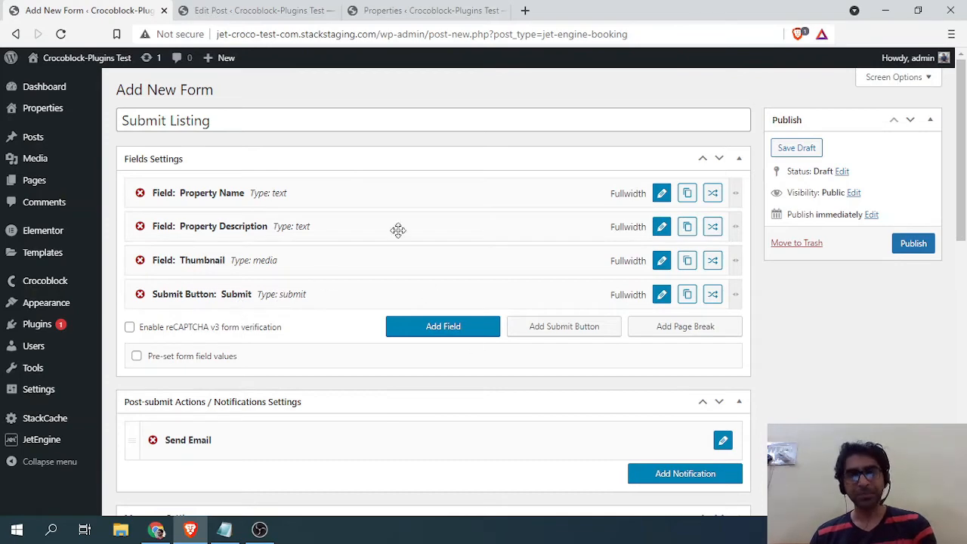
# Check the Settings section of the Idol Towers property editor for the next field the form needs.
pyautogui.click(402, 12)
pyautogui.click(261, 11)
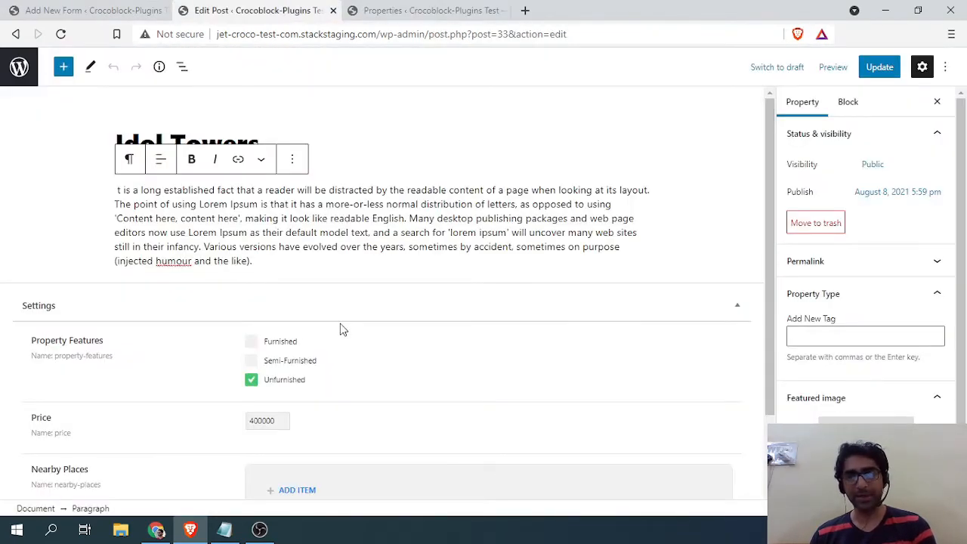
pyautogui.scroll(-2, 410, 259)
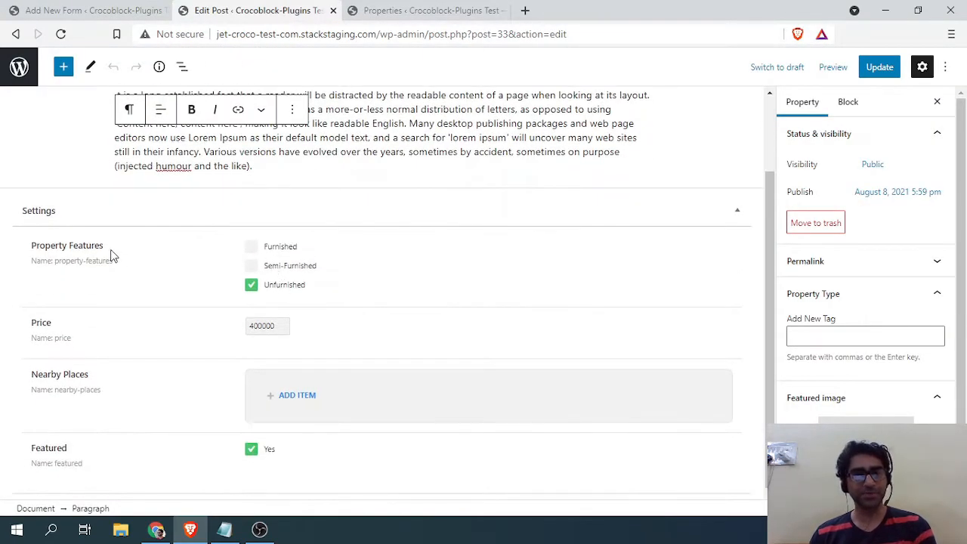
# Return to the form, add a new field and place it directly above the Submit button.
pyautogui.click(99, 11)
pyautogui.click(431, 324)
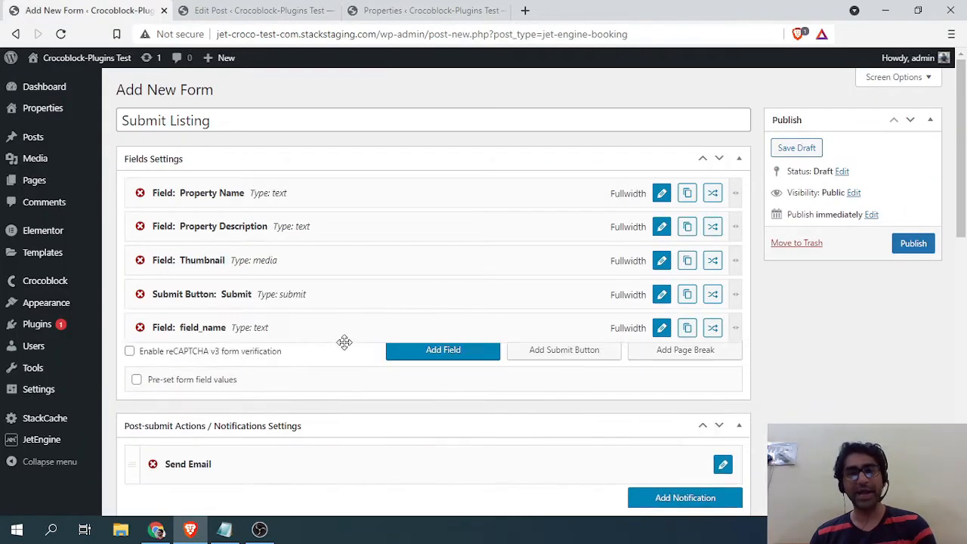
pyautogui.moveTo(210, 325); pyautogui.dragTo(219, 290)
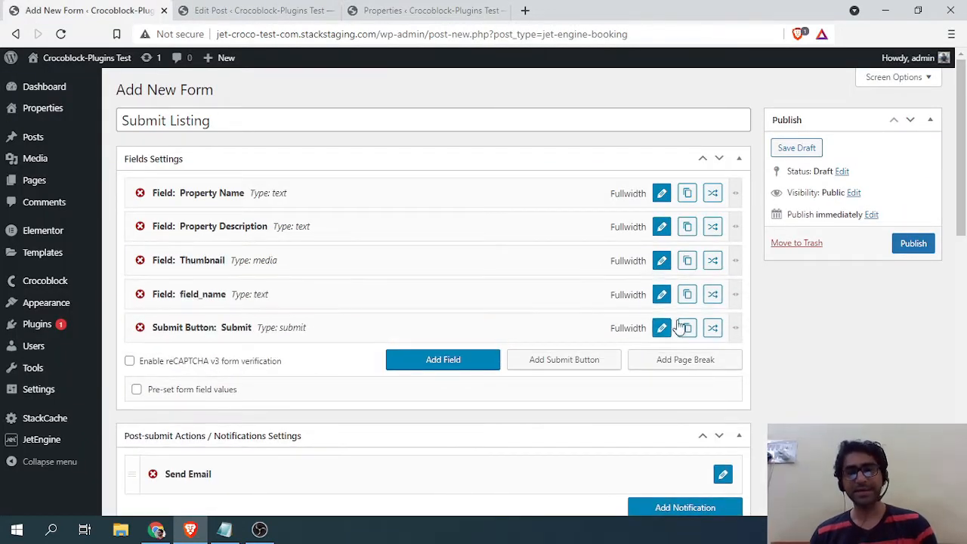
# Open the new field for editing, compare it with the Idol Towers property features, and set its type to Select.
pyautogui.click(661, 295)
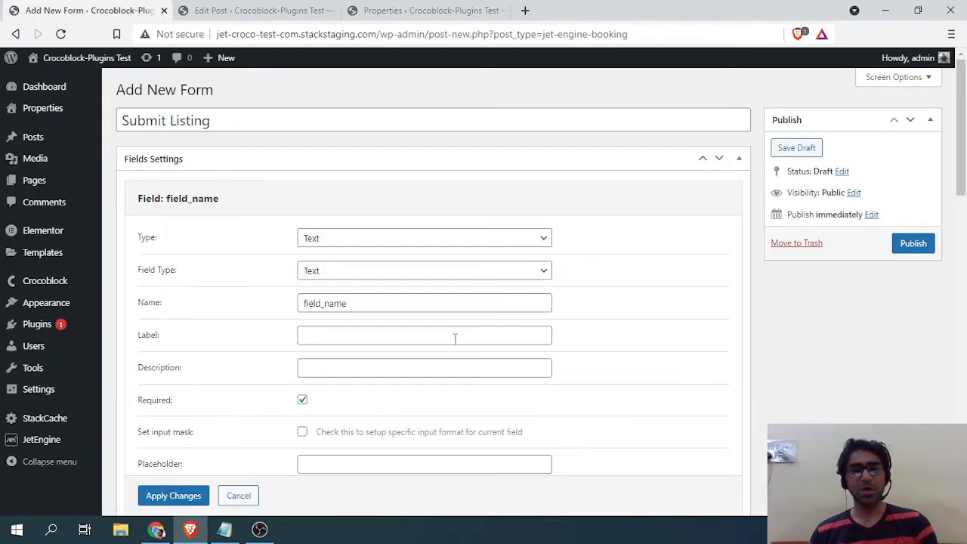
pyautogui.click(345, 273)
pyautogui.click(283, 329)
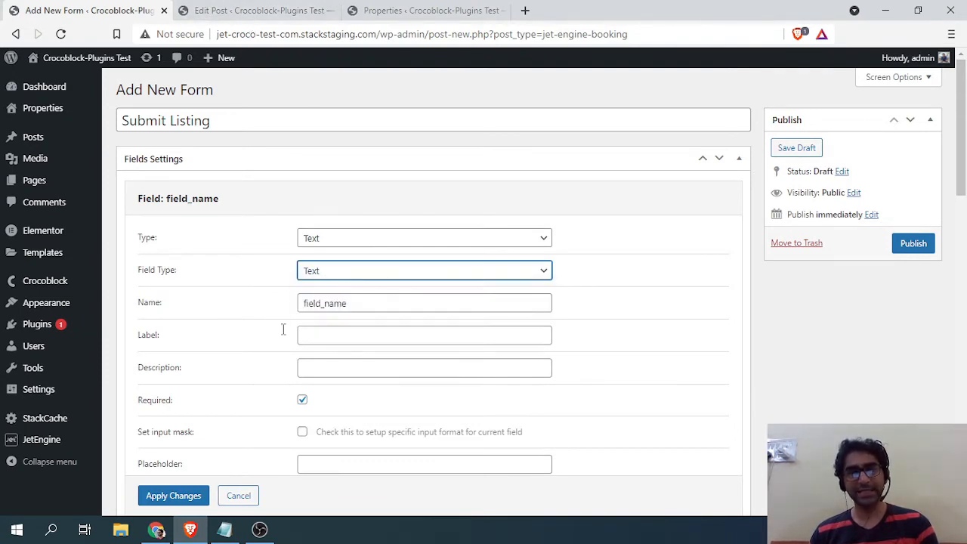
pyautogui.click(250, 11)
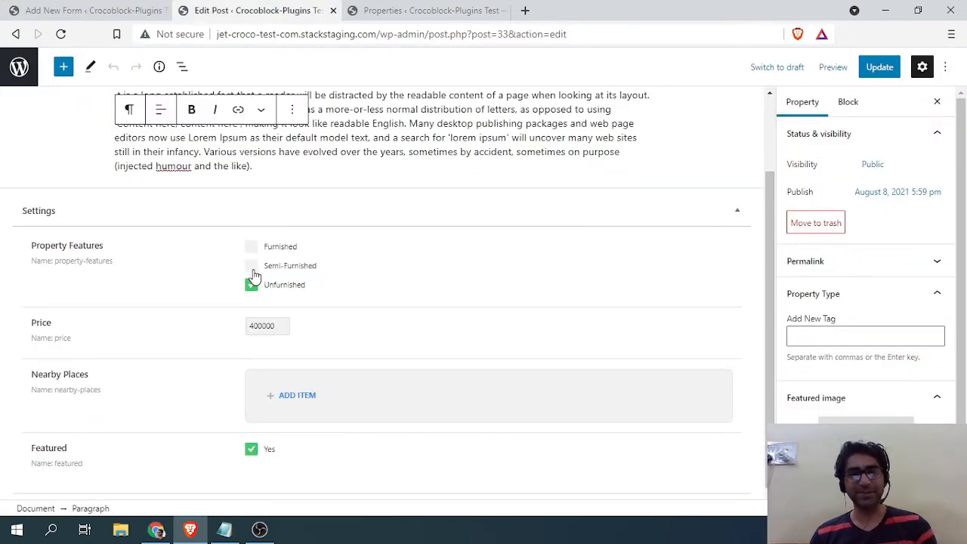
pyautogui.click(89, 13)
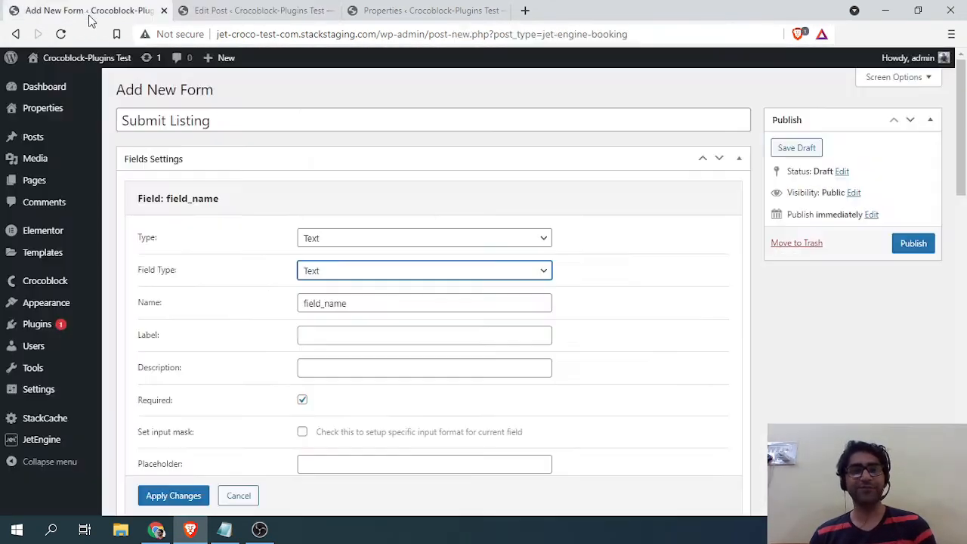
pyautogui.click(376, 278)
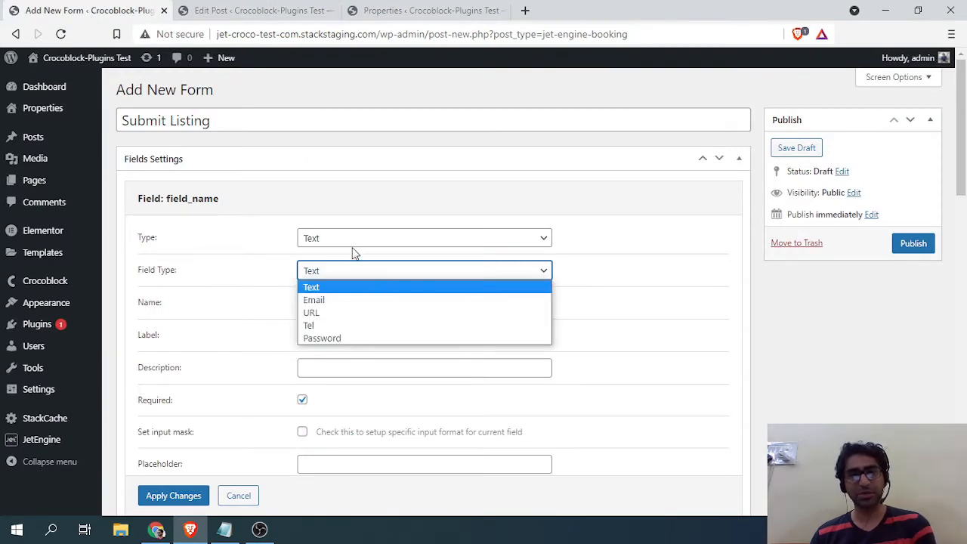
pyautogui.click(355, 246)
pyautogui.click(356, 243)
pyautogui.click(346, 293)
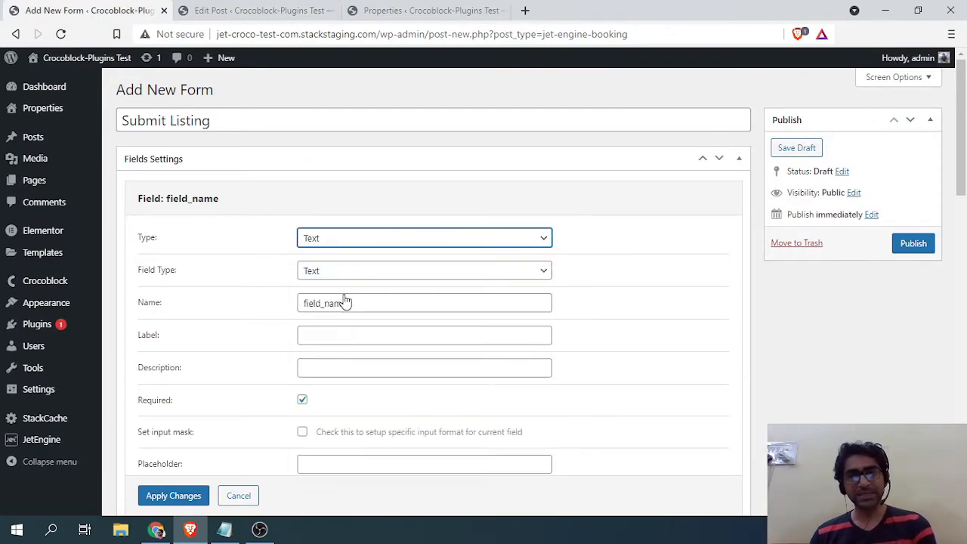
# Set the select field's name to "Property Features".
pyautogui.moveTo(366, 270); pyautogui.dragTo(263, 265)
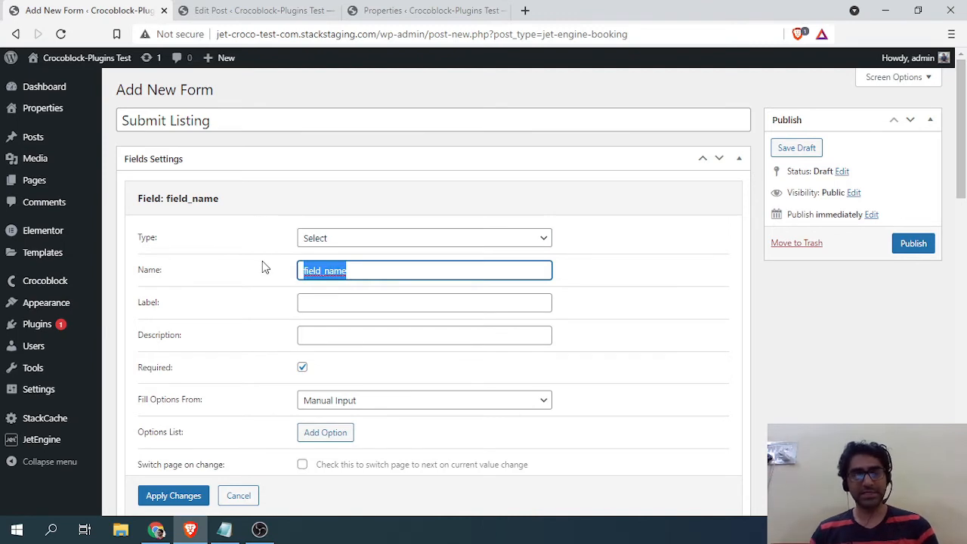
pyautogui.write('Property')
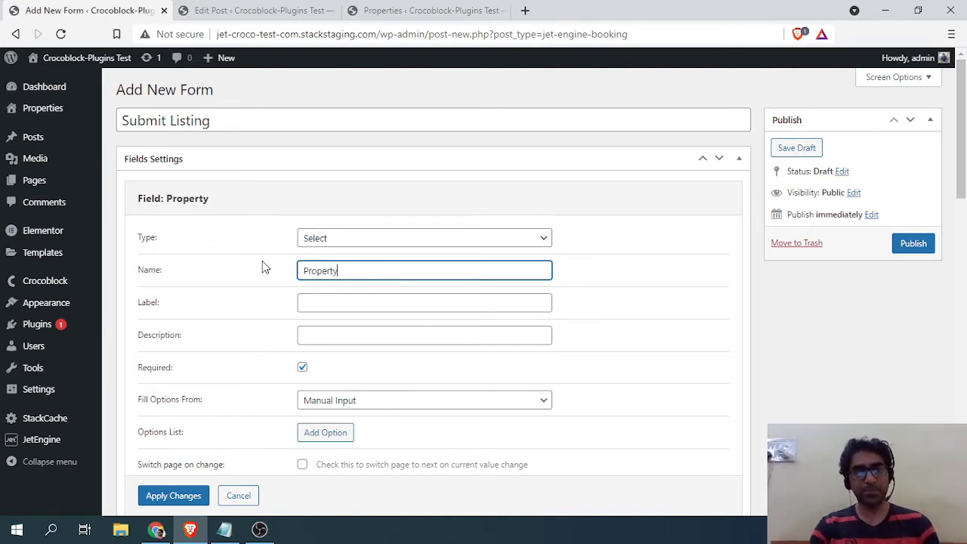
pyautogui.write(' Features')
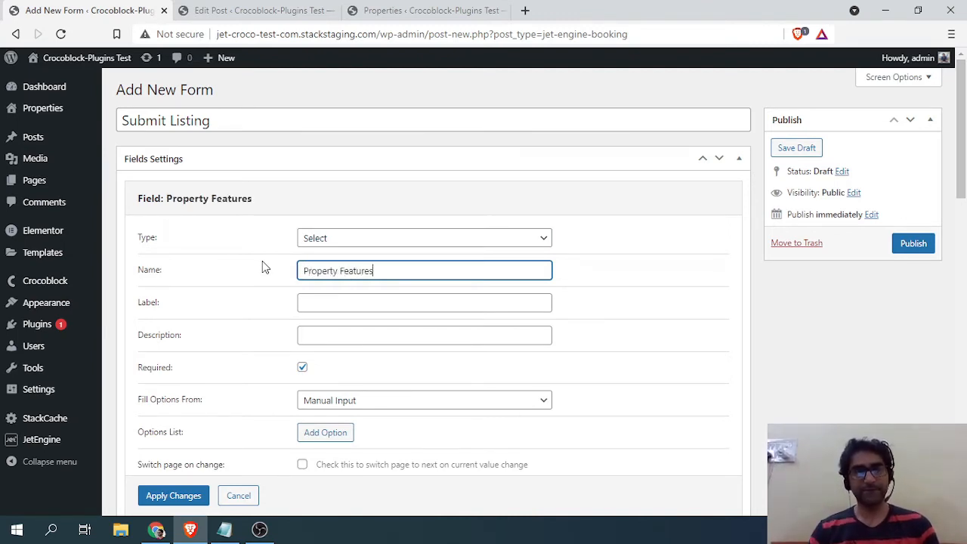
# Copy the select field's name "Property Features" into its label.
pyautogui.press('Tab')
pyautogui.hotkey('shift', 'Tab')
pyautogui.hotkey('ctrl', 'c')
pyautogui.click(330, 305)
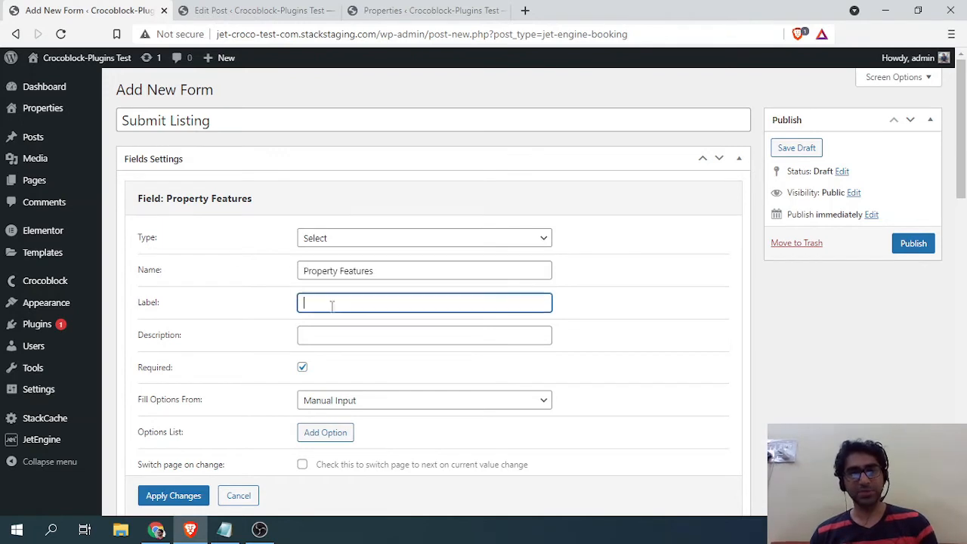
pyautogui.hotkey('ctrl', 'v')
# Keep Manual Input as the source of the Property Features options and add a first blank option.
pyautogui.scroll(-1, 287, 313)
pyautogui.scroll(-1, 280, 291)
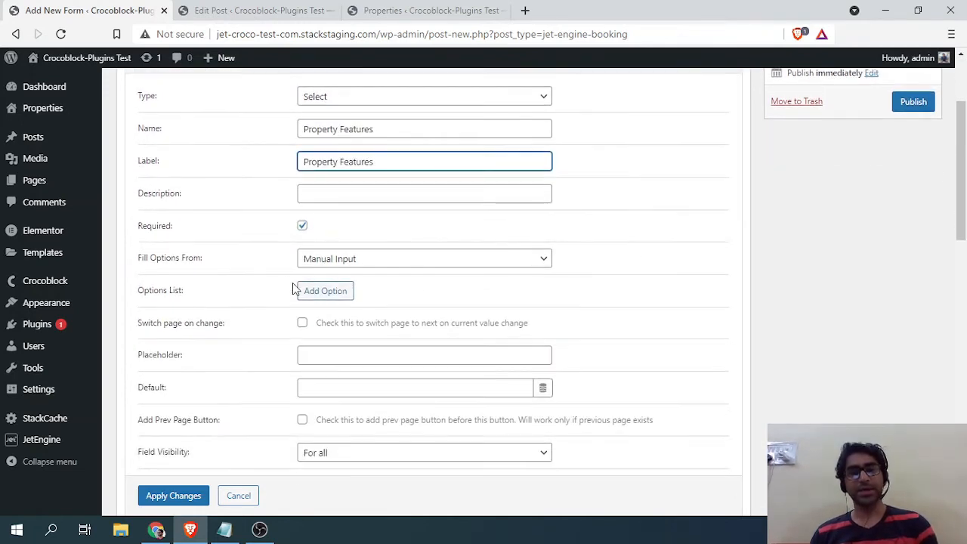
pyautogui.click(357, 264)
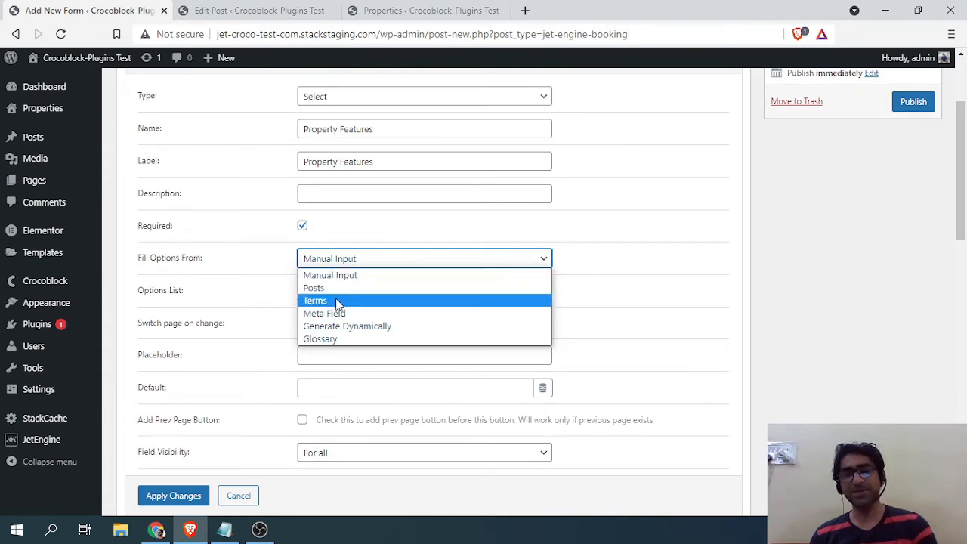
pyautogui.click(352, 261)
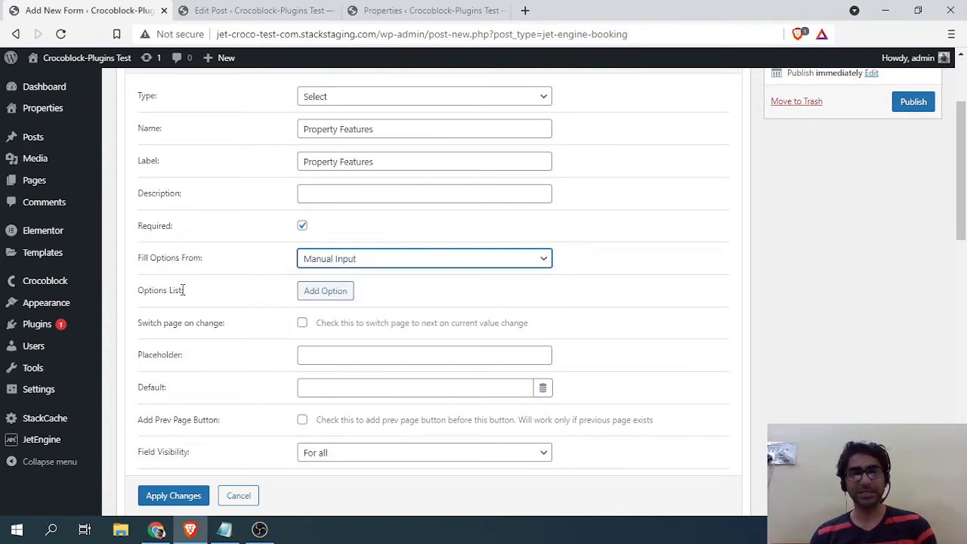
pyautogui.click(341, 296)
pyautogui.click(376, 290)
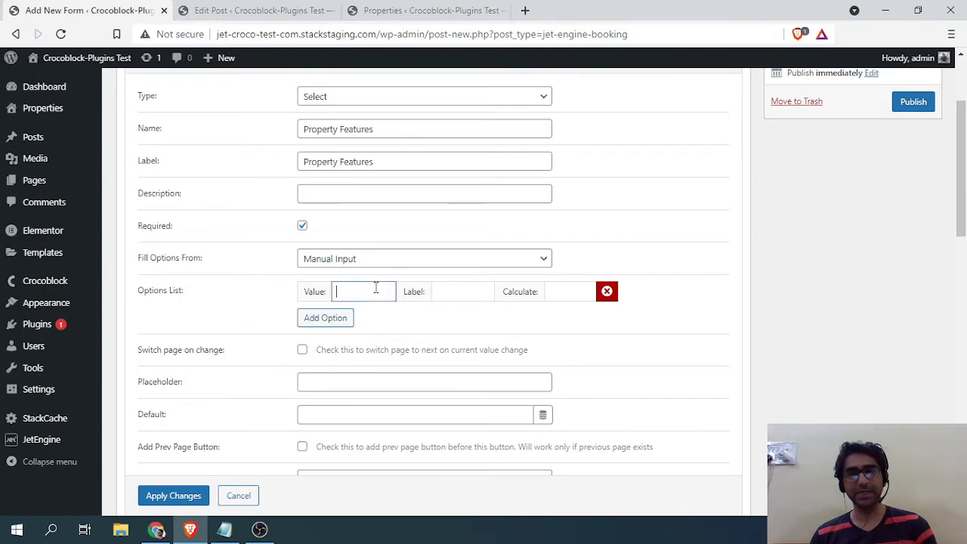
# Check the feature choices in the Idol Towers editor and set the first option's value to "Furnished".
pyautogui.click(346, 9)
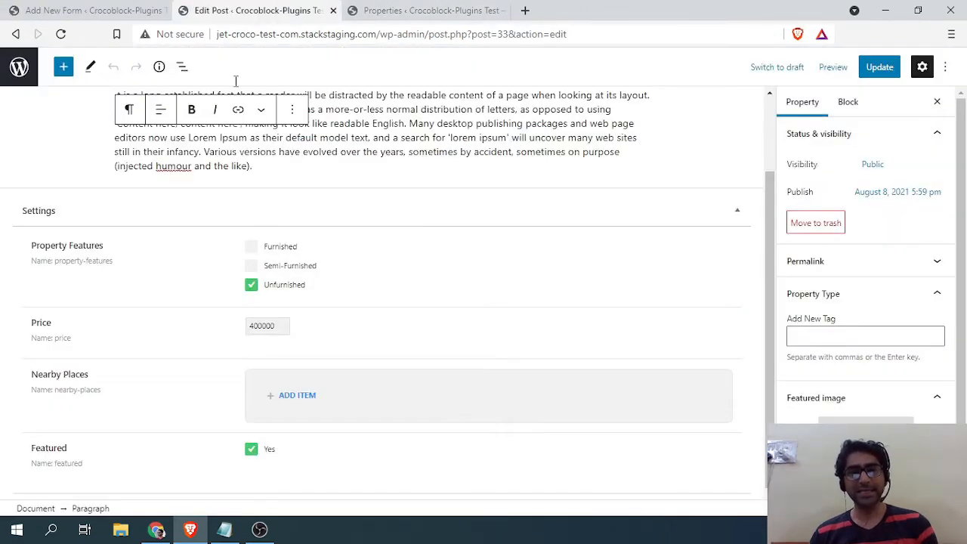
pyautogui.click(125, 10)
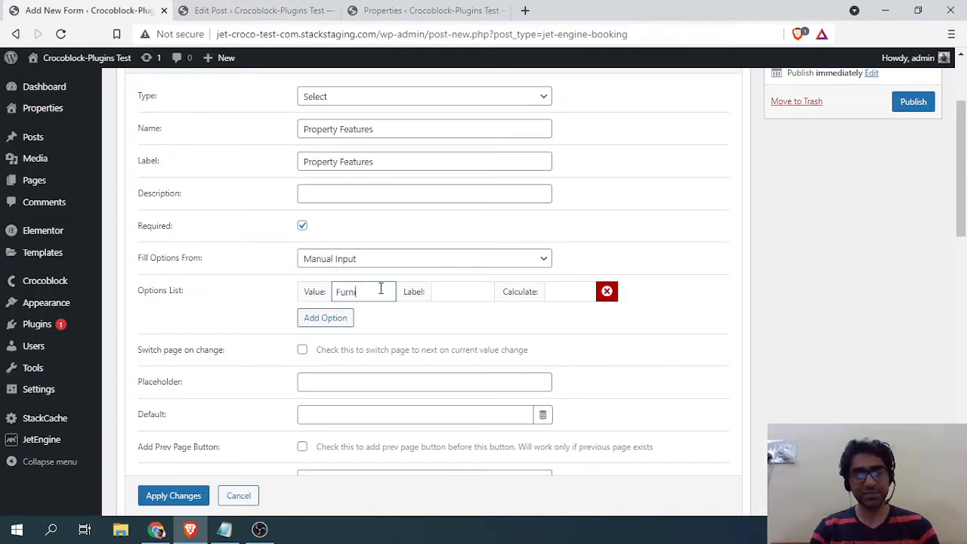
pyautogui.write('Furnished')
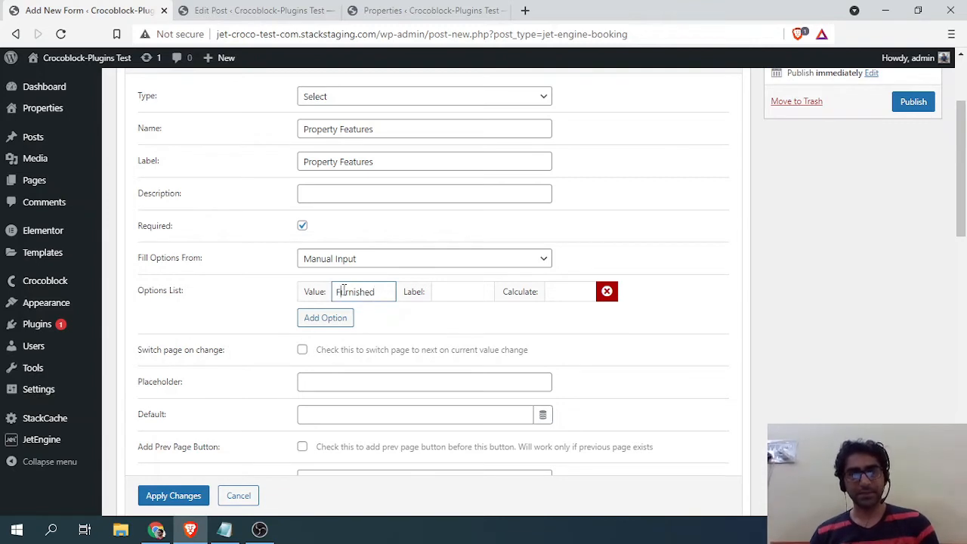
# Copy the first option's value "Furnished" into its label.
pyautogui.moveTo(336, 292); pyautogui.dragTo(446, 283)
pyautogui.hotkey('ctrl', 'c')
pyautogui.click(455, 291)
pyautogui.hotkey('ctrl', 'v')
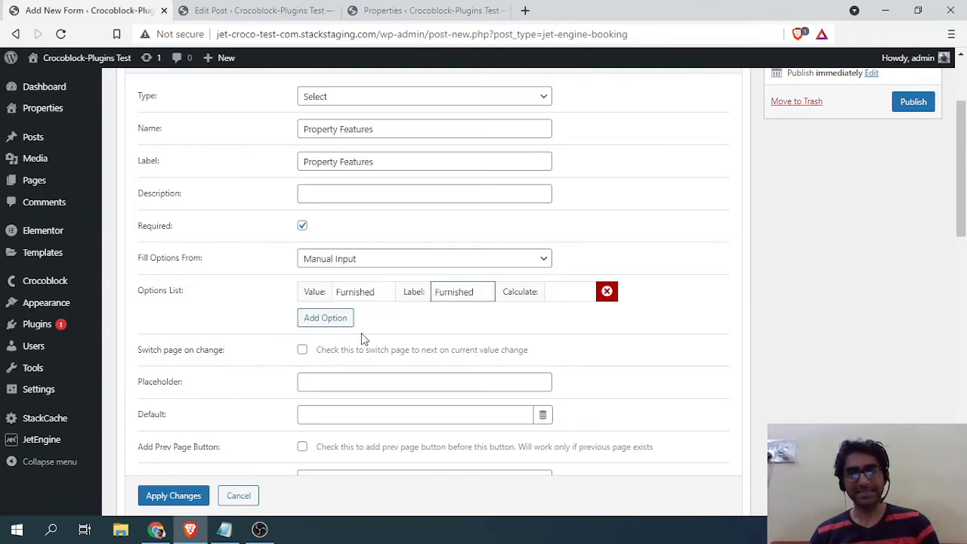
# Add a second Property Features option with "UnFurnished" as both value and label.
pyautogui.click(332, 321)
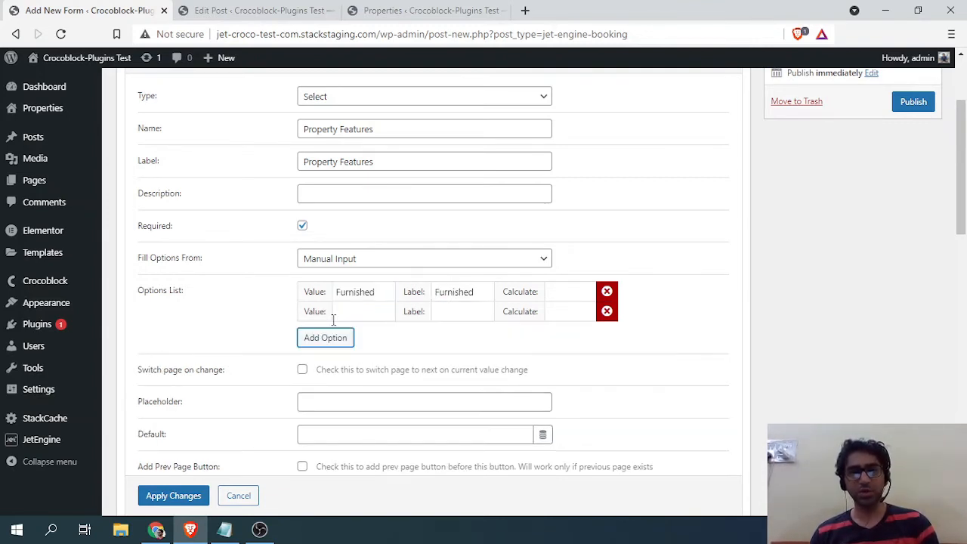
pyautogui.click(365, 309)
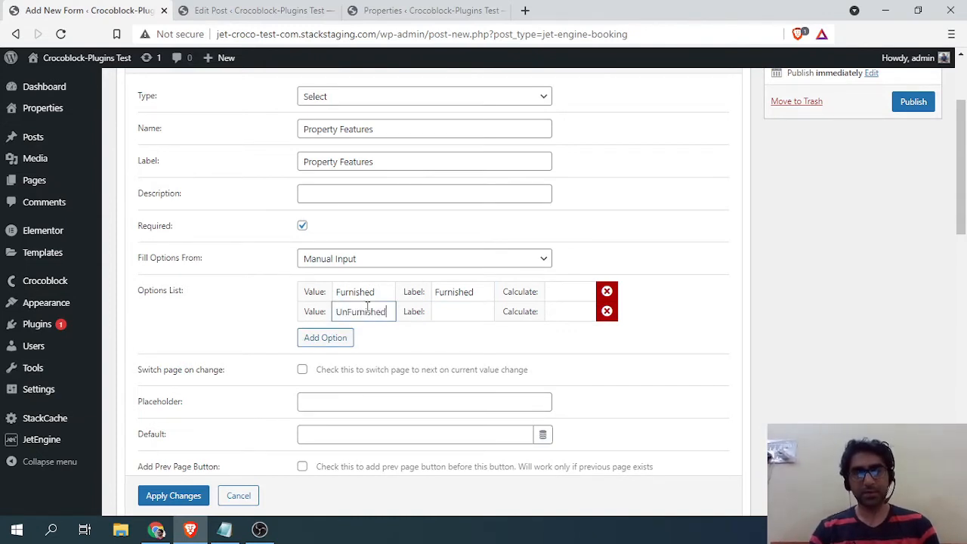
pyautogui.doubleClick(360, 306)
pyautogui.hotkey('ctrl', 'c')
pyautogui.click(457, 312)
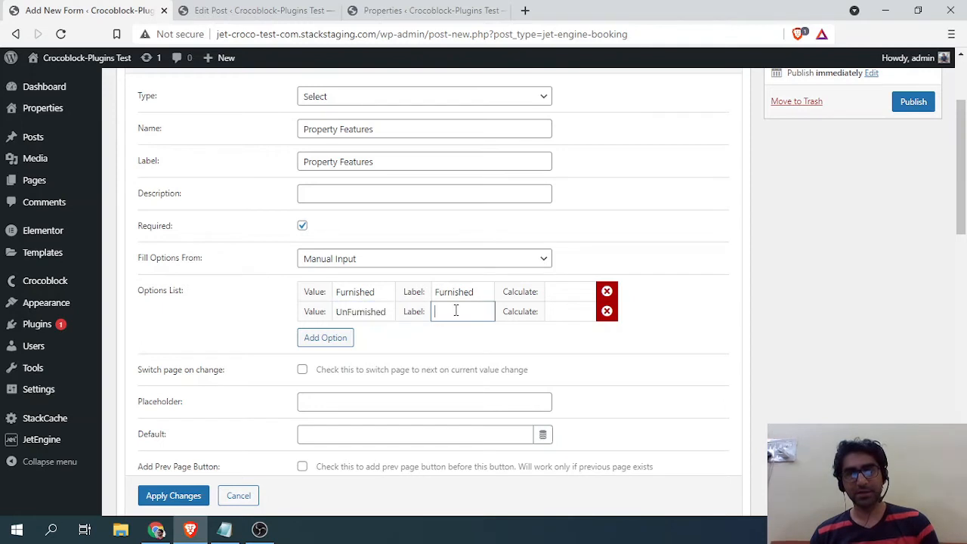
pyautogui.hotkey('ctrl', 'v')
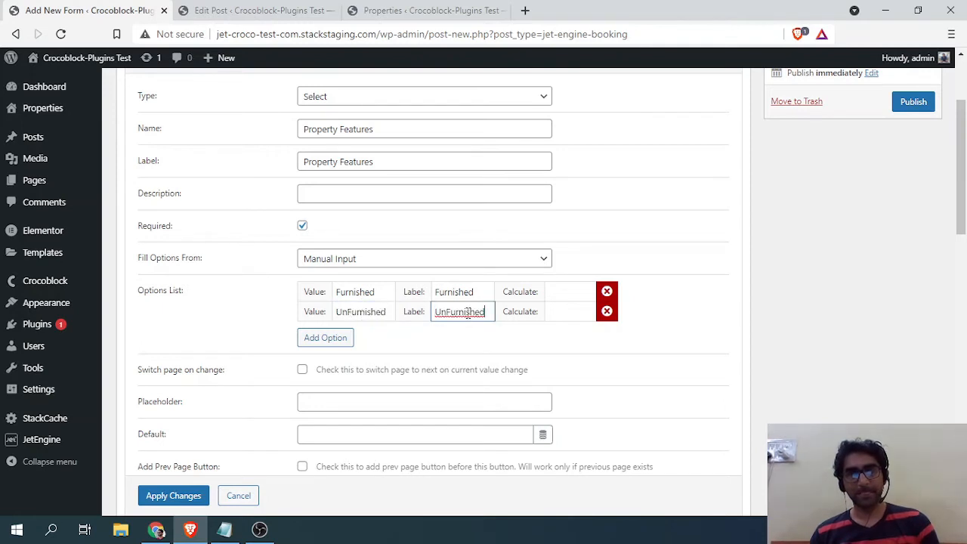
# Add a third Property Features option with the value "Semi-Furnished".
pyautogui.click(339, 337)
pyautogui.click(375, 330)
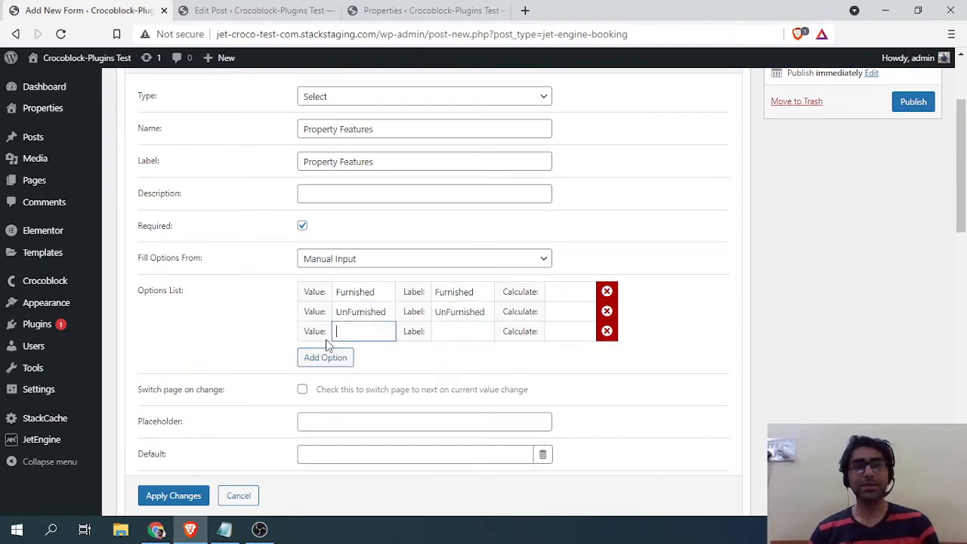
pyautogui.click(206, 7)
pyautogui.click(15, 8)
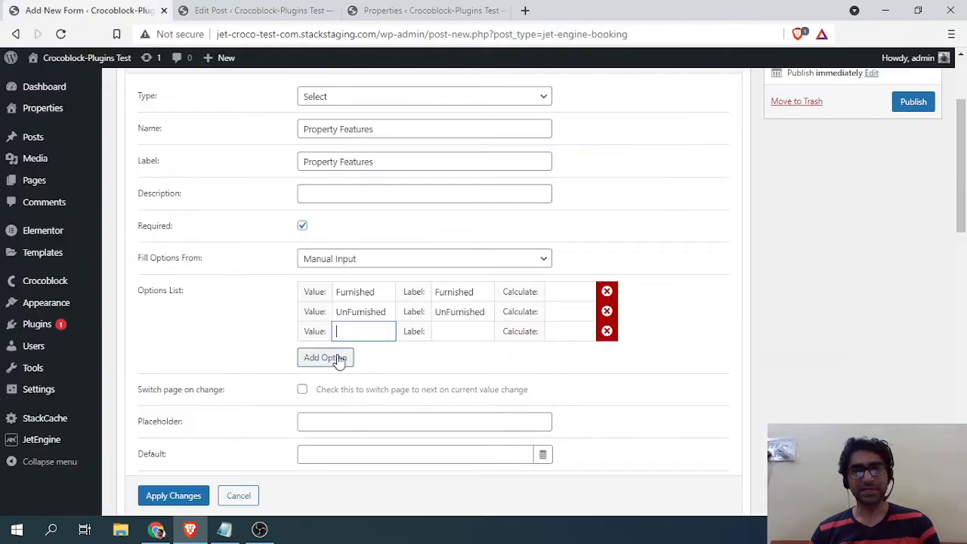
pyautogui.write('Semi-')
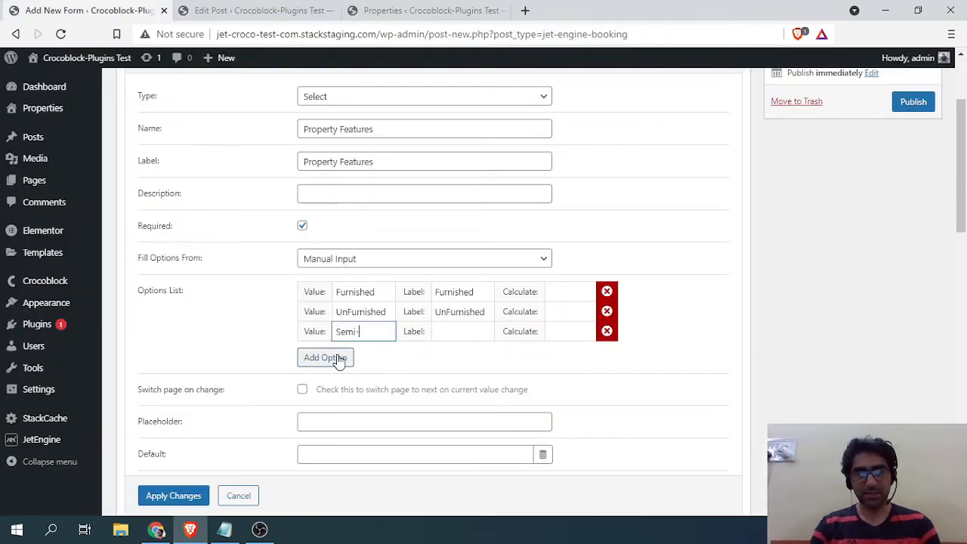
pyautogui.write('Furnished')
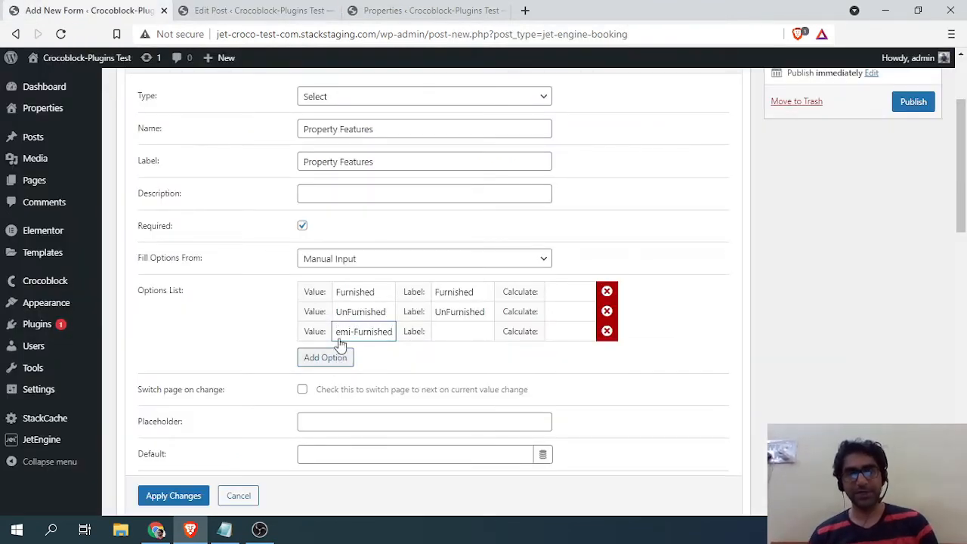
# Copy the third option's value "Semi-Furnished" into its label and apply the changes to the Property Features field.
pyautogui.tripleClick(371, 334)
pyautogui.hotkey('ctrl', 'c')
pyautogui.click(462, 332)
pyautogui.hotkey('ctrl', 'v')
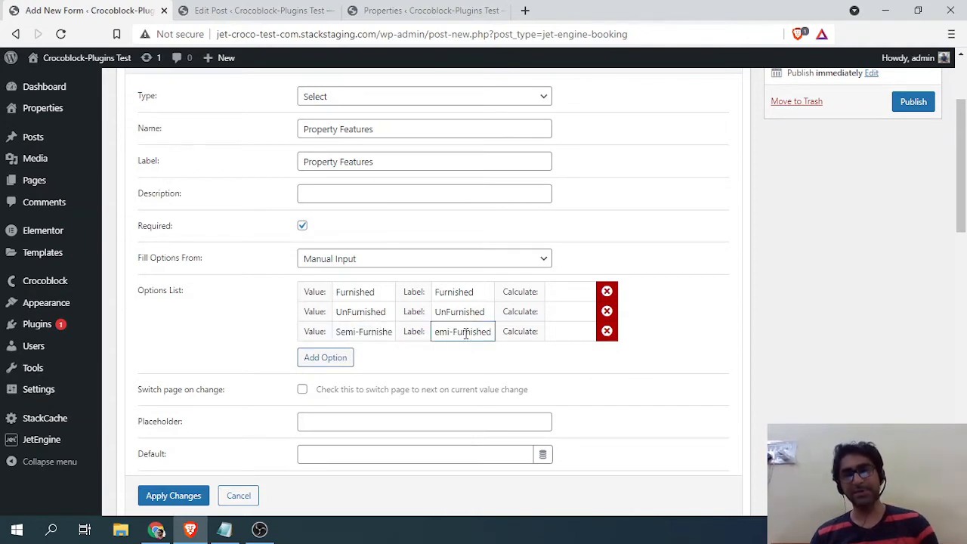
pyautogui.click(398, 364)
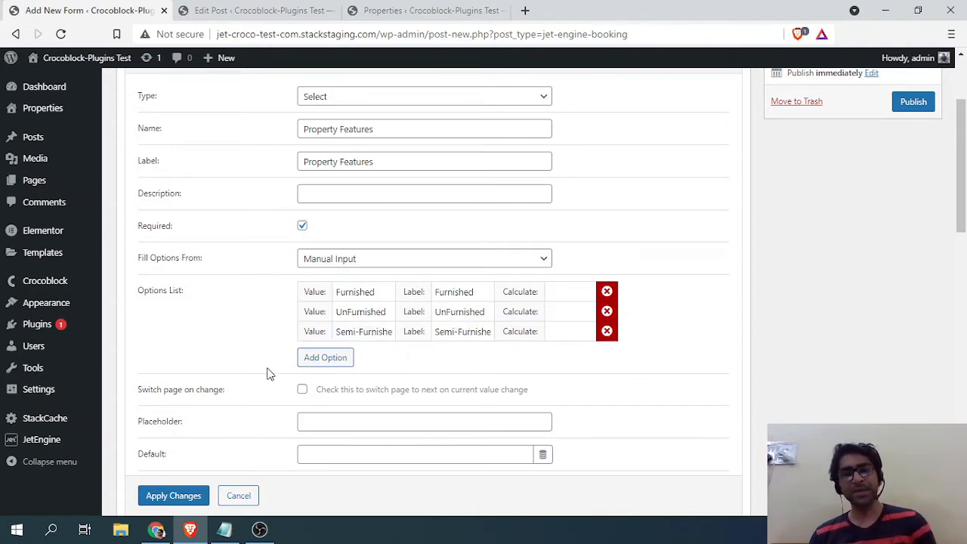
pyautogui.click(193, 499)
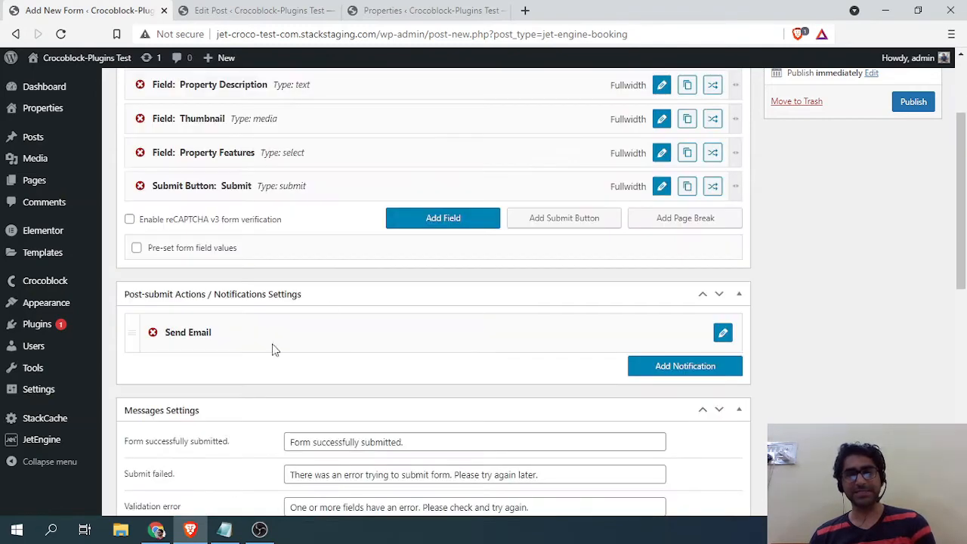
# Check the remaining settings in the property post editor, and add a new form field between Property Features and the Submit button.
pyautogui.scroll(2, 420, 274)
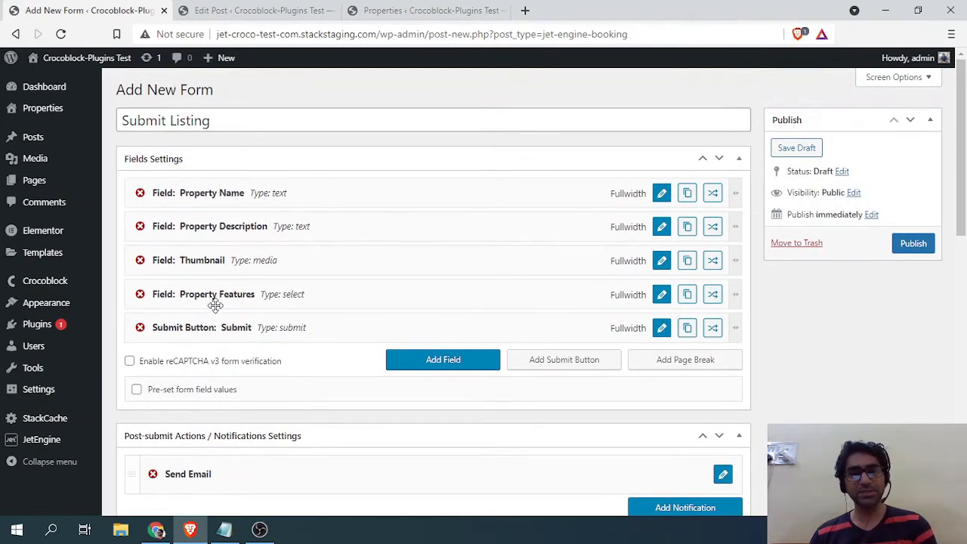
pyautogui.click(217, 9)
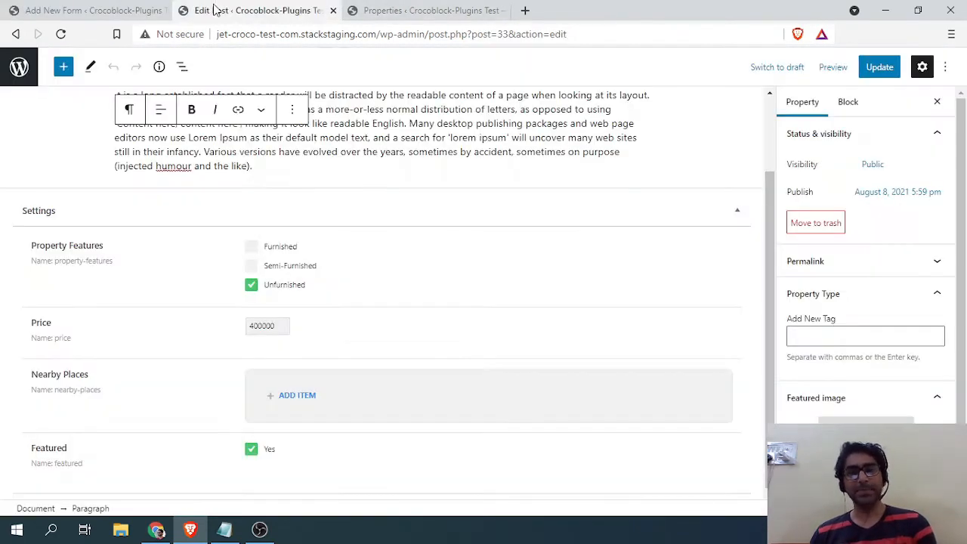
pyautogui.click(91, 10)
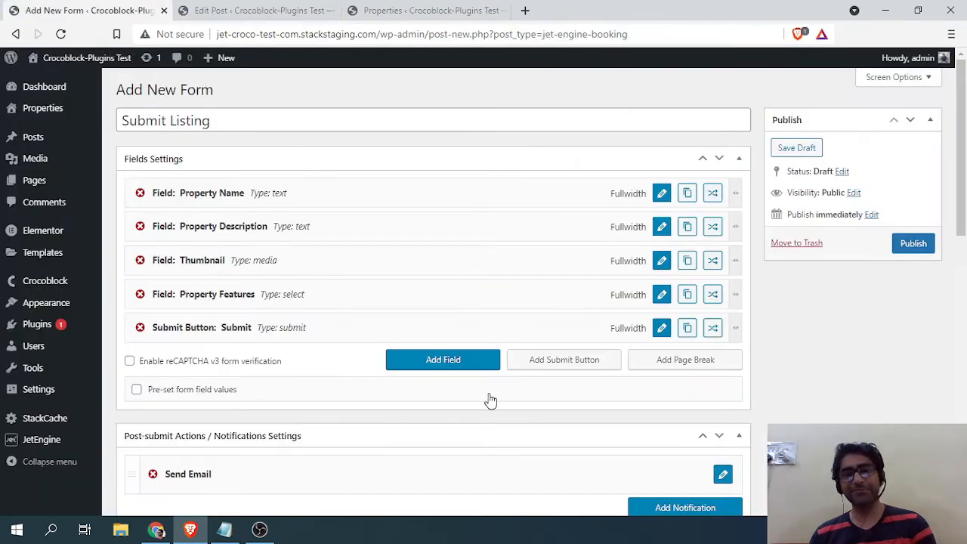
pyautogui.click(453, 361)
pyautogui.moveTo(274, 368); pyautogui.dragTo(312, 336)
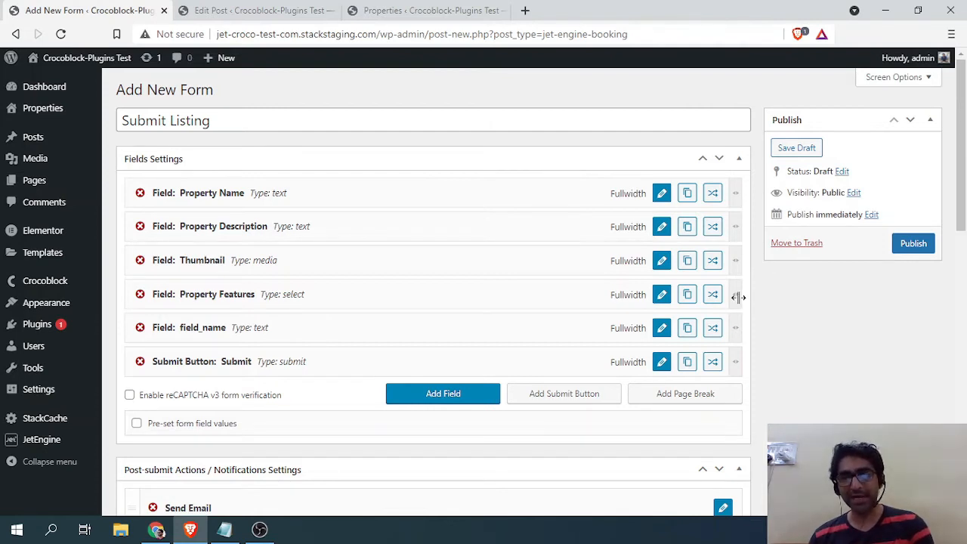
# Resize Property Features and the new field to 1/2 width each and place them side by side in one row.
pyautogui.moveTo(738, 297); pyautogui.dragTo(425, 302)
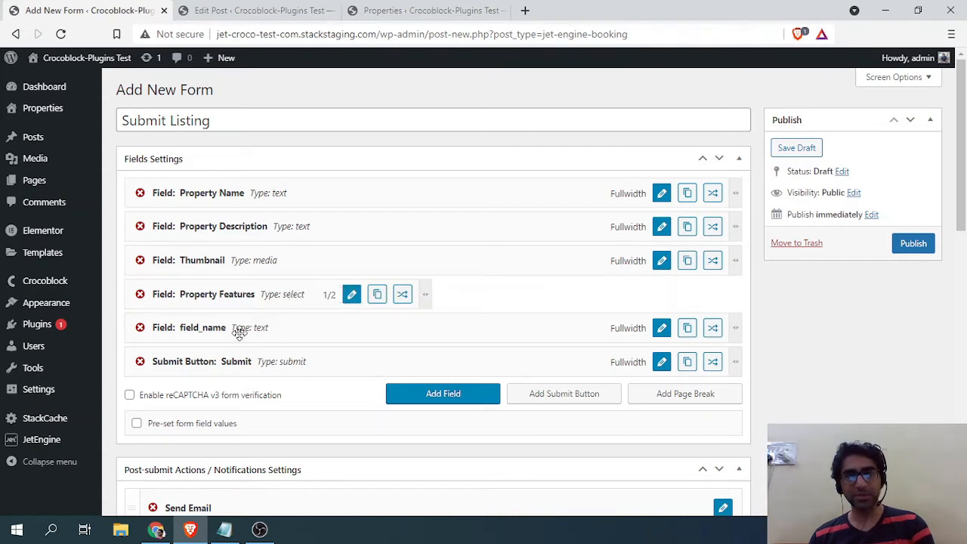
pyautogui.moveTo(732, 331); pyautogui.dragTo(424, 308)
pyautogui.moveTo(275, 328); pyautogui.dragTo(498, 322)
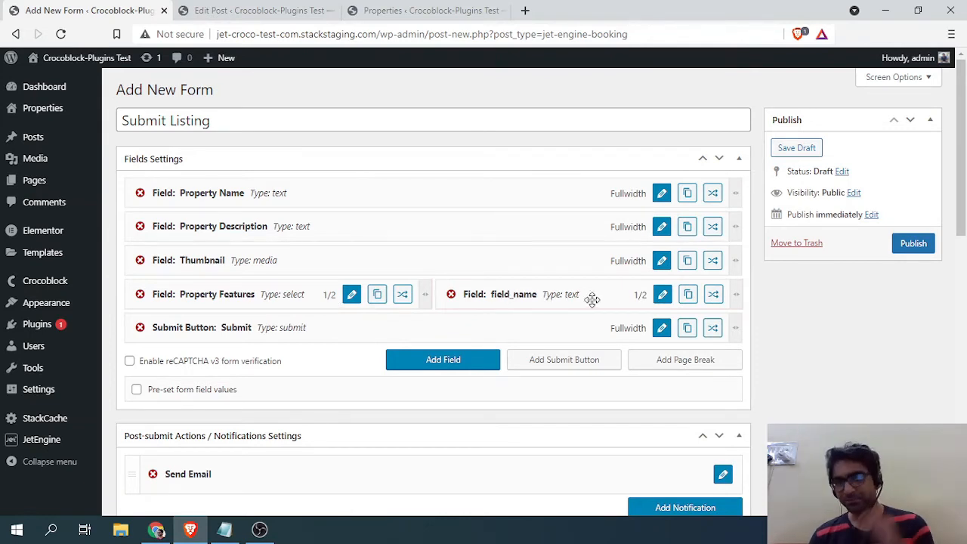
# Make the new half-width field a Number field and name it "Property Price".
pyautogui.click(663, 295)
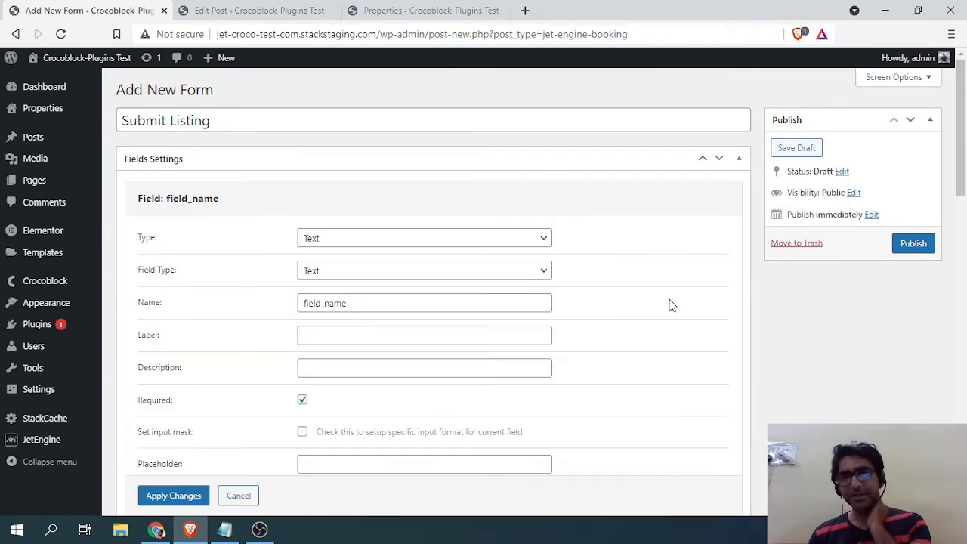
pyautogui.click(360, 240)
pyautogui.click(332, 329)
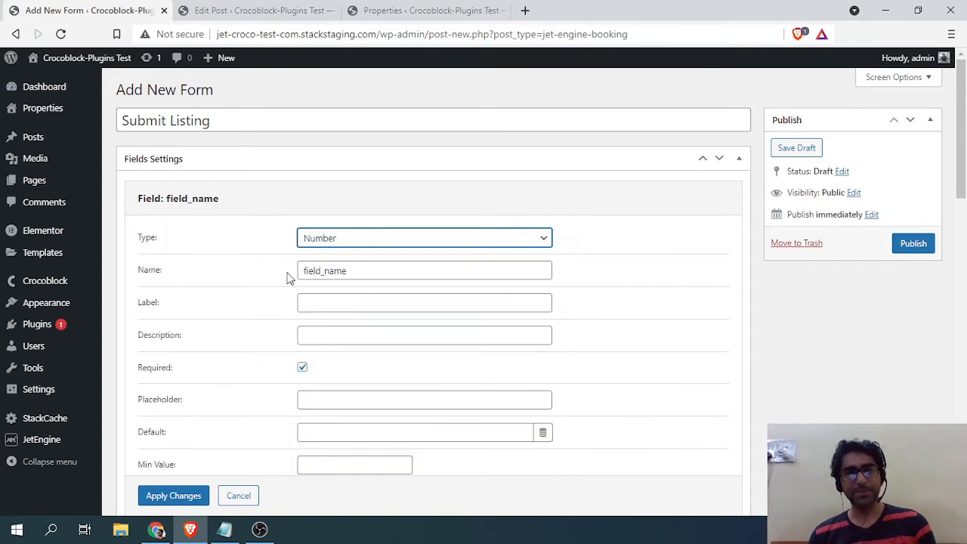
pyautogui.moveTo(373, 271); pyautogui.dragTo(270, 267)
pyautogui.write('Pro')
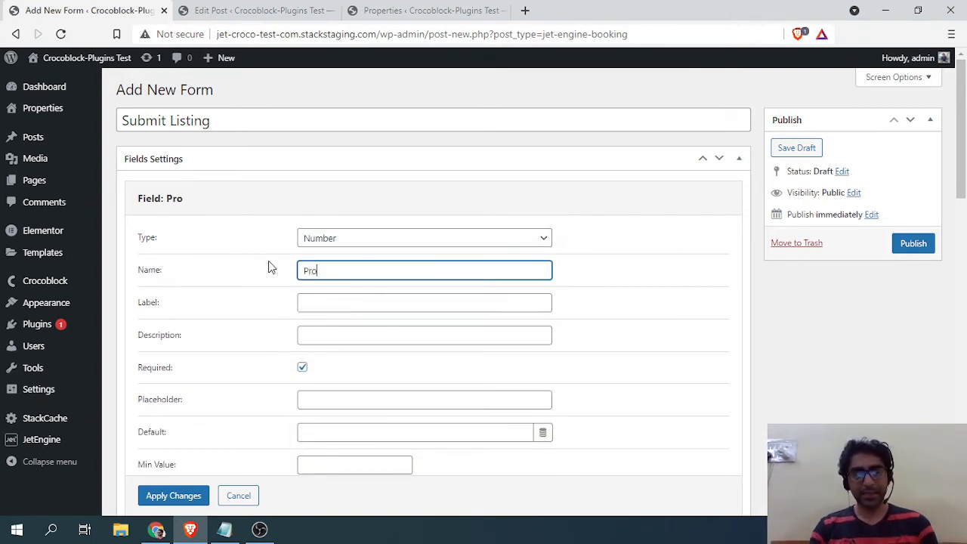
pyautogui.write('perty Price')
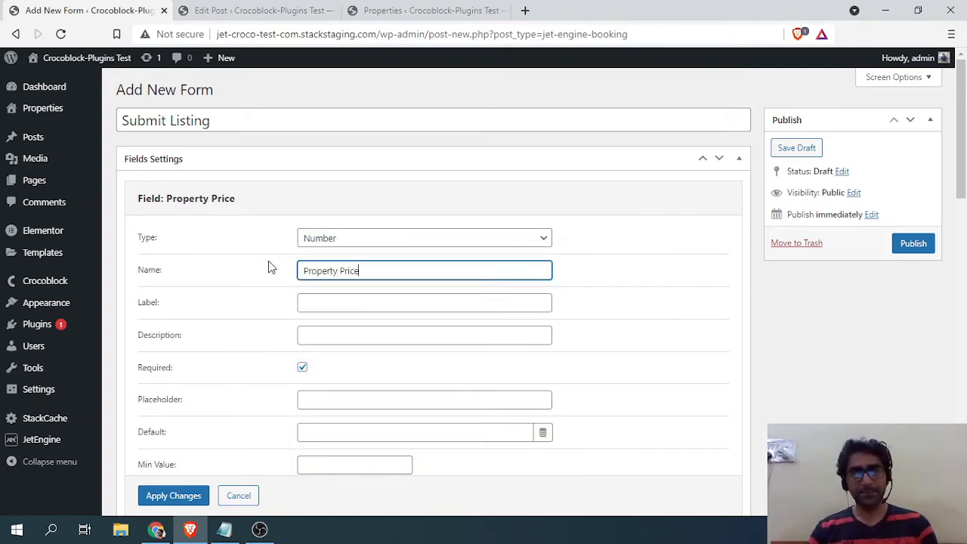
# Copy the name "Property Price" into the number field's label and apply the field changes.
pyautogui.press('Tab')
pyautogui.hotkey('shift', 'Tab')
pyautogui.hotkey('ctrl', 'c')
pyautogui.press('Tab')
pyautogui.hotkey('ctrl', 'v')
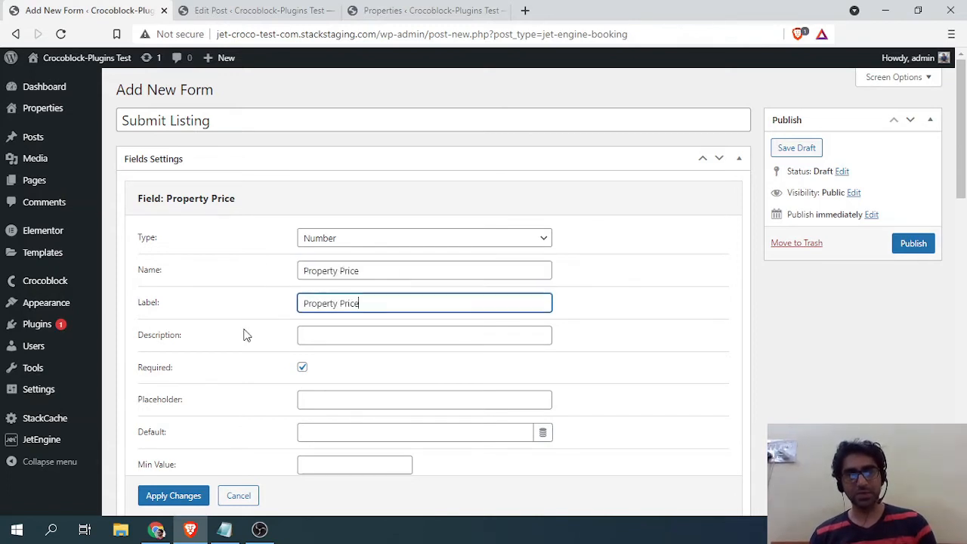
pyautogui.scroll(-3, 257, 332)
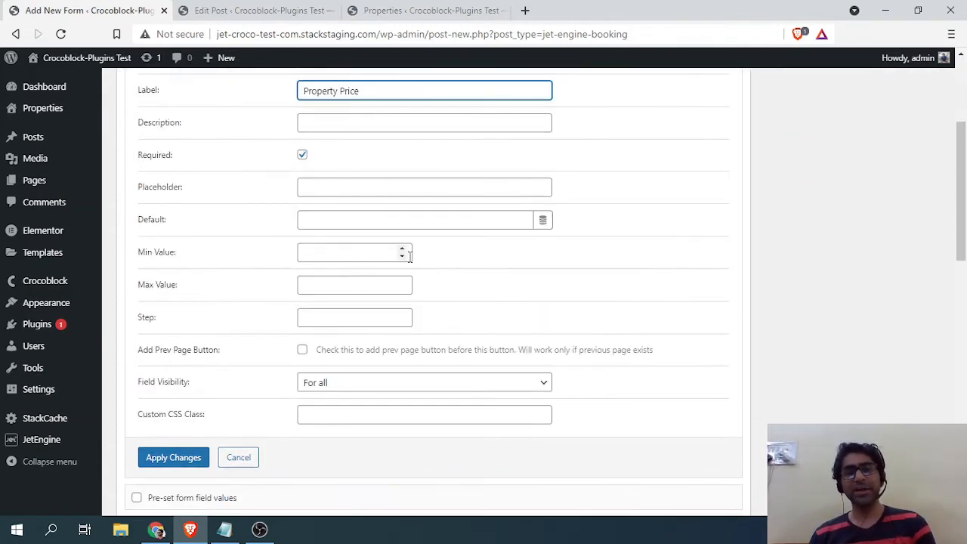
pyautogui.scroll(-1, 272, 358)
pyautogui.click(173, 389)
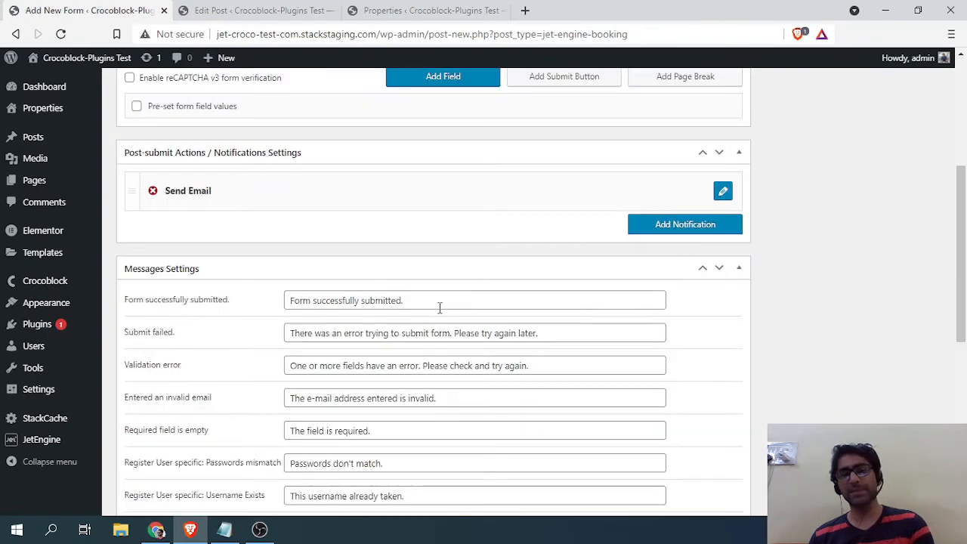
# Add another form field and place it directly above the Submit button.
pyautogui.scroll(-2, 386, 233)
pyautogui.scroll(6, 351, 234)
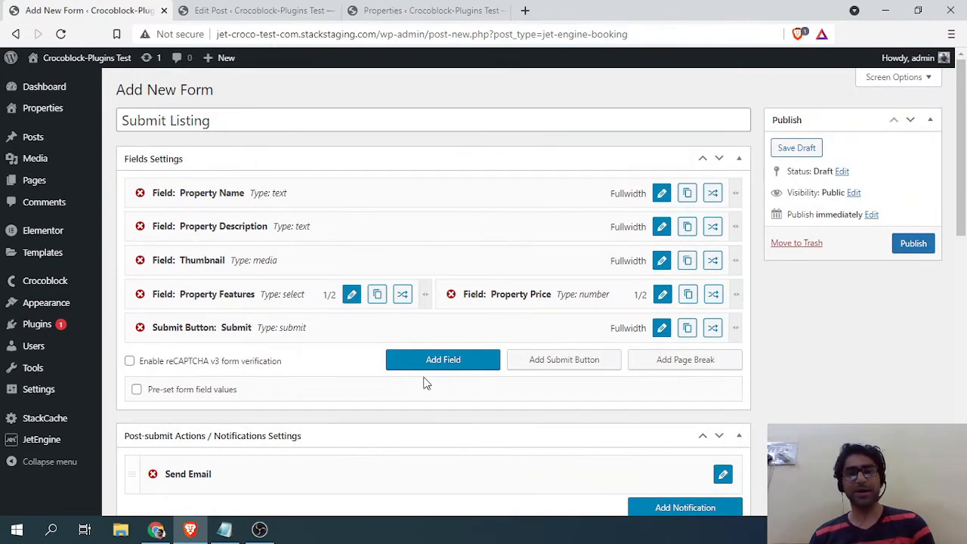
pyautogui.click(434, 364)
pyautogui.moveTo(382, 361)
pyautogui.mouseDown()
pyautogui.moveTo(335, 341)
pyautogui.moveTo(335, 328)
pyautogui.mouseUp()
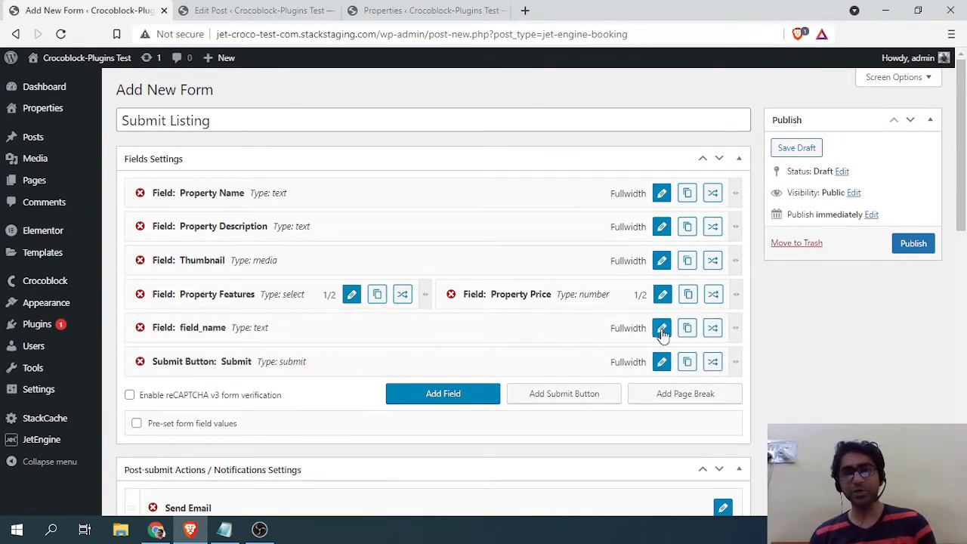
# Make the newly added field a Select field and name it "Property Type".
pyautogui.click(662, 330)
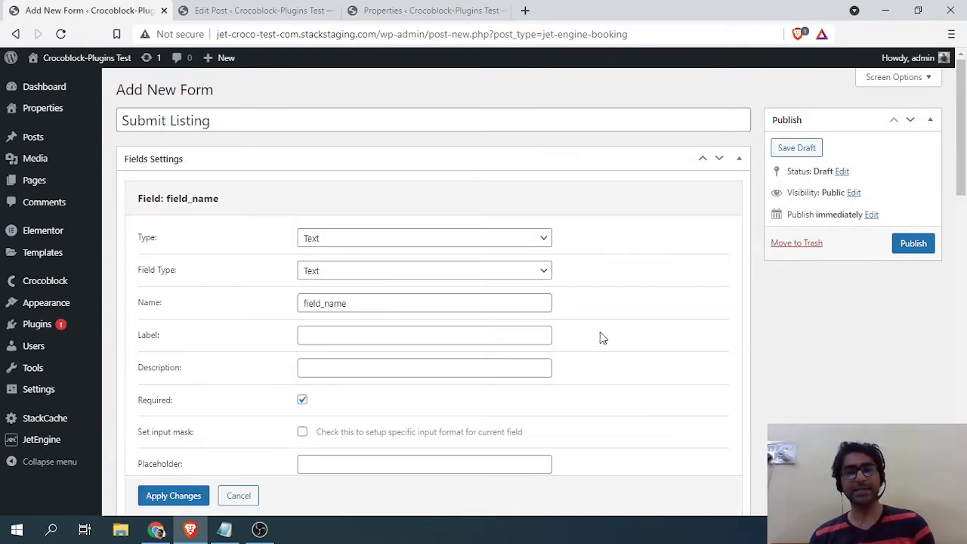
pyautogui.click(359, 240)
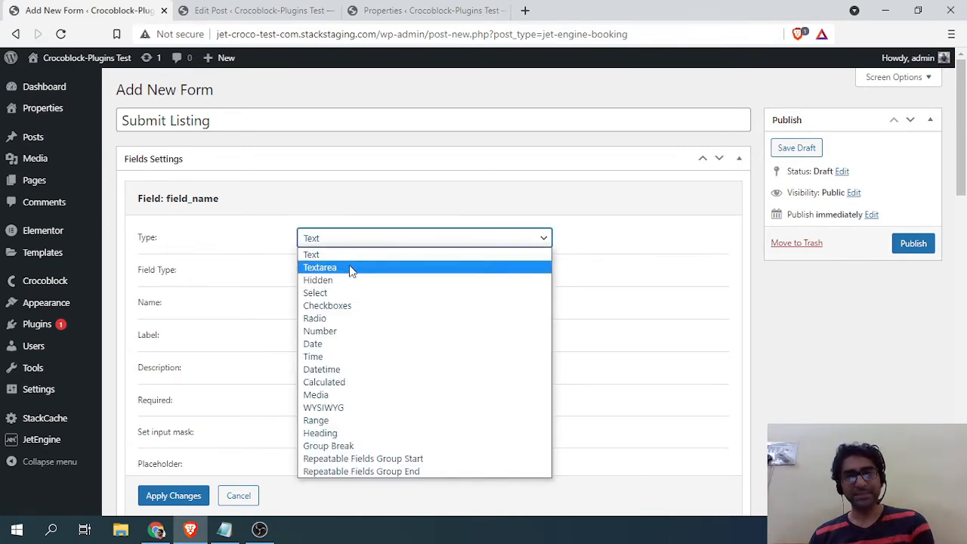
pyautogui.click(350, 268)
pyautogui.moveTo(376, 270); pyautogui.dragTo(213, 281)
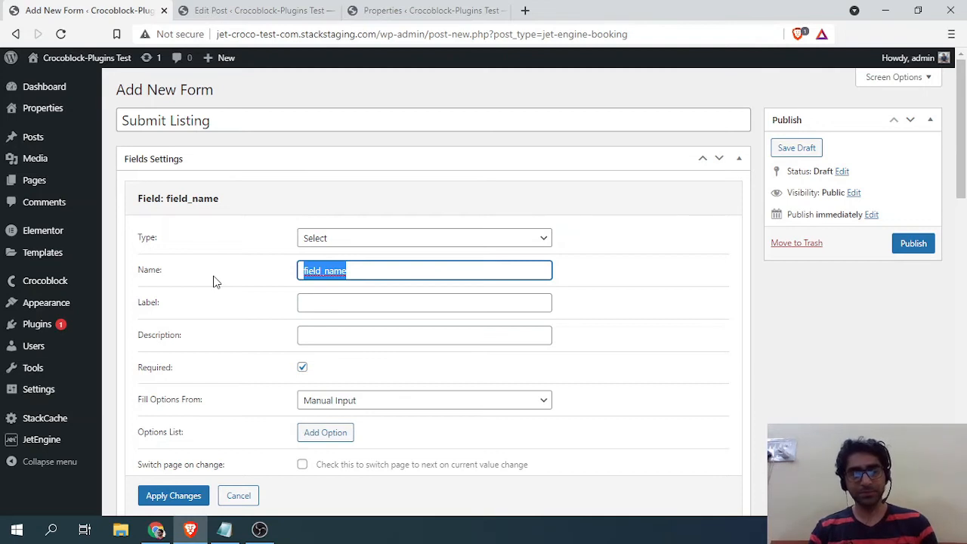
pyautogui.write('Property Type')
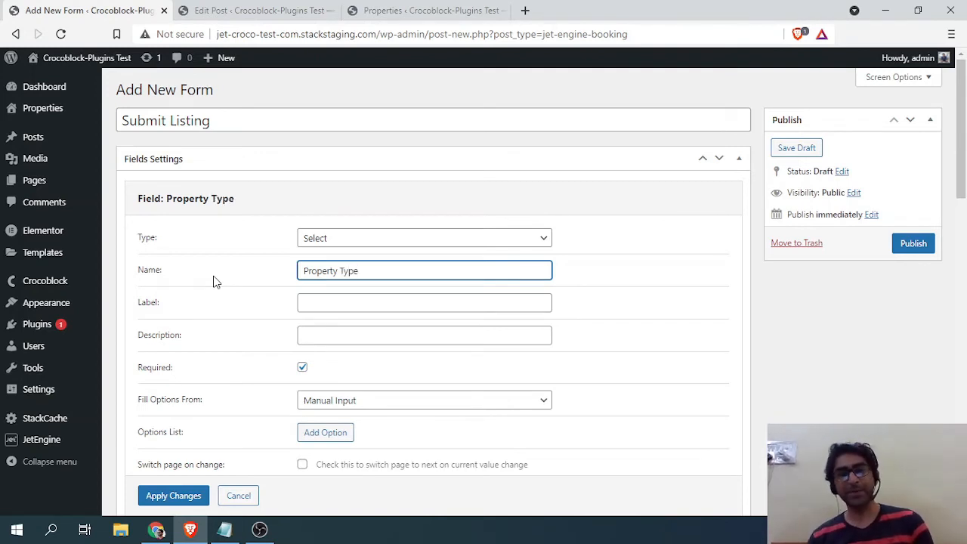
# Copy the select field's name "Property Type" into its label.
pyautogui.scroll(-1, 227, 280)
pyautogui.moveTo(363, 200); pyautogui.dragTo(300, 199)
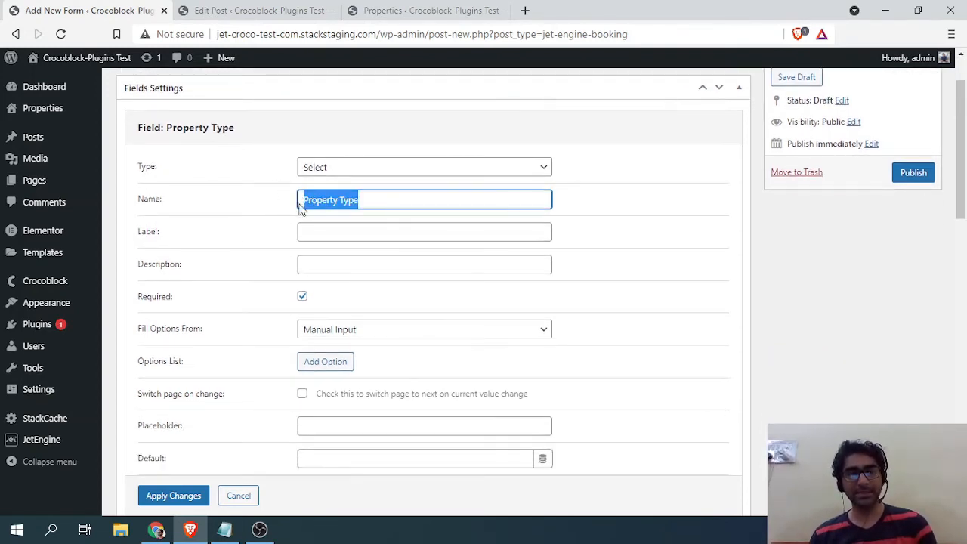
pyautogui.click(338, 229)
pyautogui.hotkey('ctrl', 'v')
# Fill the Property Type select field's options from Terms of the Property Type taxonomy and apply the field changes.
pyautogui.scroll(-1, 319, 272)
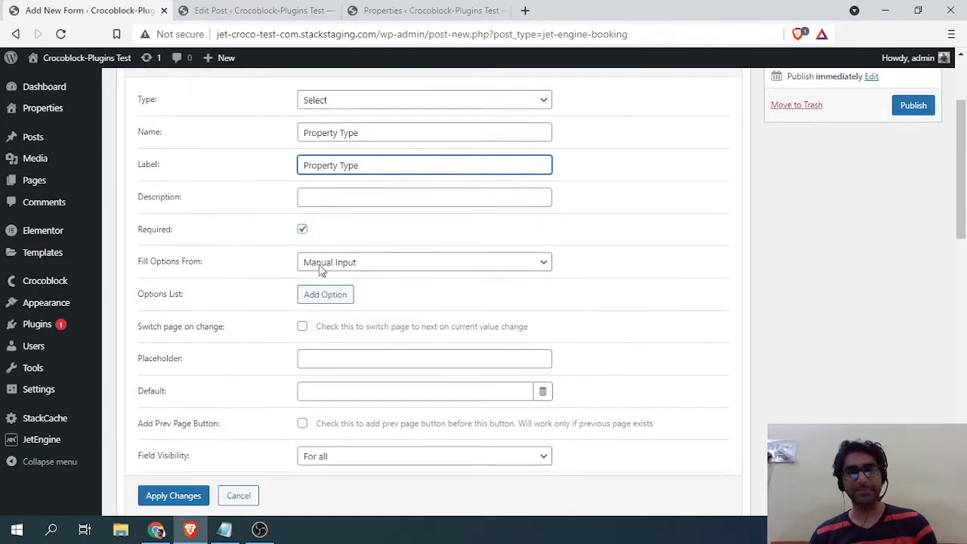
pyautogui.scroll(-1, 300, 234)
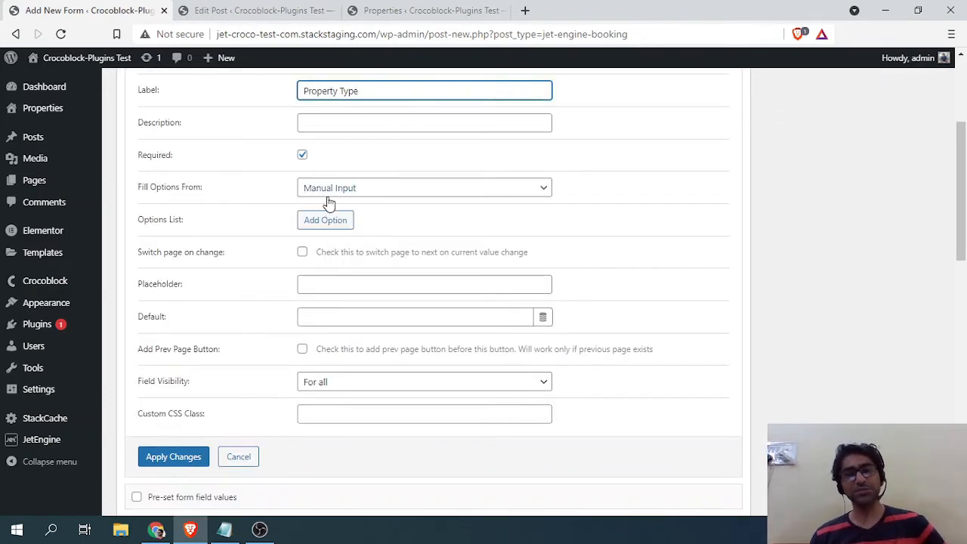
pyautogui.click(395, 198)
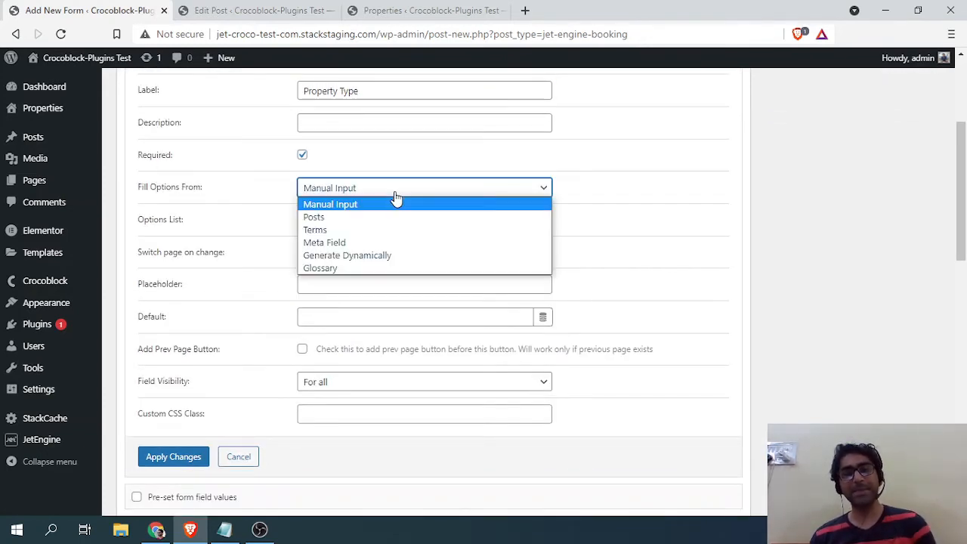
pyautogui.click(334, 229)
pyautogui.click(332, 222)
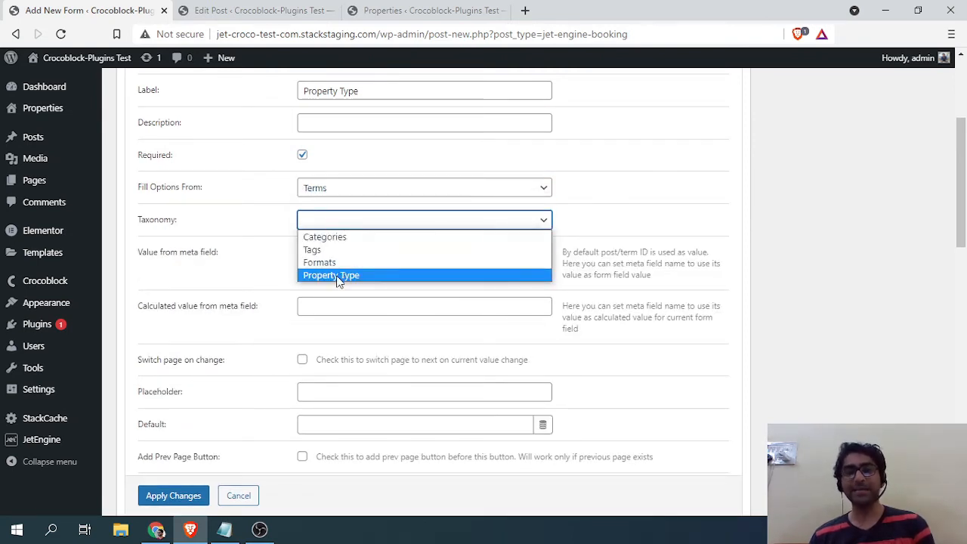
pyautogui.click(332, 277)
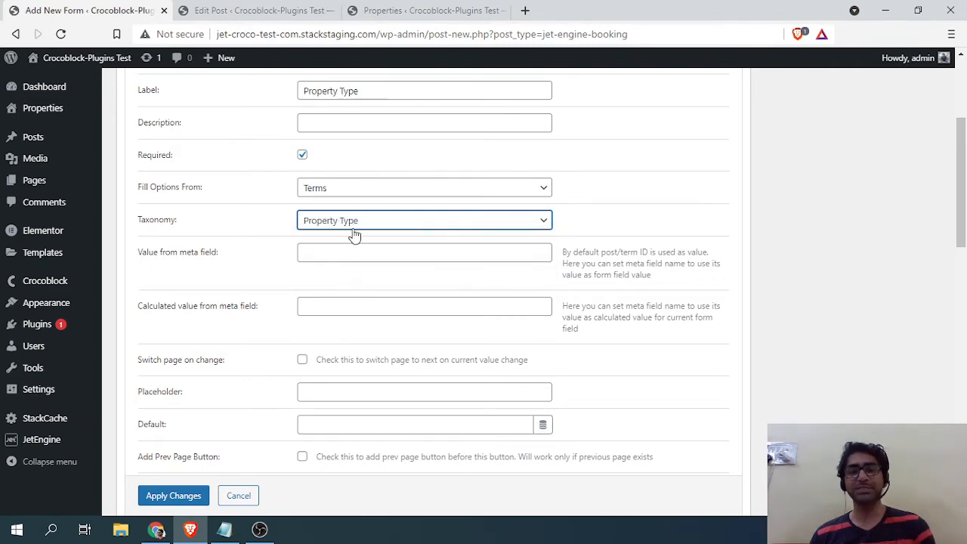
pyautogui.scroll(-1, 317, 219)
pyautogui.scroll(-3, 298, 244)
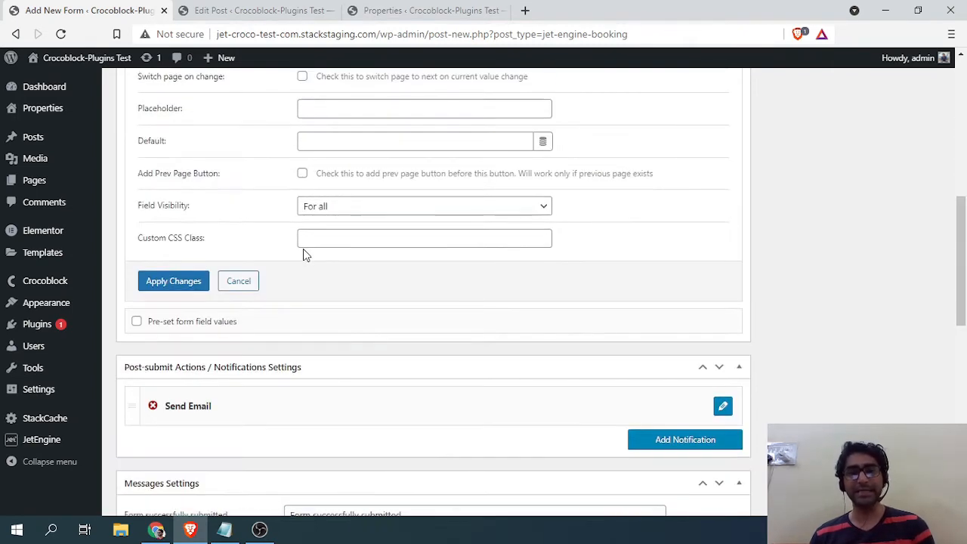
pyautogui.click(172, 291)
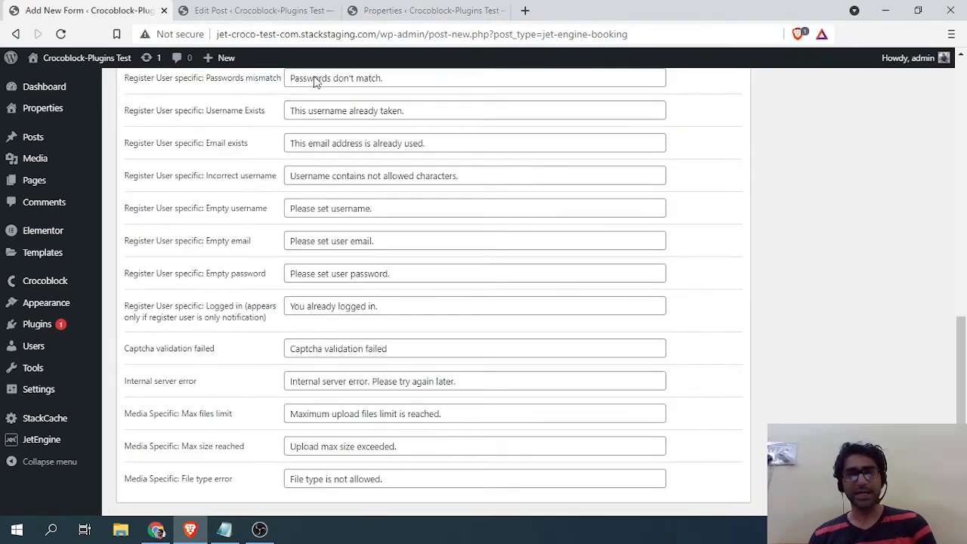
# Publish the Submit Listing form and review the existing property post's fields in its editor.
pyautogui.scroll(7, 319, 248)
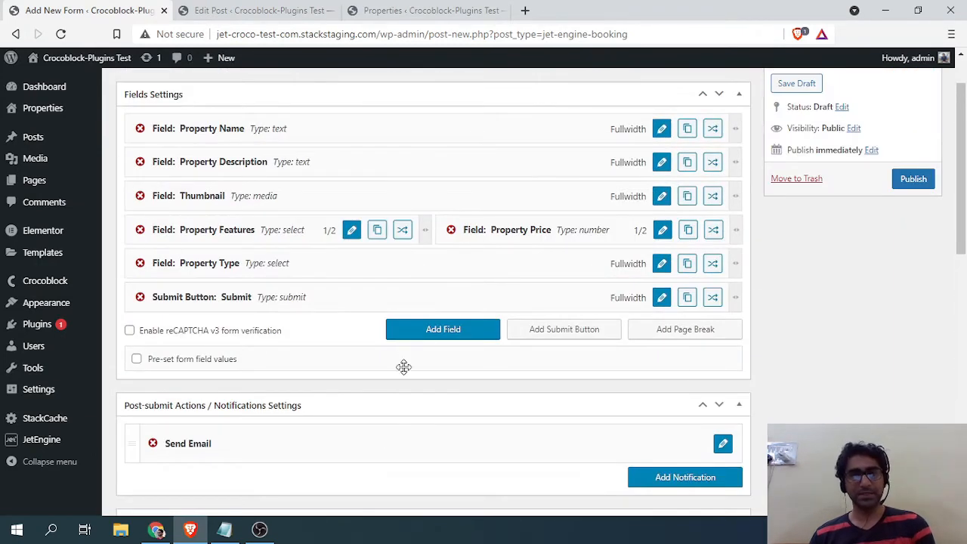
pyautogui.scroll(2, 404, 367)
pyautogui.click(913, 243)
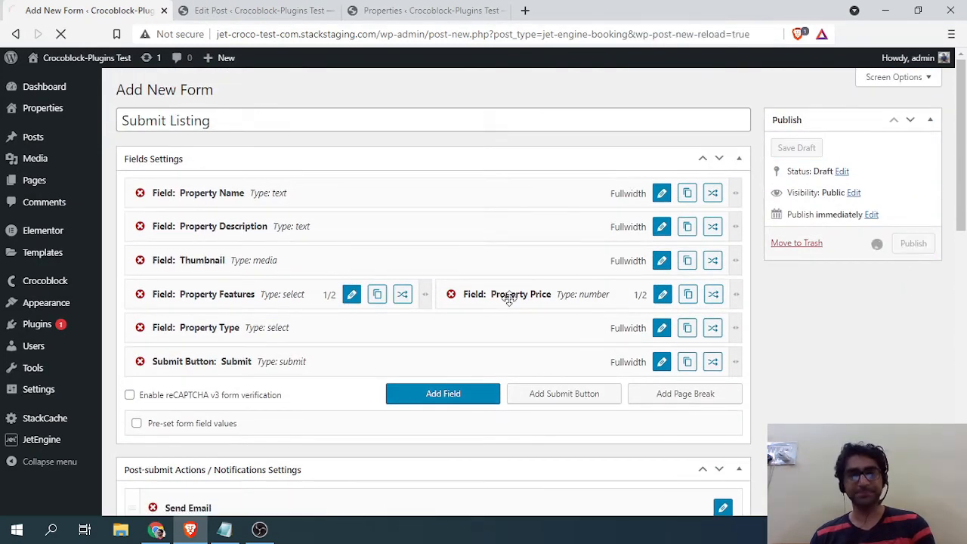
pyautogui.click(253, 10)
pyautogui.click(408, 10)
pyautogui.click(241, 9)
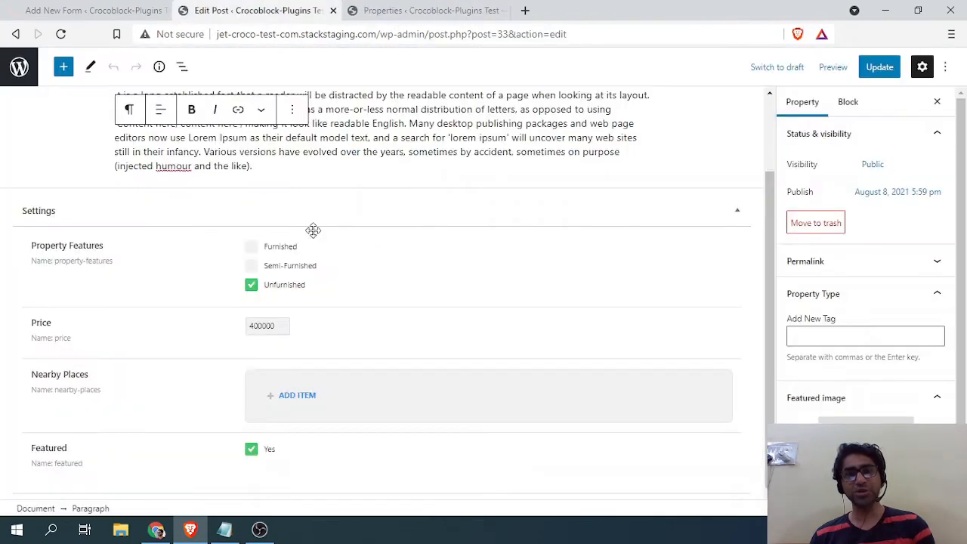
pyautogui.scroll(2, 309, 336)
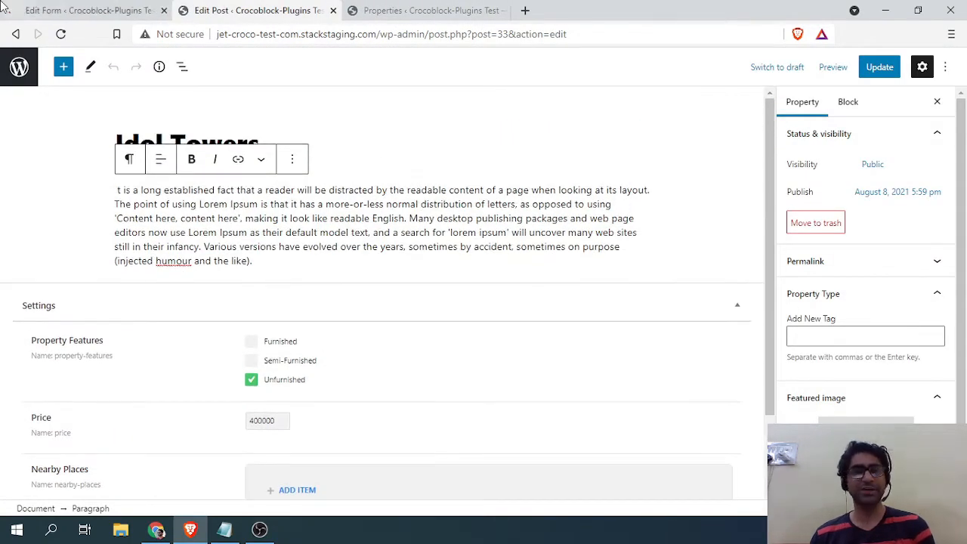
pyautogui.click(72, 11)
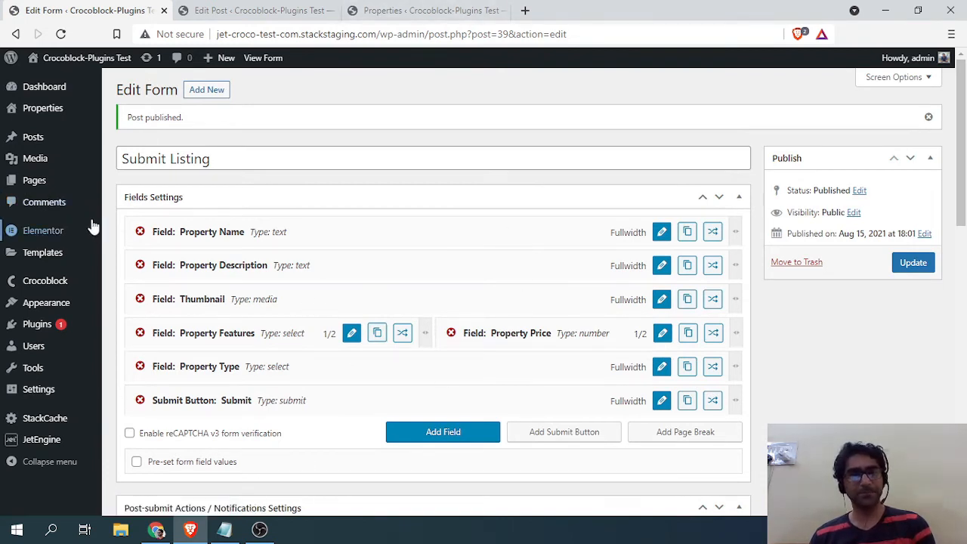
# Open the site's Pages list in a new browser tab and create a new page from it.
pyautogui.rightClick(45, 185)
pyautogui.click(83, 190)
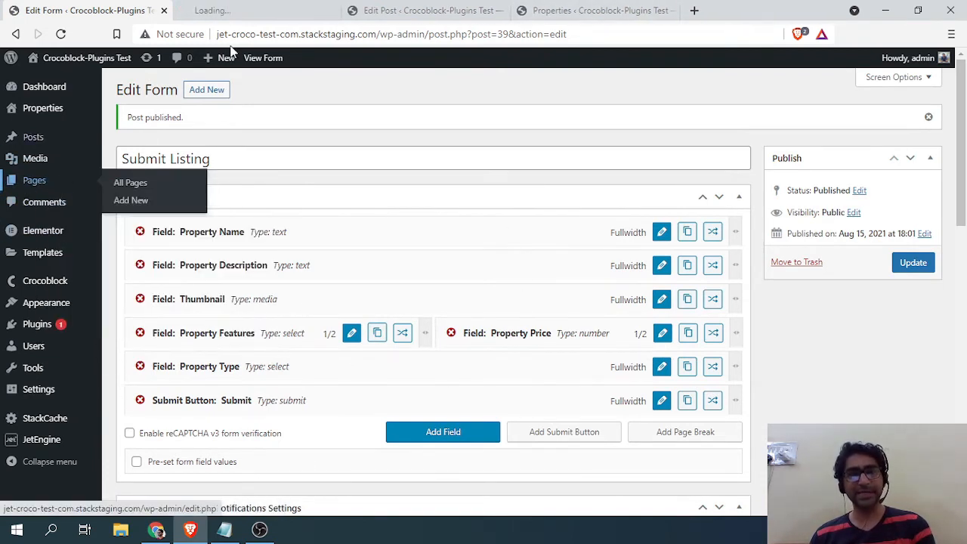
pyautogui.click(219, 11)
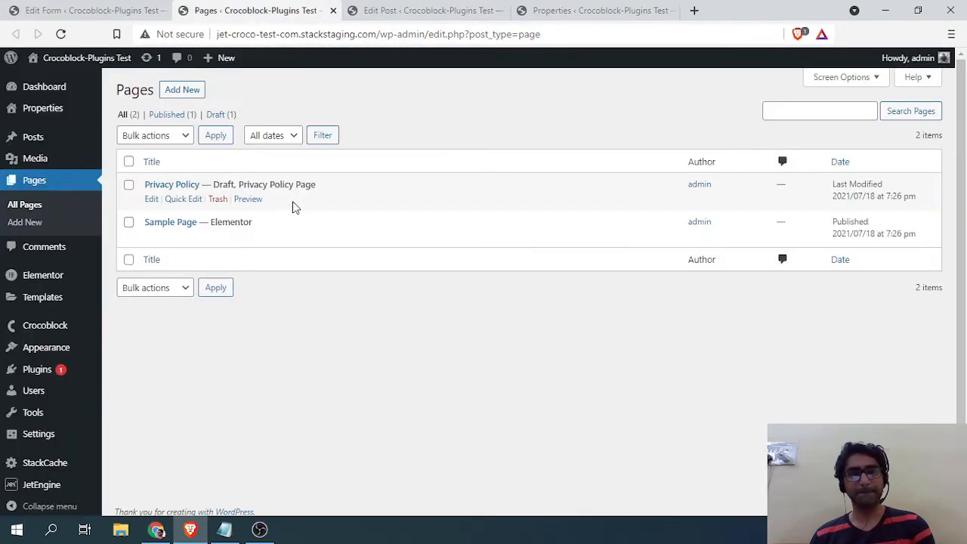
pyautogui.click(183, 92)
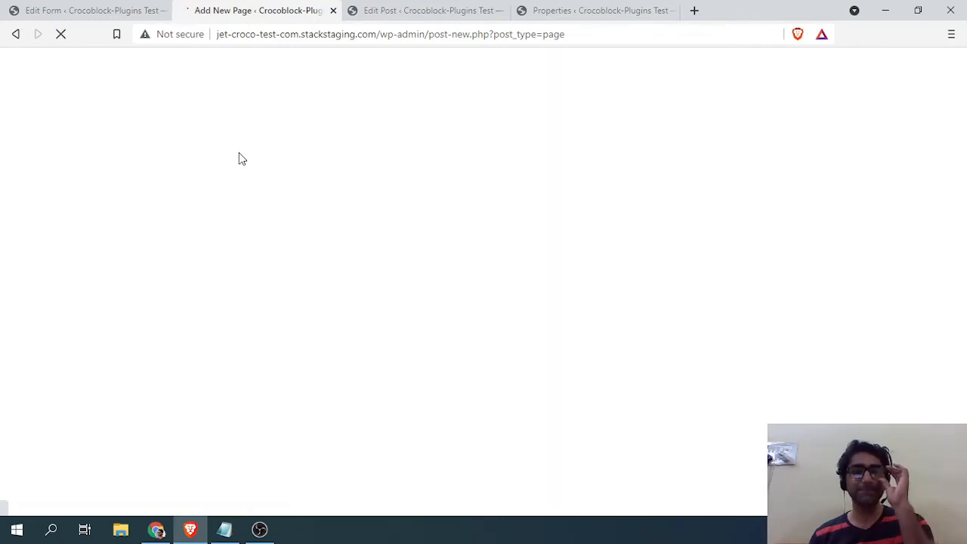
pyautogui.click(96, 12)
pyautogui.moveTo(91, 181)
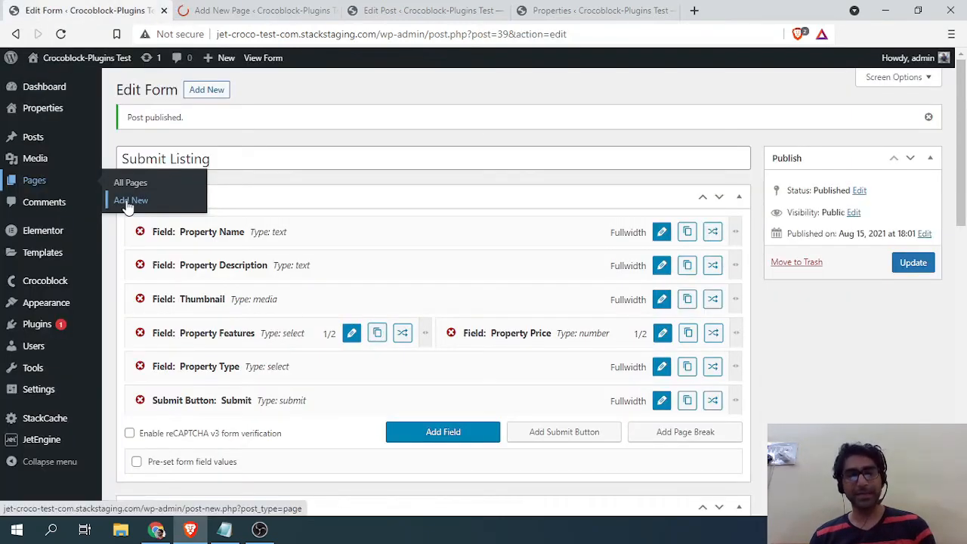
pyautogui.click(251, 12)
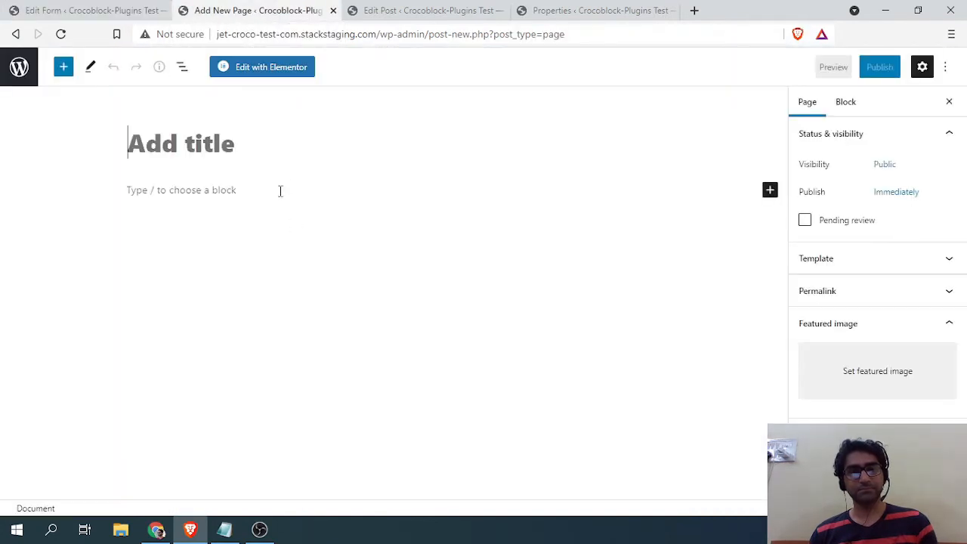
# Title the new page "Submit Property" and publish it.
pyautogui.write('SubMit')
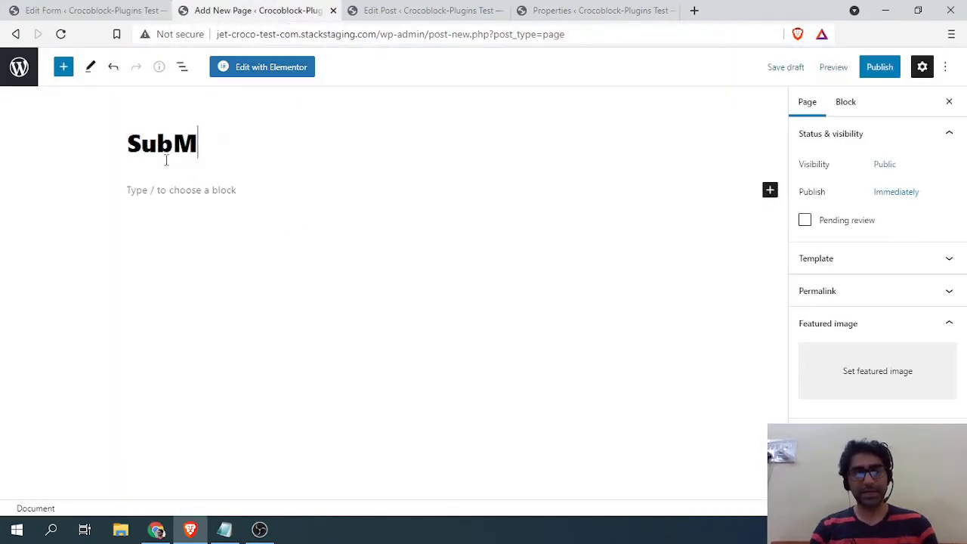
pyautogui.press('BackSpace')
pyautogui.press('BackSpace')
pyautogui.press('BackSpace')
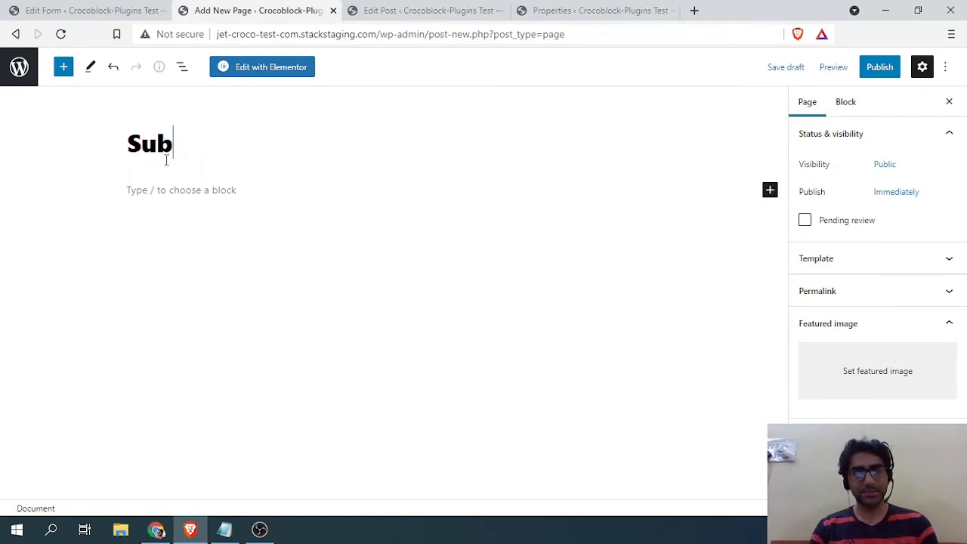
pyautogui.write('mit Property')
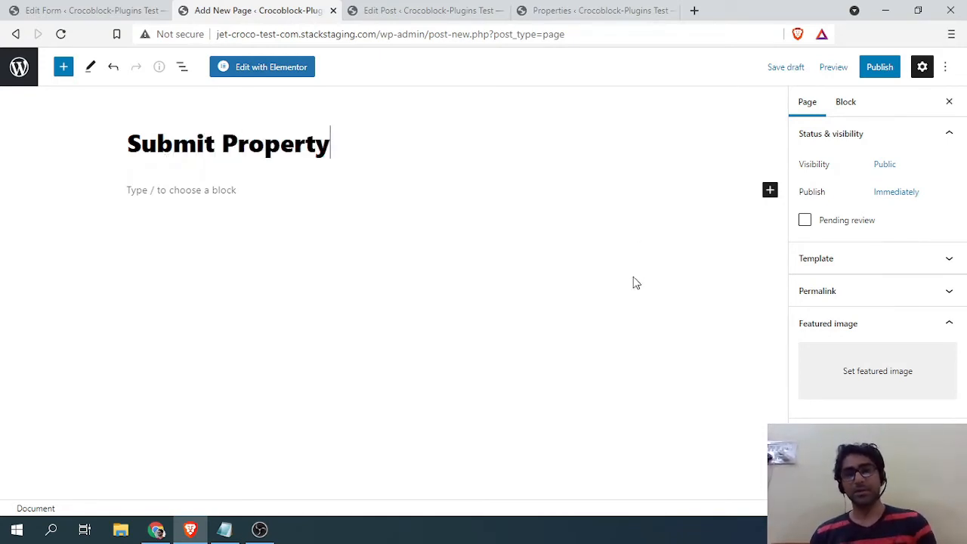
pyautogui.click(878, 68)
pyautogui.click(857, 71)
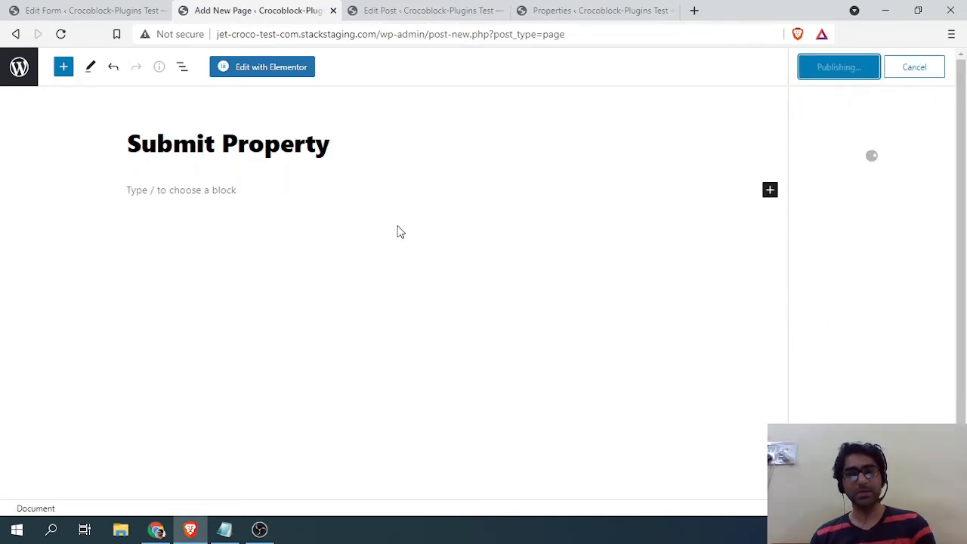
# Open the Submit Property page in Elementor, search the widgets for "form" and add the JetEngine Form widget to the page.
pyautogui.click(253, 70)
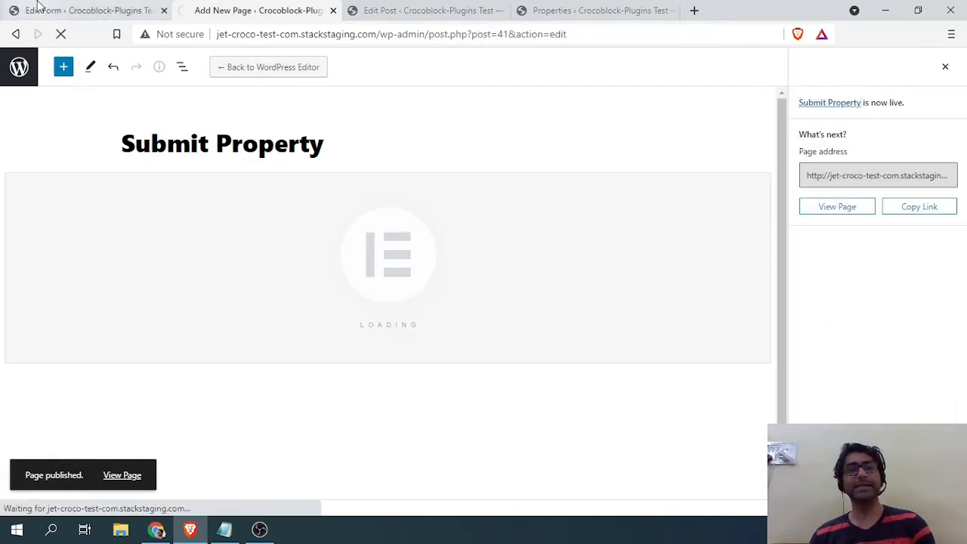
pyautogui.click(90, 10)
pyautogui.click(255, 8)
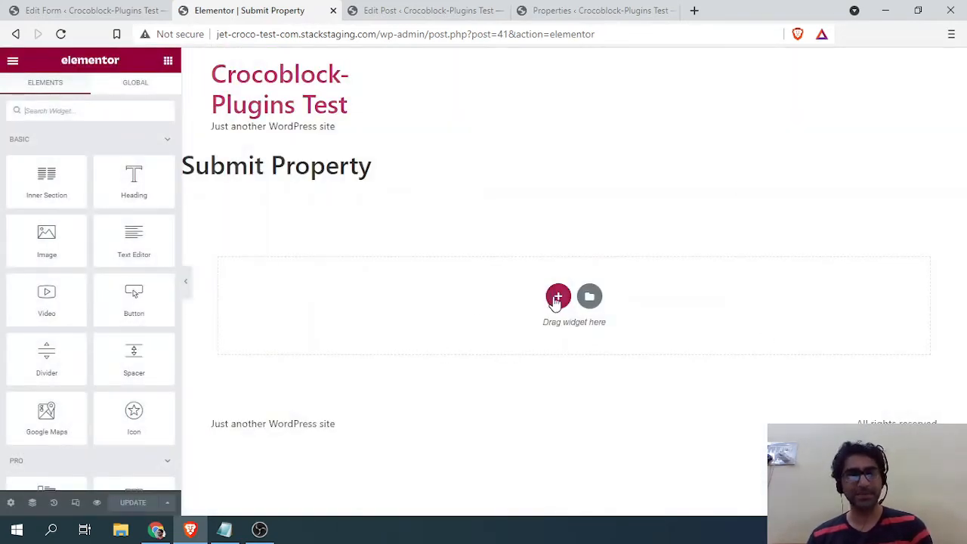
pyautogui.write('fo')
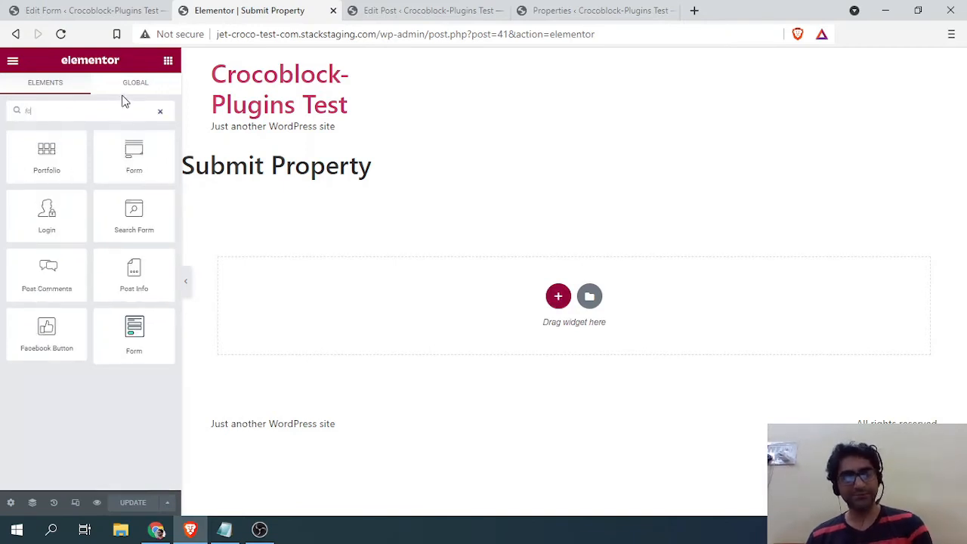
pyautogui.write('rm')
pyautogui.moveTo(47, 272); pyautogui.dragTo(304, 297)
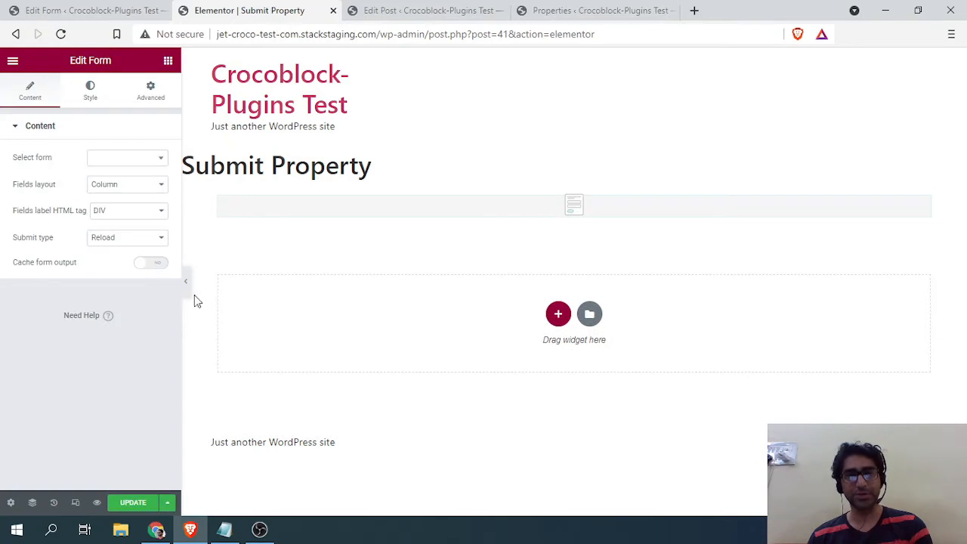
# Search for "prop" in the Form widget's form selection and check the title of the published form.
pyautogui.click(121, 158)
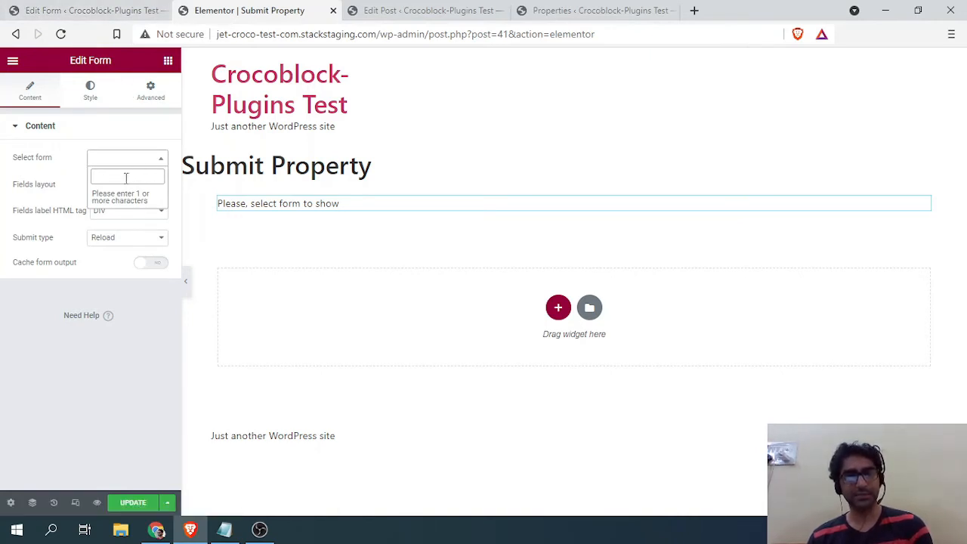
pyautogui.write('prop')
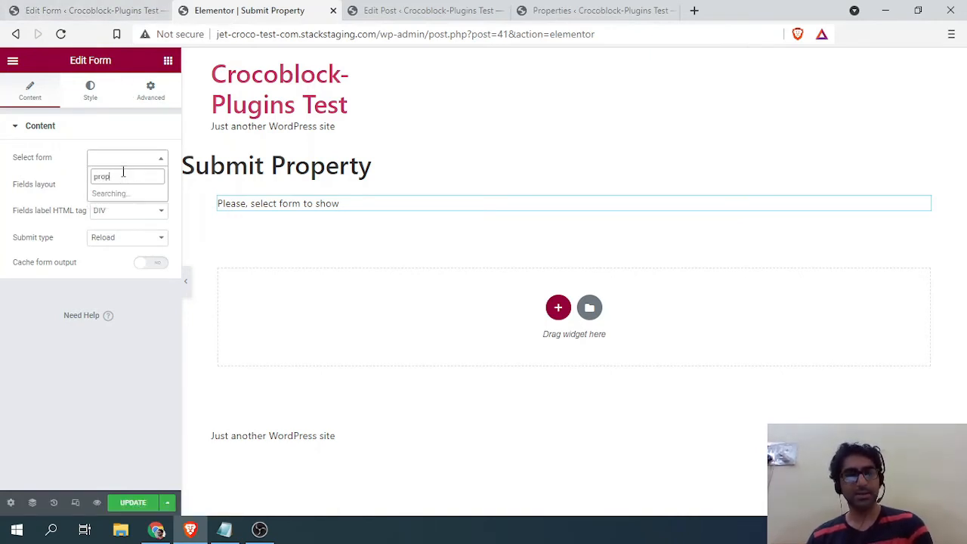
pyautogui.hotkey('ctrl', 'shift', 'Tab')
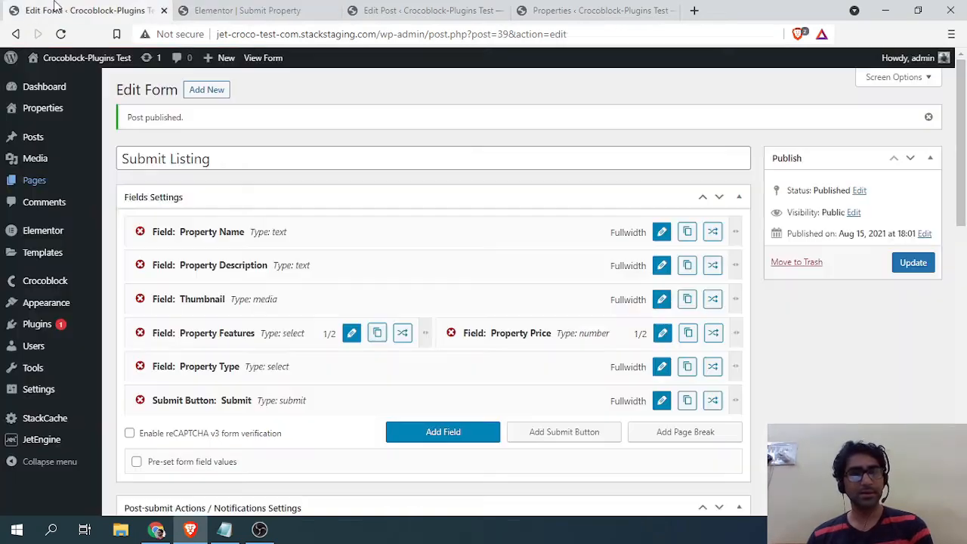
pyautogui.hotkey('ctrl', 'Tab')
pyautogui.hotkey('ctrl', 'shift', 'Tab')
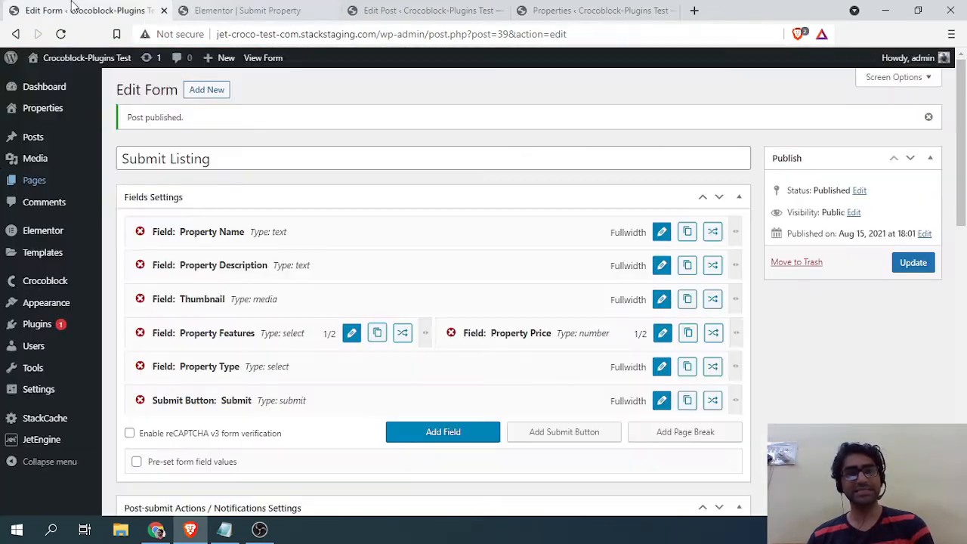
# Rename the JetEngine form "Submit Property" and update it.
pyautogui.click(202, 160)
pyautogui.moveTo(205, 160); pyautogui.dragTo(168, 160)
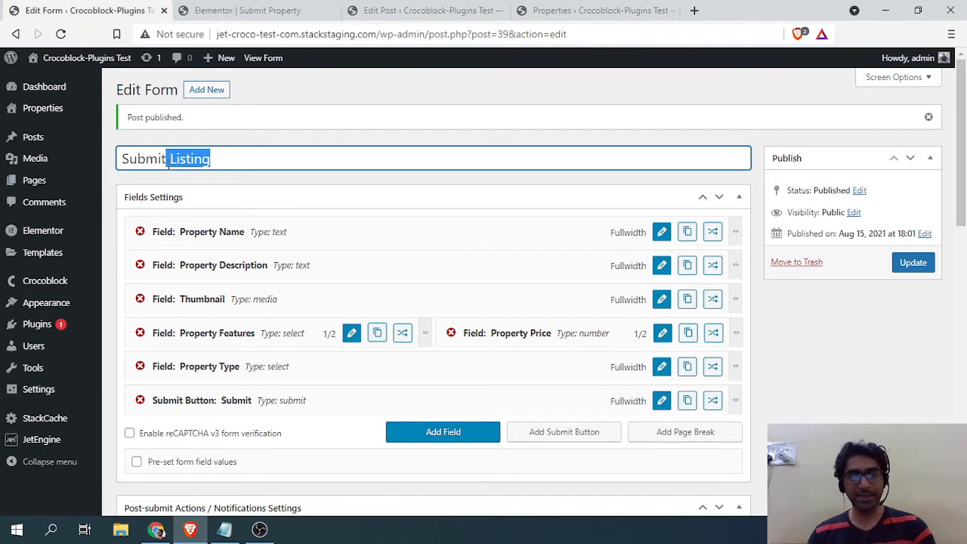
pyautogui.press('BackSpace')
pyautogui.write('Prope')
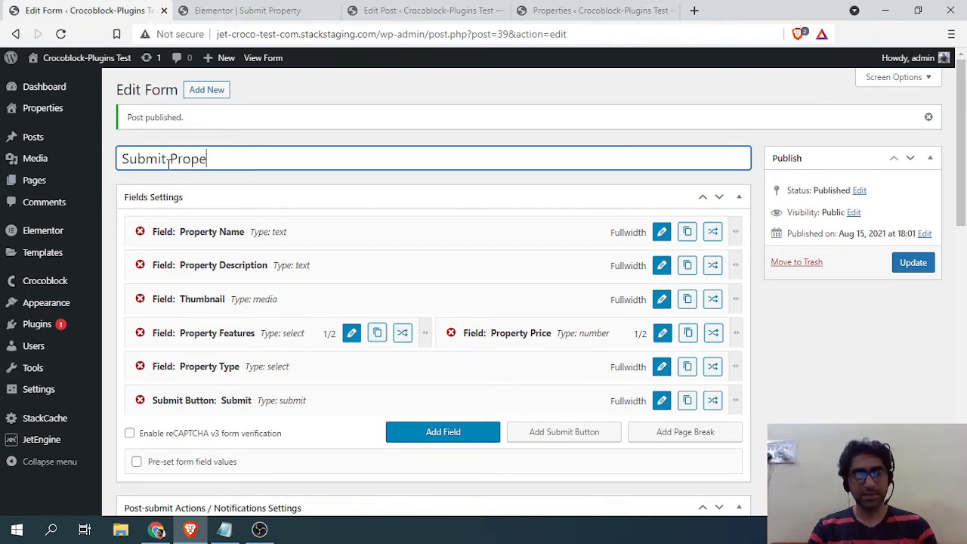
pyautogui.write('rty')
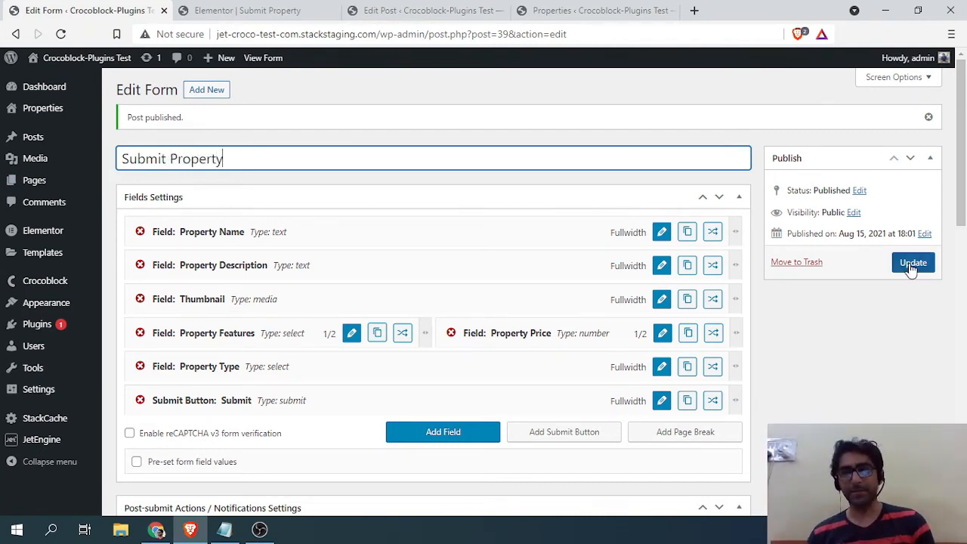
pyautogui.click(912, 264)
pyautogui.click(295, 9)
pyautogui.click(65, 9)
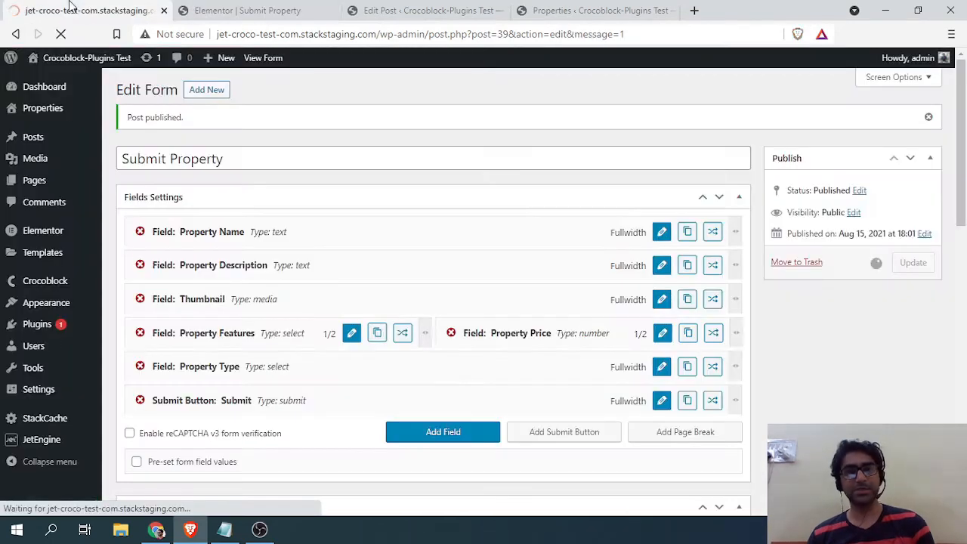
# Reload the Elementor editor of the Submit Property page.
pyautogui.click(249, 10)
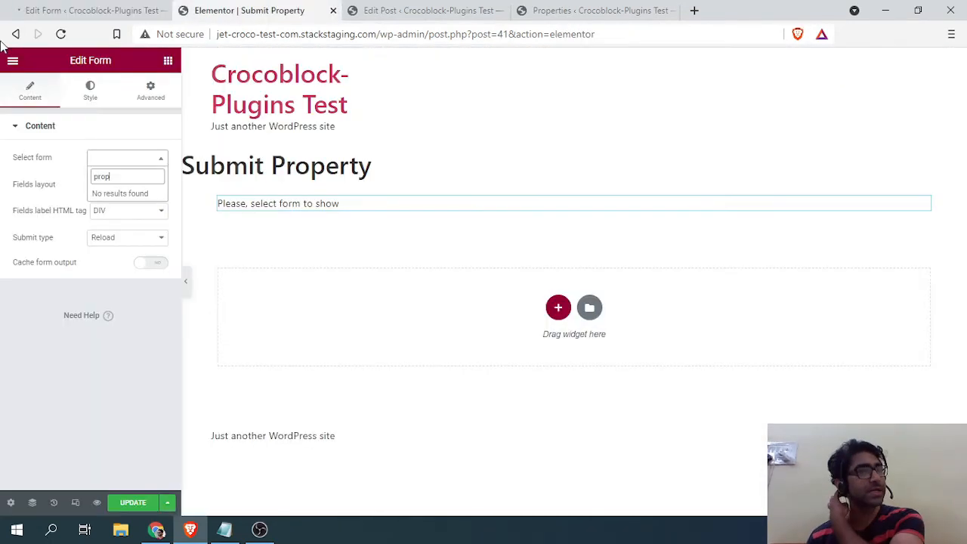
pyautogui.click(60, 34)
pyautogui.click(549, 114)
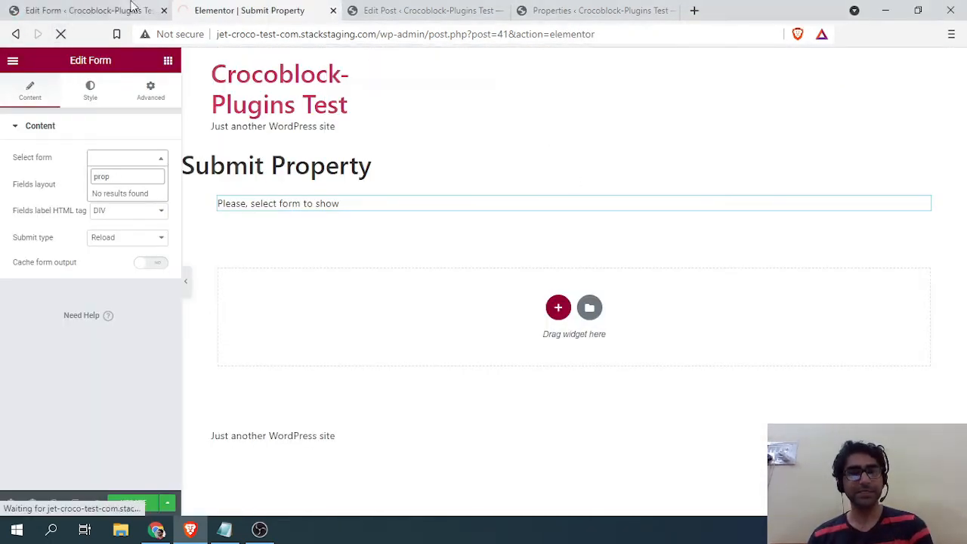
# Search the Elementor widgets for "form" and add the JetEngine Form widget to the Submit Property page.
pyautogui.click(129, 7)
pyautogui.scroll(-3, 341, 302)
pyautogui.scroll(3, 341, 280)
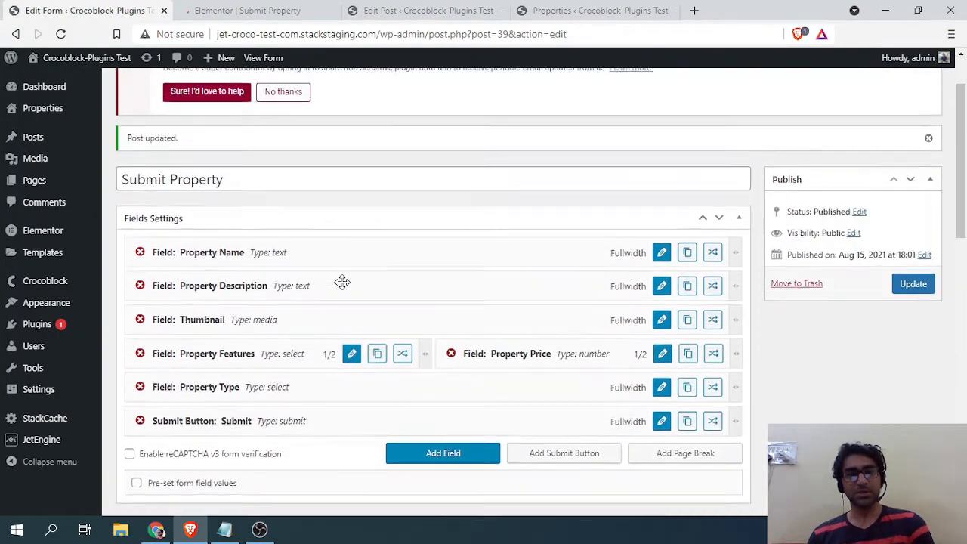
pyautogui.click(257, 9)
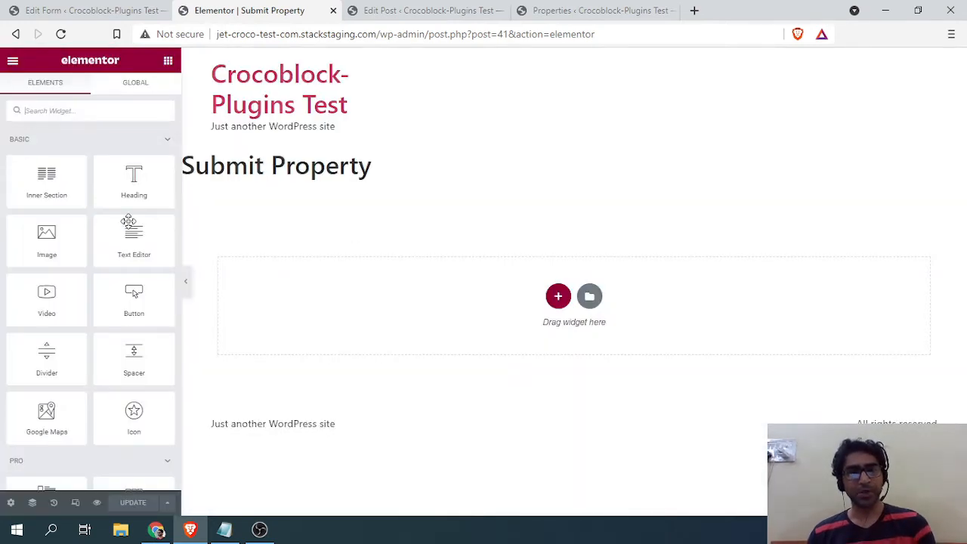
pyautogui.write('form')
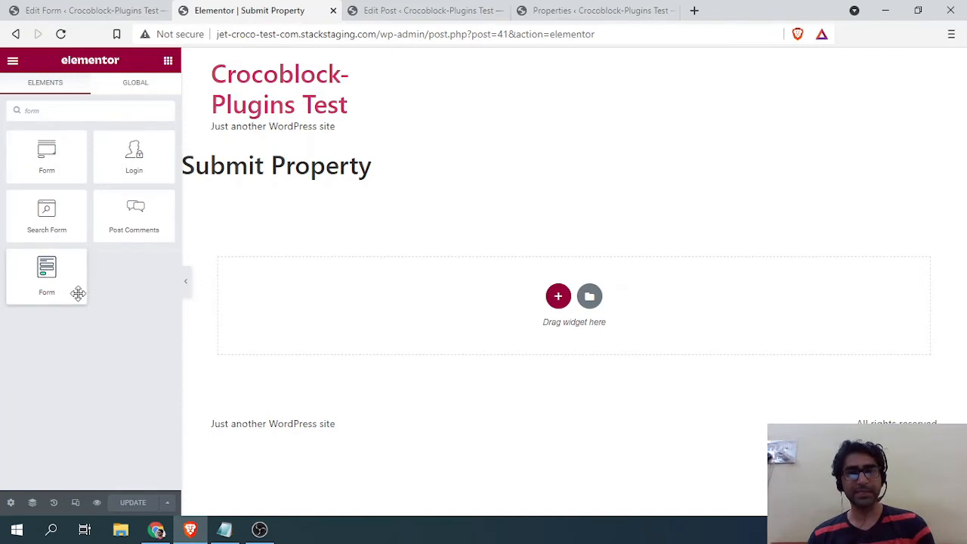
pyautogui.moveTo(78, 293); pyautogui.dragTo(300, 290)
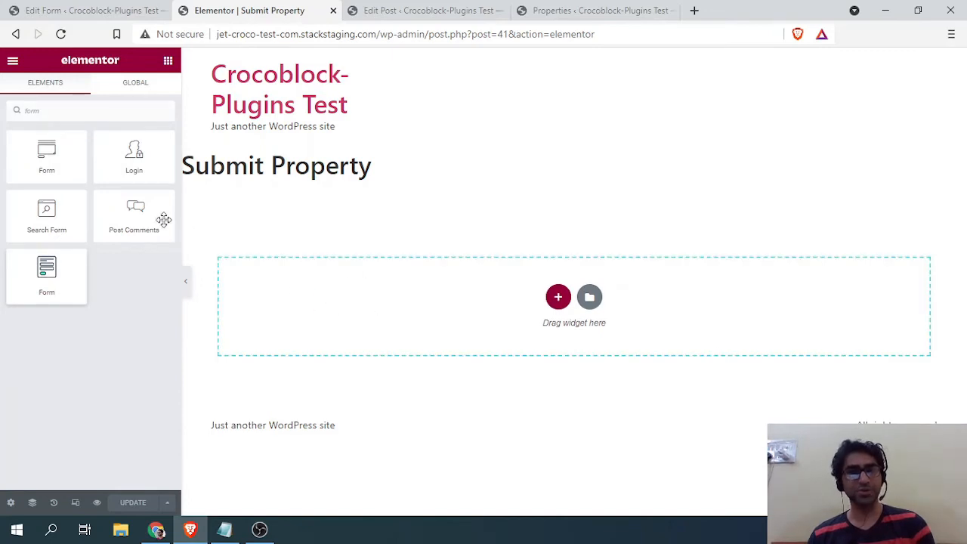
# Find the "Submit Property" form by searching for "proper", assign it to the Form widget and update the page.
pyautogui.click(111, 156)
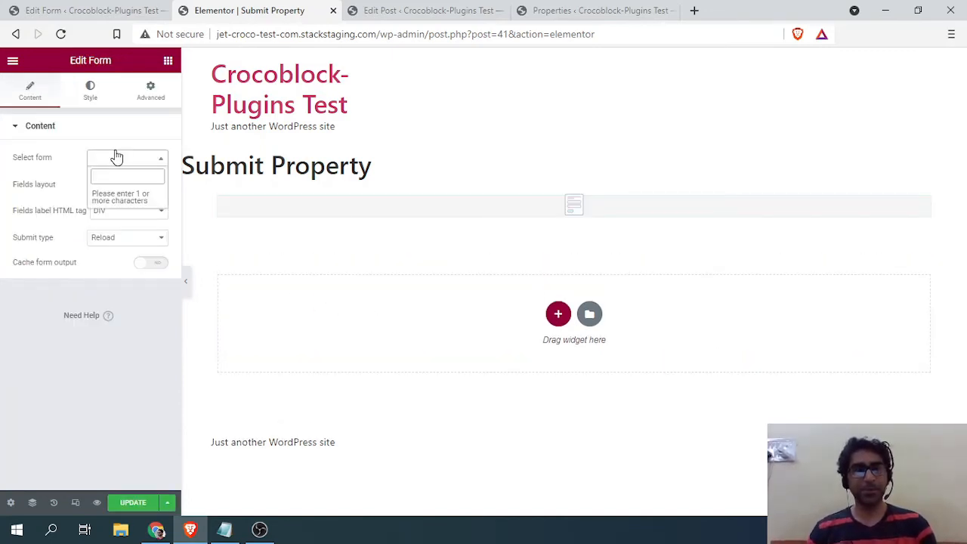
pyautogui.write('proper')
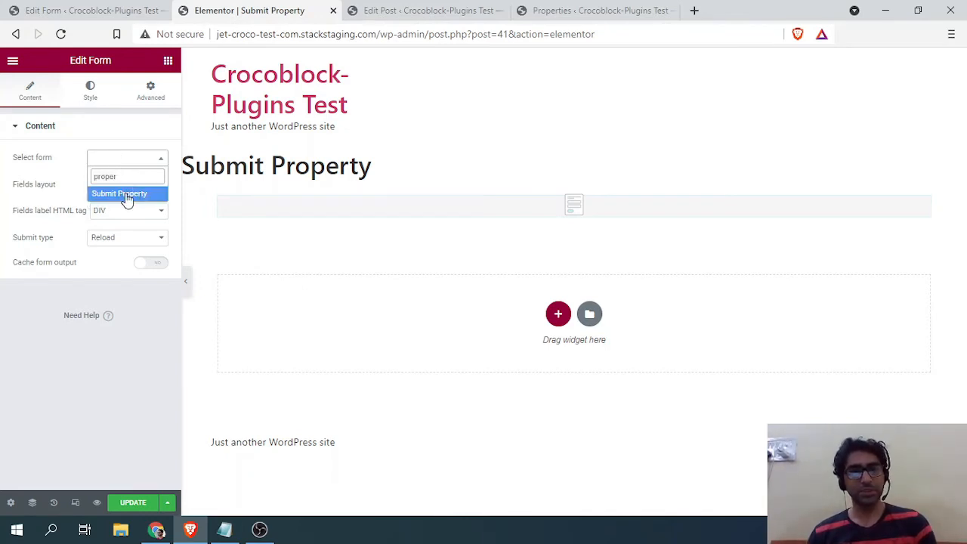
pyautogui.click(124, 194)
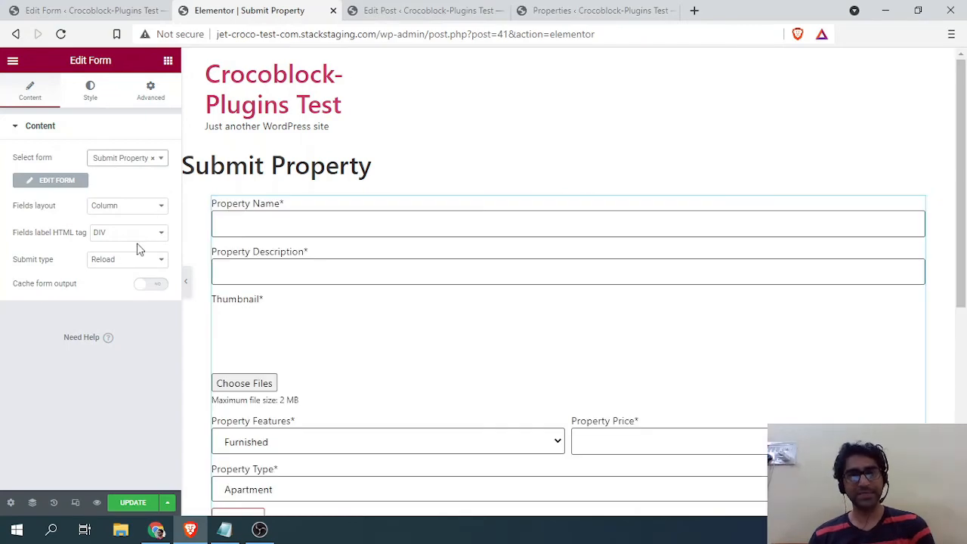
pyautogui.scroll(-4, 733, 335)
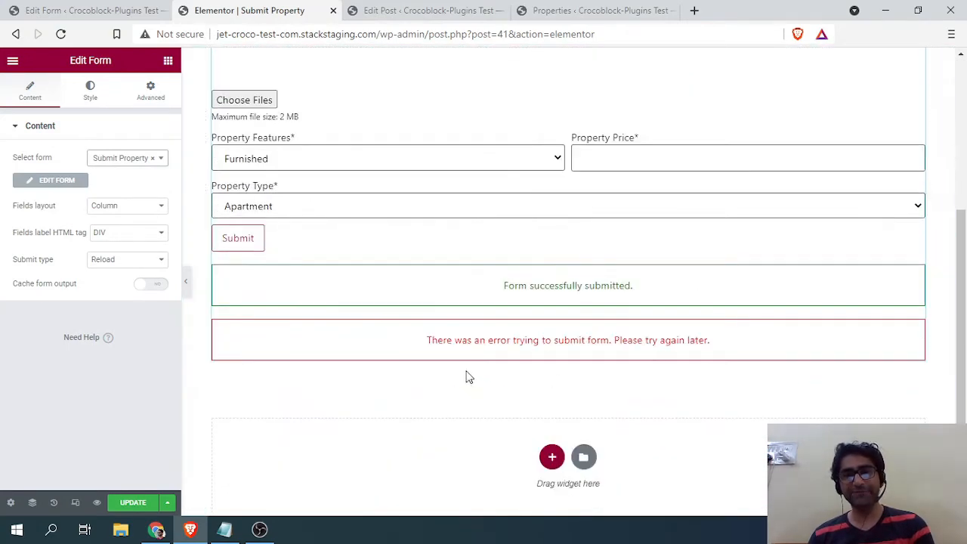
pyautogui.scroll(2, 287, 125)
pyautogui.scroll(-1, 485, 353)
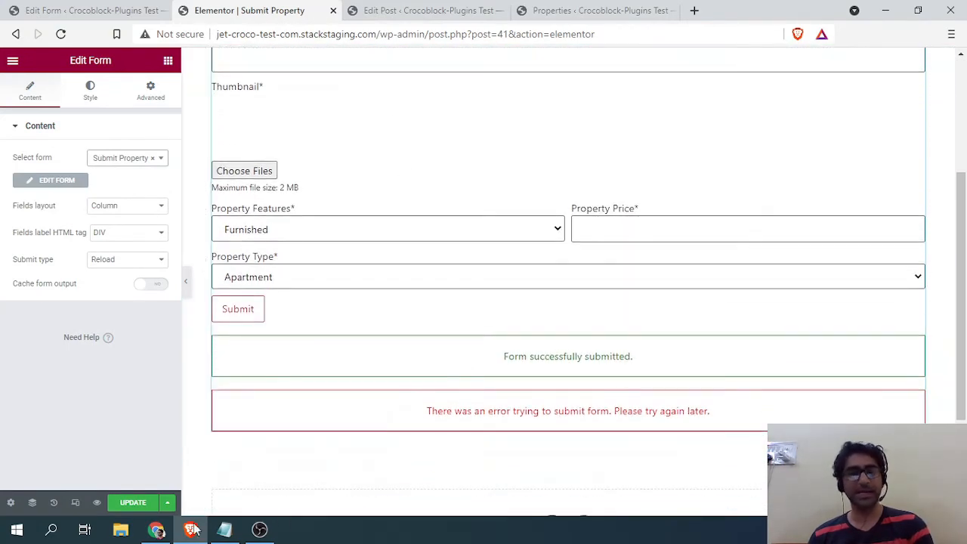
pyautogui.click(129, 502)
pyautogui.scroll(2, 466, 295)
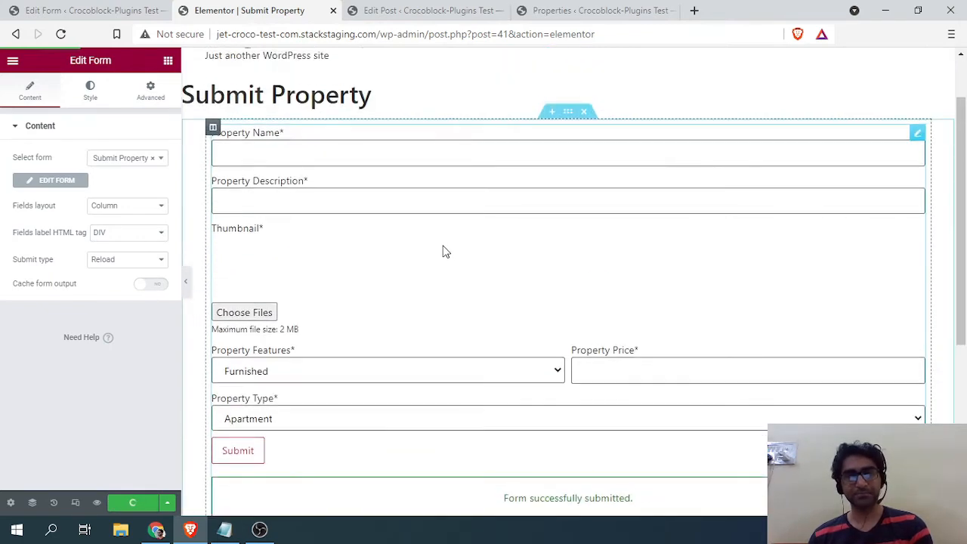
pyautogui.scroll(-3, 443, 246)
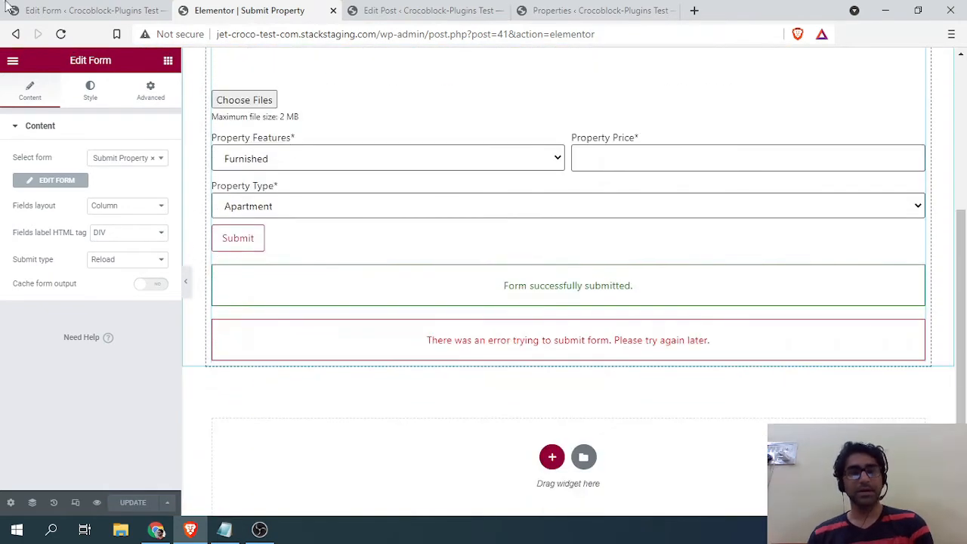
# Compare the form's field settings with the page preview and examine the Property Features and Property Type choices.
pyautogui.hotkey('ctrl', 'shift', 'Tab')
pyautogui.scroll(-2, 386, 256)
pyautogui.scroll(-1, 387, 254)
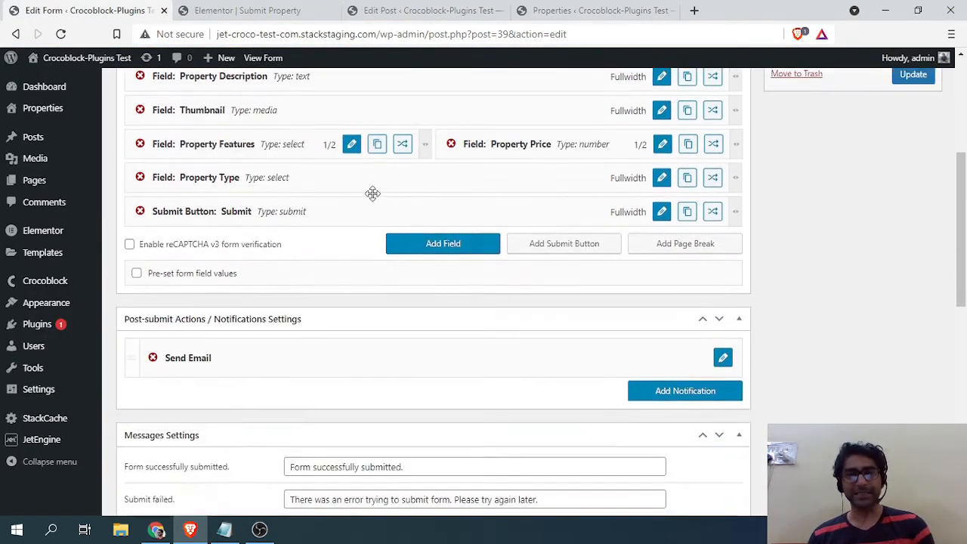
pyautogui.hotkey('ctrl', 'Tab')
pyautogui.scroll(3, 459, 183)
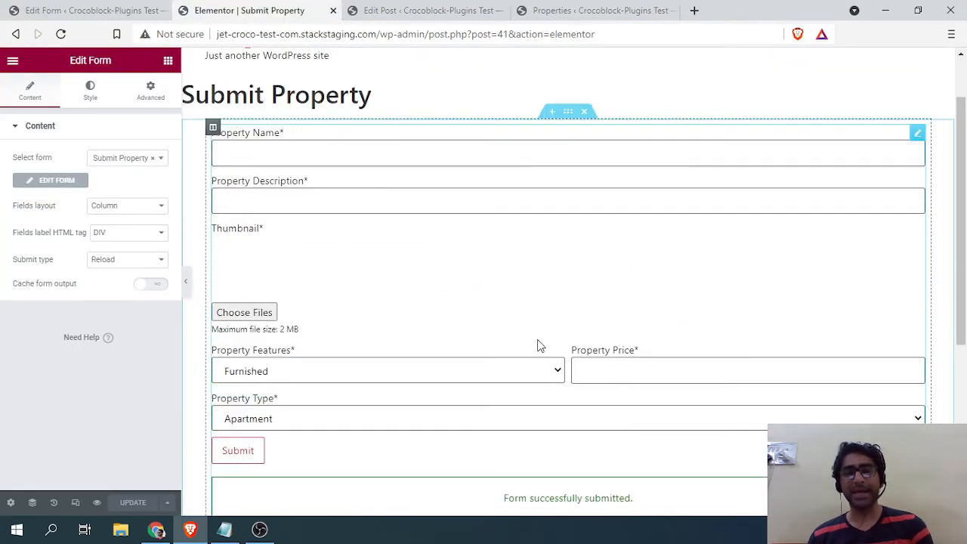
pyautogui.scroll(-5, 712, 379)
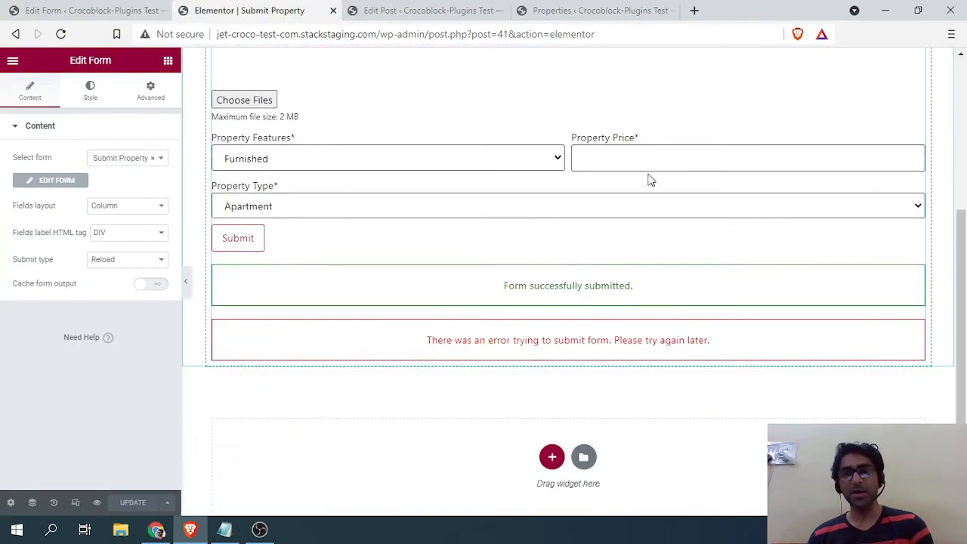
pyautogui.click(655, 166)
pyautogui.click(385, 168)
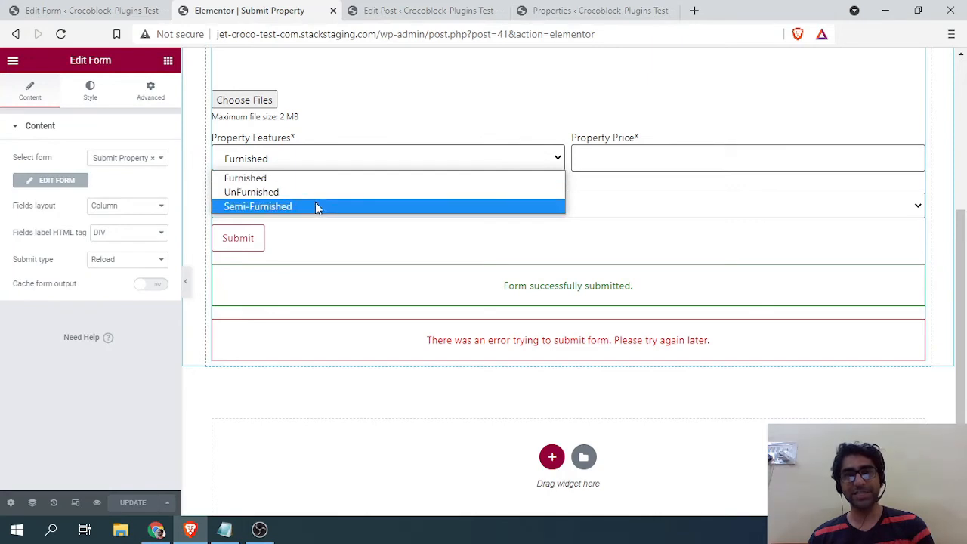
pyautogui.click(408, 260)
pyautogui.scroll(1, 367, 285)
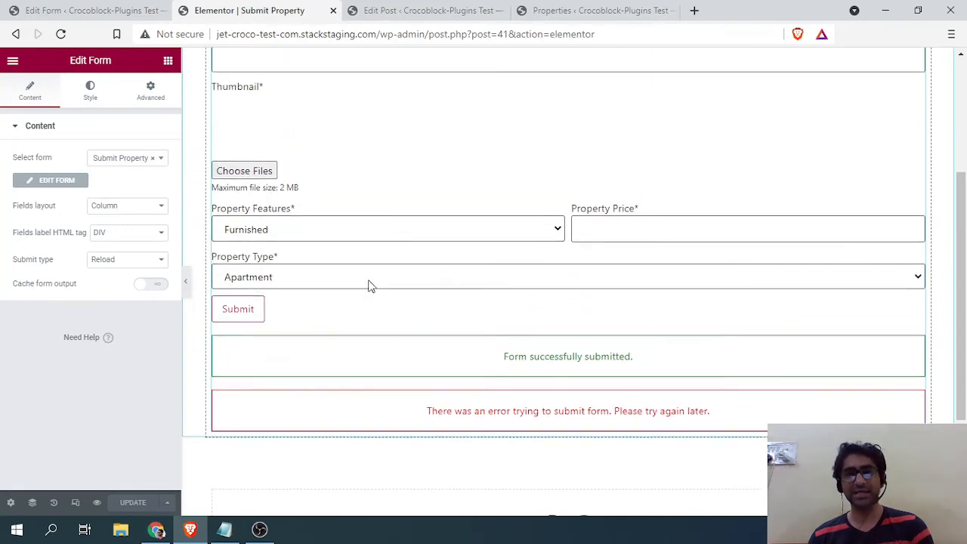
pyautogui.click(360, 279)
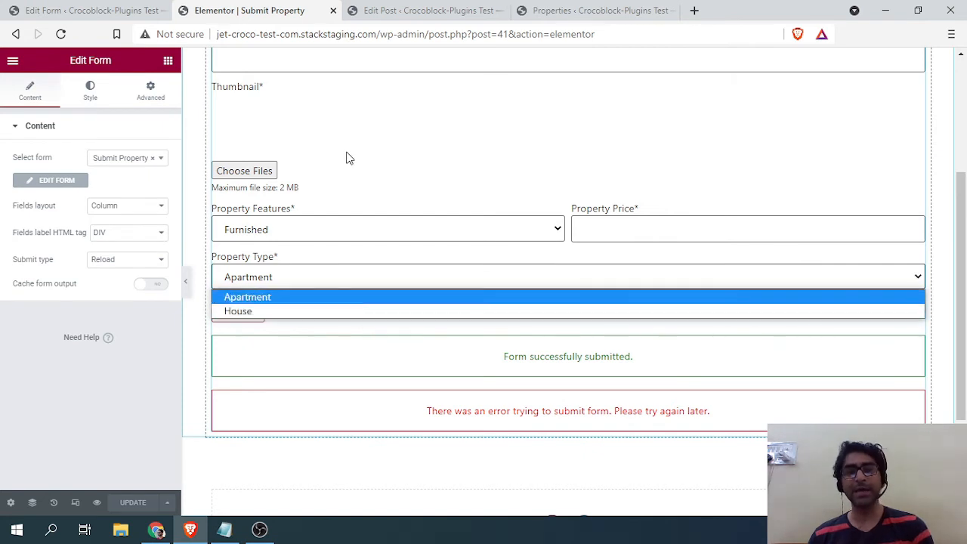
pyautogui.scroll(1, 318, 174)
pyautogui.scroll(1, 253, 219)
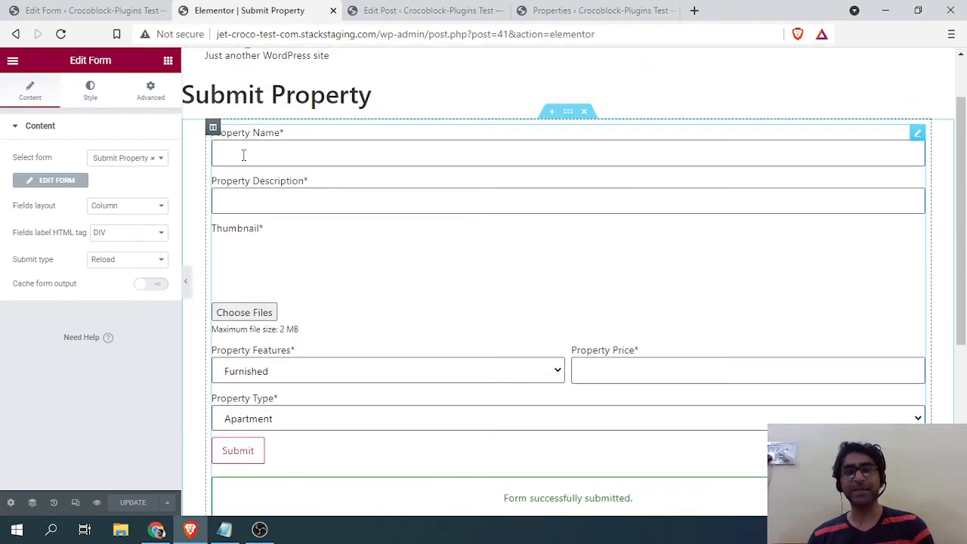
# Add a second post-submit notification to the Submit Property form and set its type to Insert/Update Post.
pyautogui.click(65, 6)
pyautogui.scroll(-4, 340, 272)
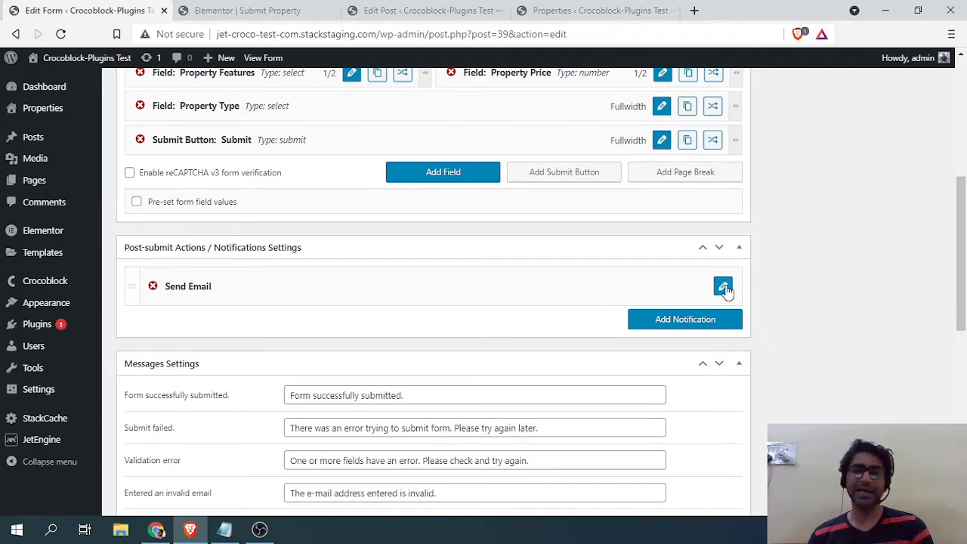
pyautogui.click(699, 324)
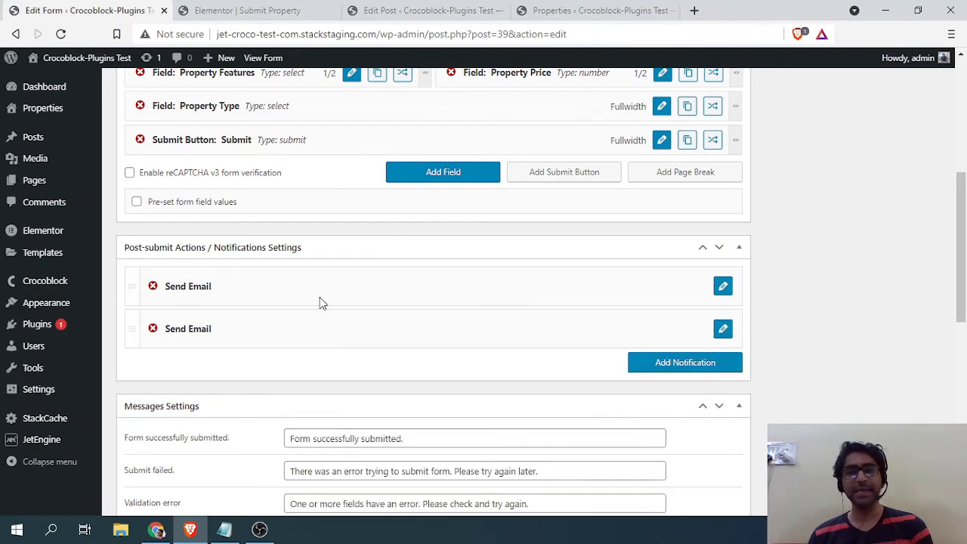
pyautogui.click(723, 329)
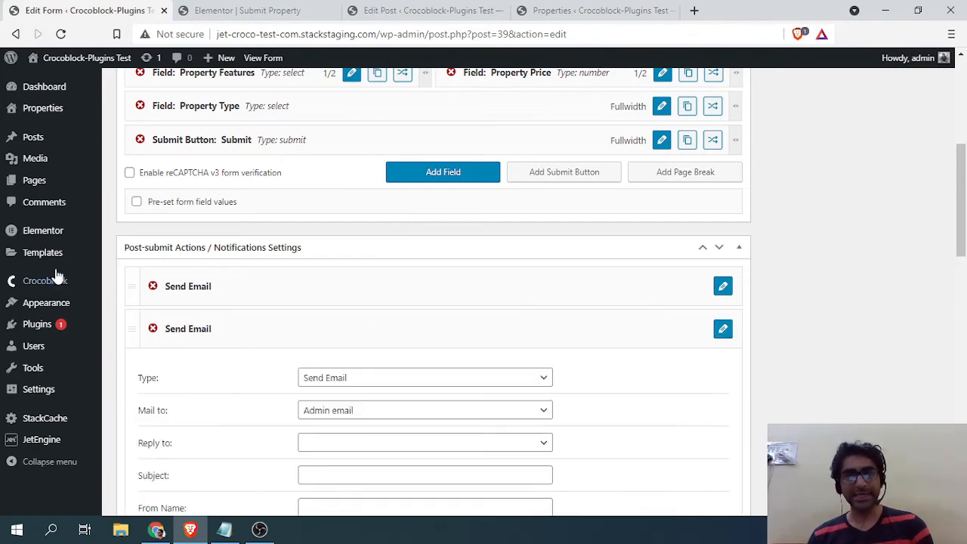
pyautogui.scroll(-2, 287, 271)
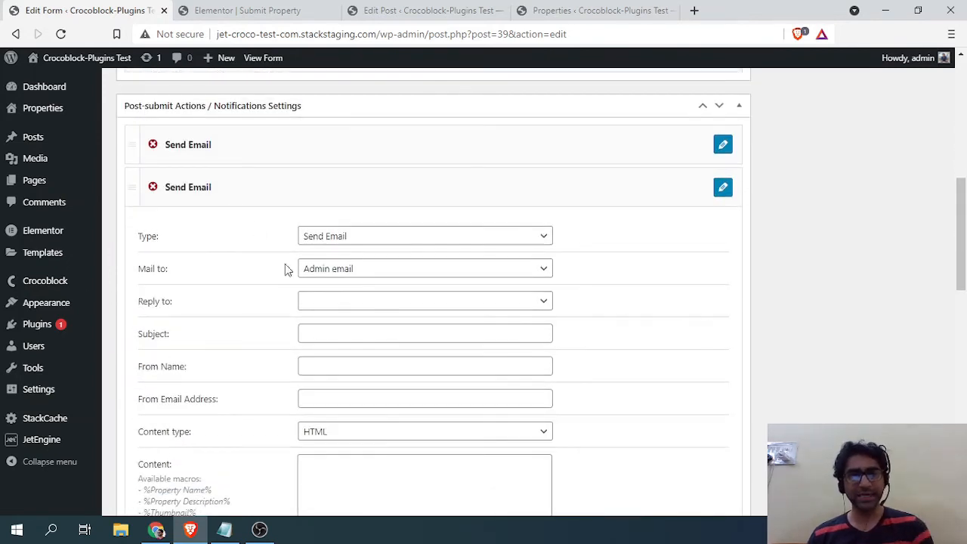
pyautogui.click(369, 238)
pyautogui.click(356, 265)
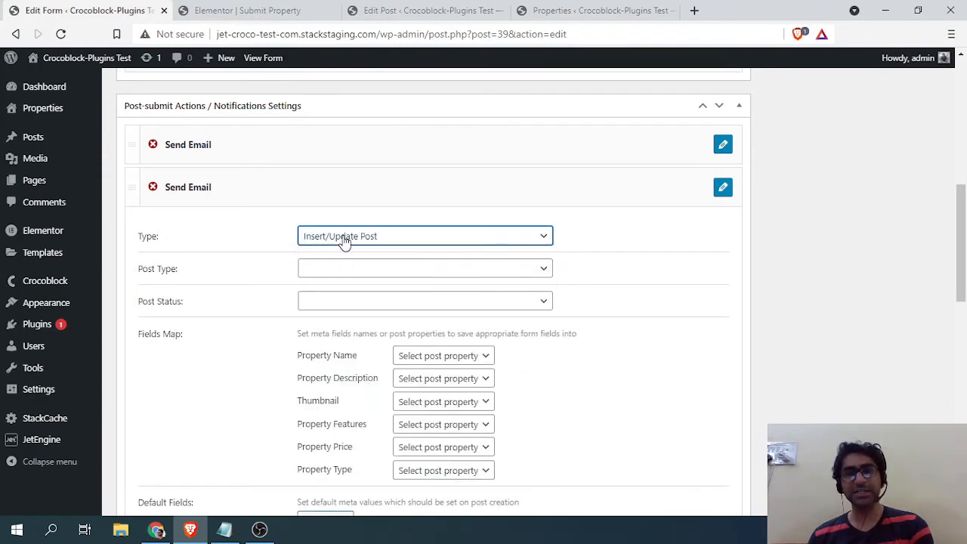
pyautogui.click(345, 239)
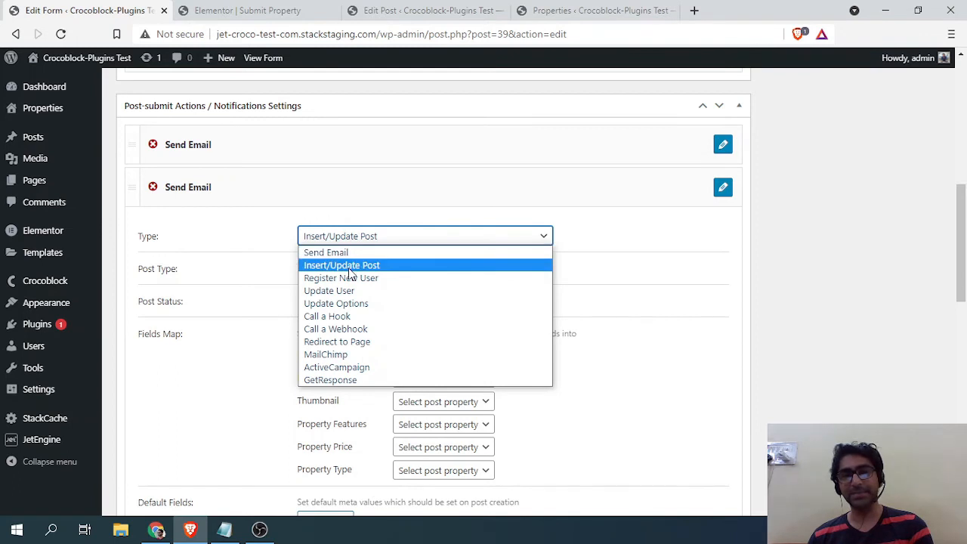
pyautogui.click(349, 269)
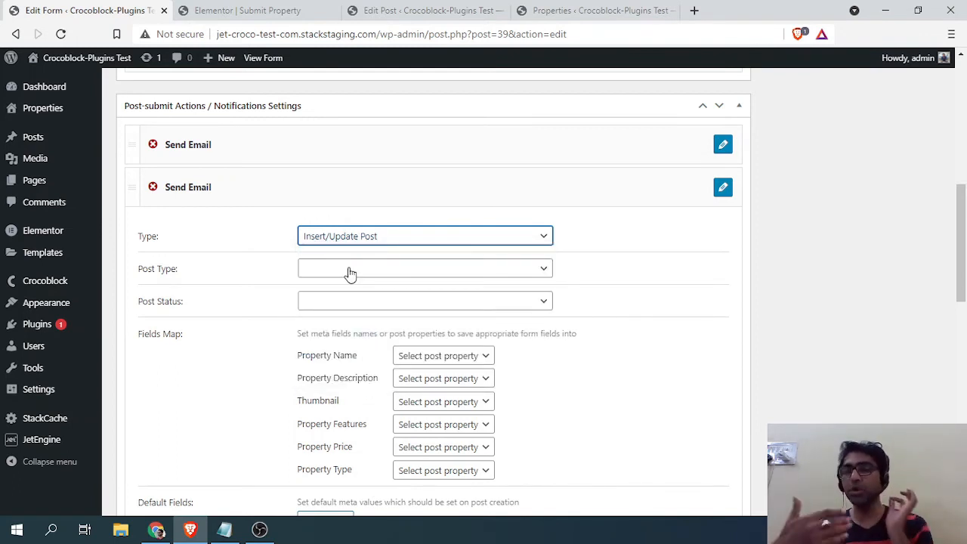
# Set the new notification's post type to Properties and its post status to Pending Review.
pyautogui.click(349, 274)
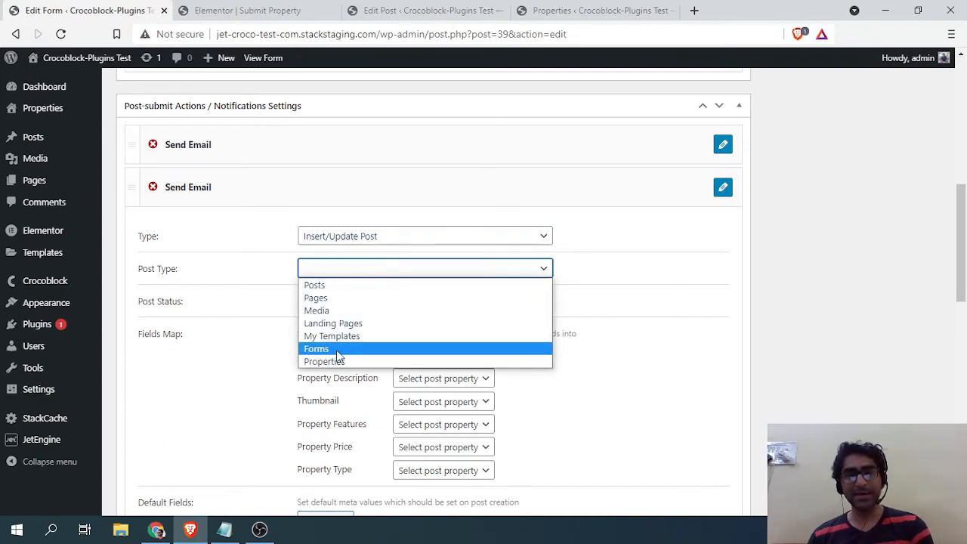
pyautogui.click(334, 358)
pyautogui.click(352, 300)
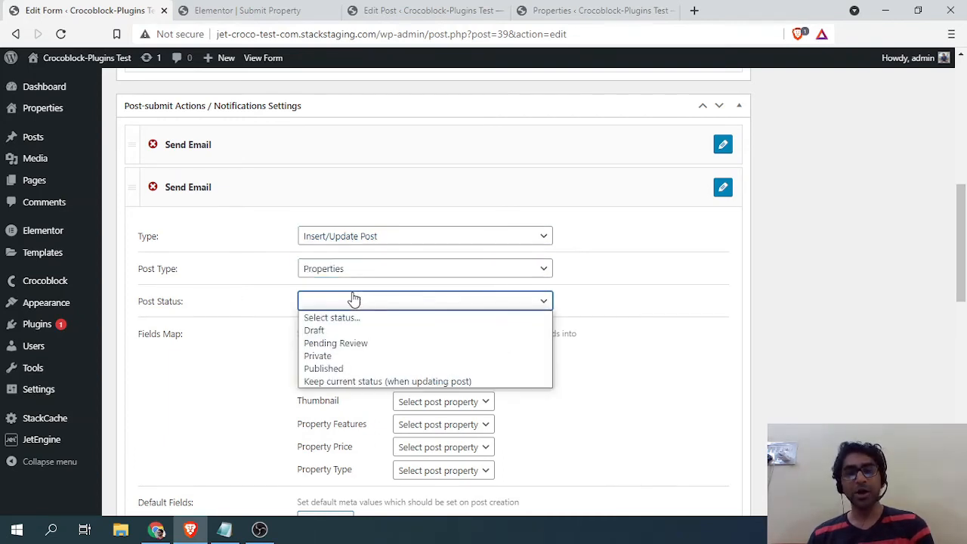
pyautogui.click(346, 345)
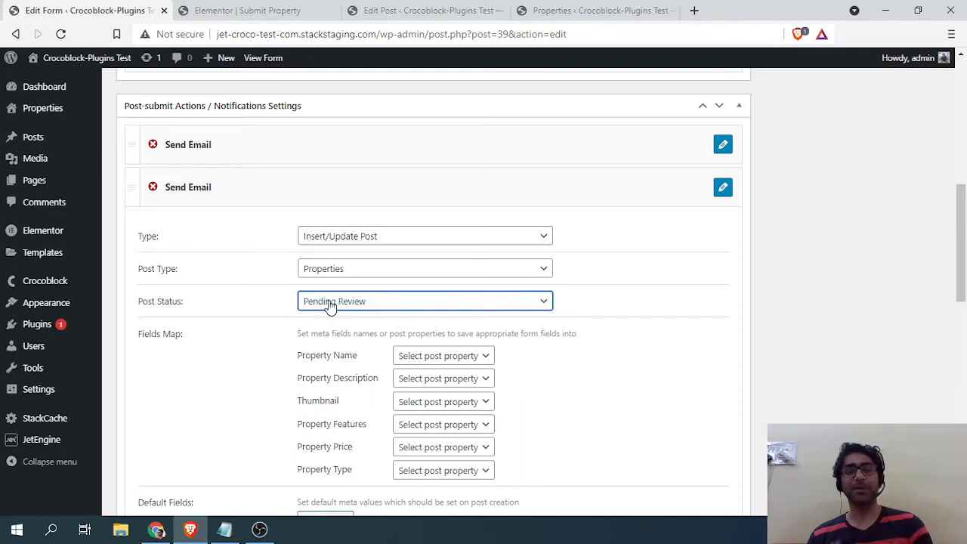
# Examine the notification's Fields Map and compare the Idol Towers property's fields with those of the form on the Submit Property page.
pyautogui.scroll(-2, 339, 335)
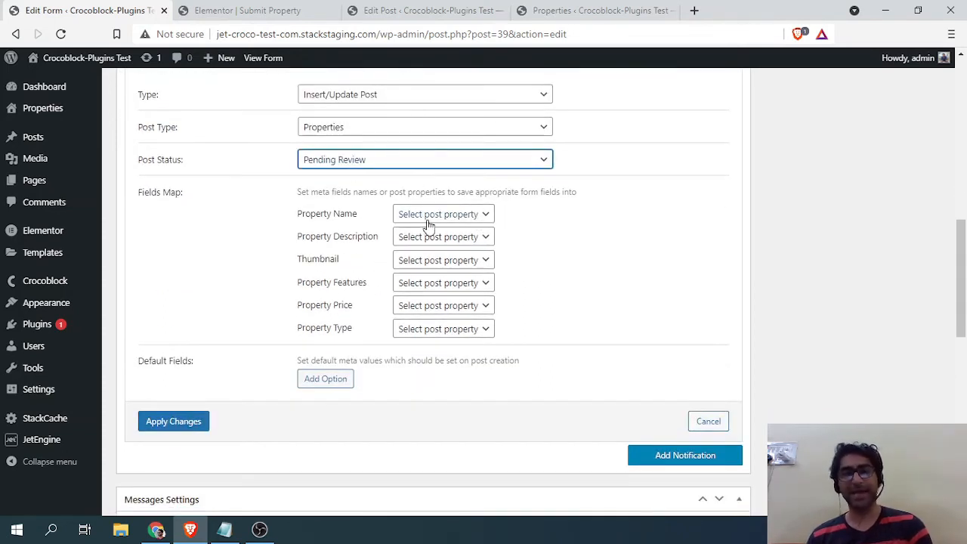
pyautogui.moveTo(133, 190); pyautogui.dragTo(640, 305)
pyautogui.click(657, 312)
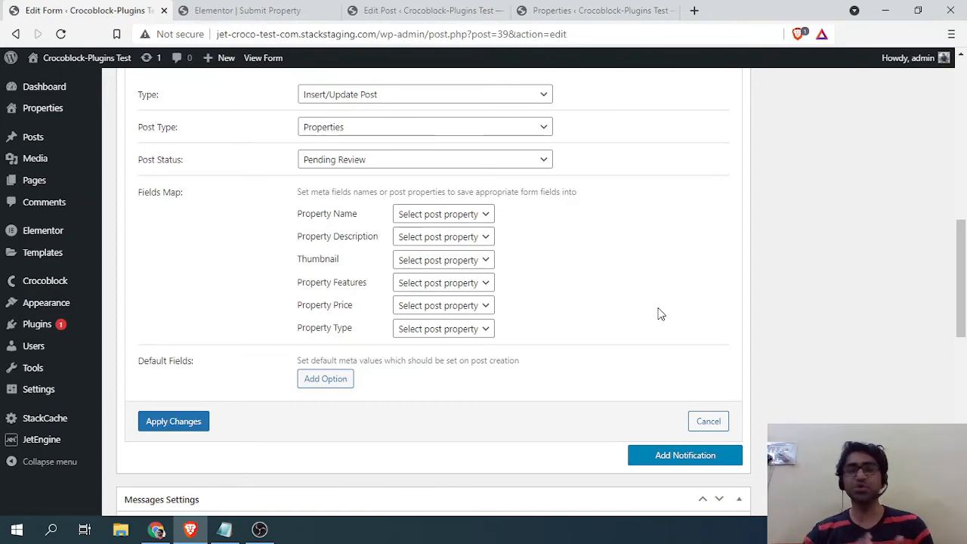
pyautogui.click(454, 11)
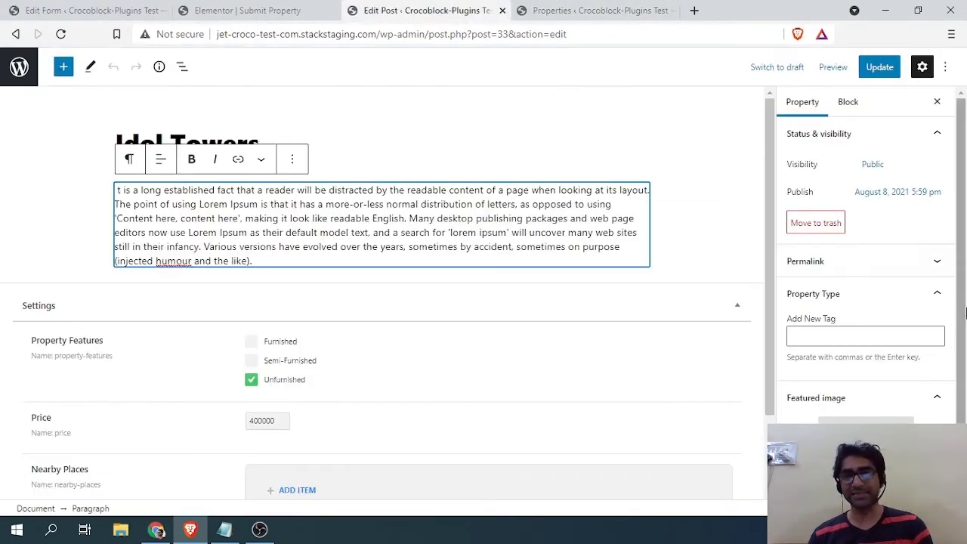
pyautogui.moveTo(965, 314); pyautogui.dragTo(966, 372)
pyautogui.scroll(-2, 340, 394)
pyautogui.scroll(2, 210, 317)
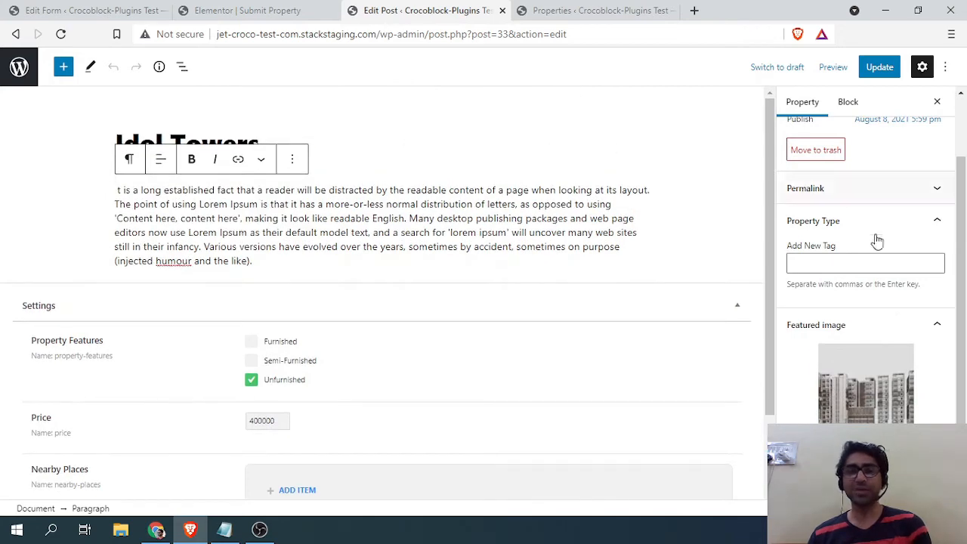
pyautogui.hotkey('ctrl', 'shift', 'Tab')
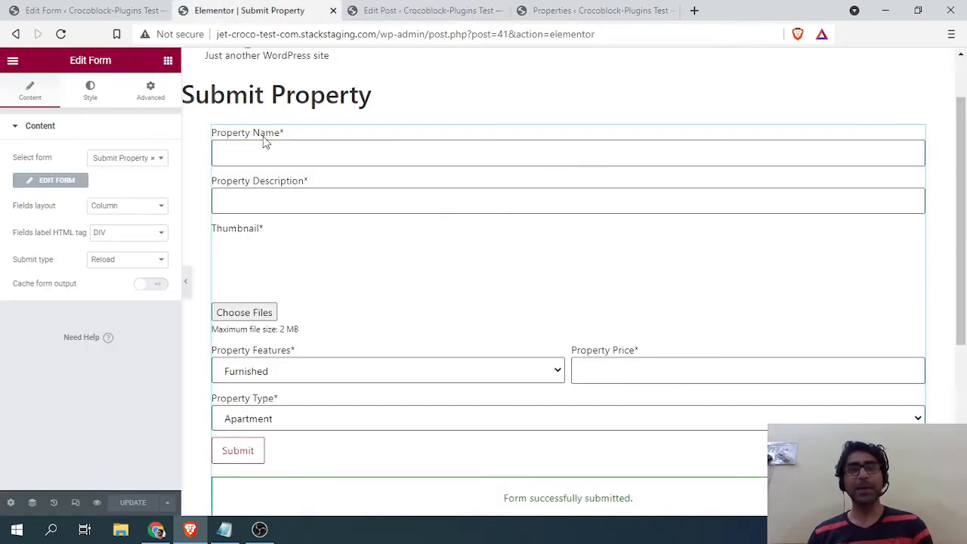
pyautogui.scroll(-3, 289, 349)
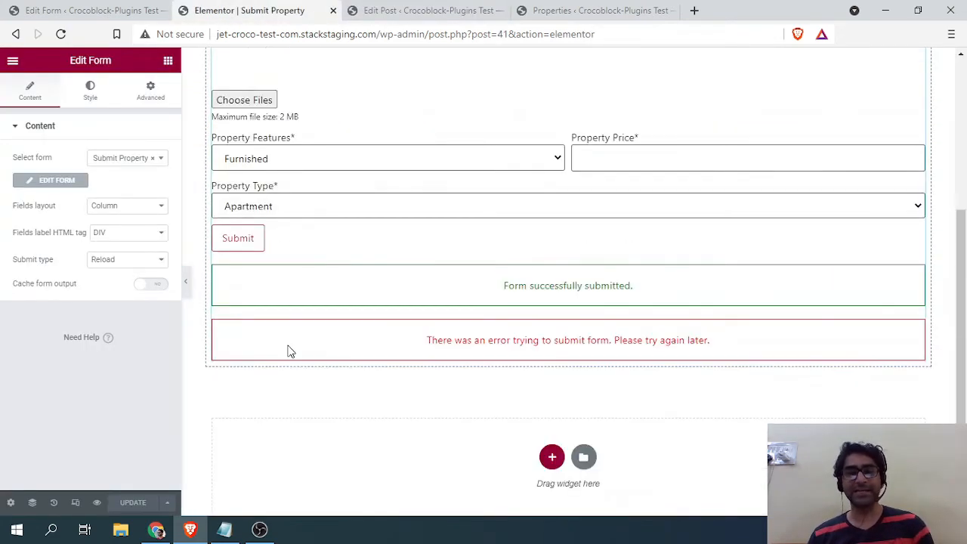
pyautogui.scroll(2, 255, 194)
pyautogui.scroll(-1, 761, 454)
pyautogui.scroll(-1, 680, 423)
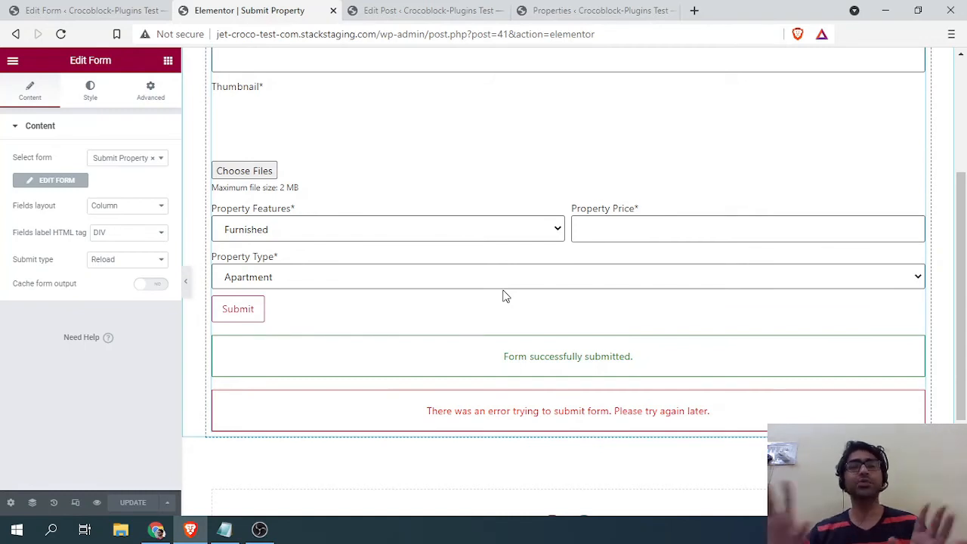
# Return to the form editor and map the Property Name field to Post Title in the notification's Fields Map.
pyautogui.click(10, 9)
pyautogui.scroll(1, 395, 298)
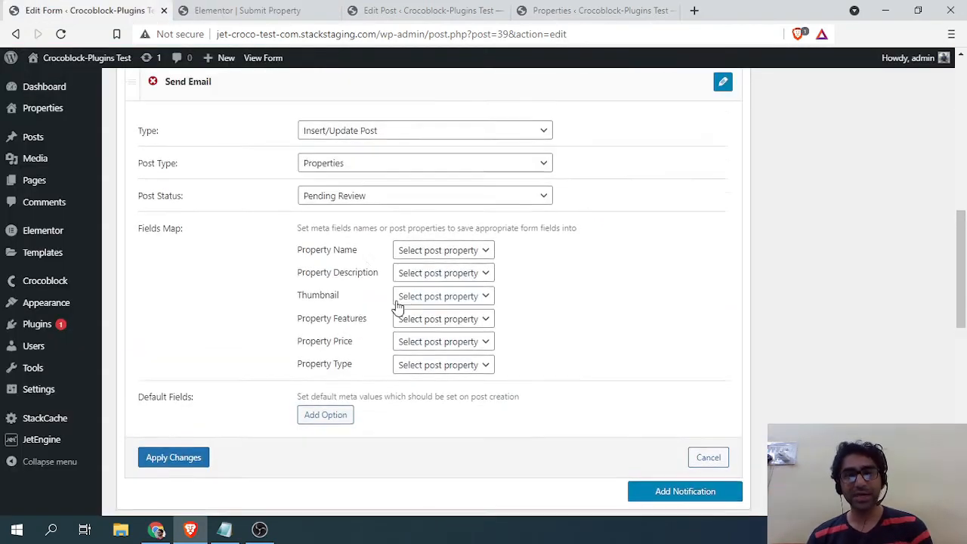
pyautogui.click(302, 11)
pyautogui.click(89, 9)
pyautogui.click(446, 285)
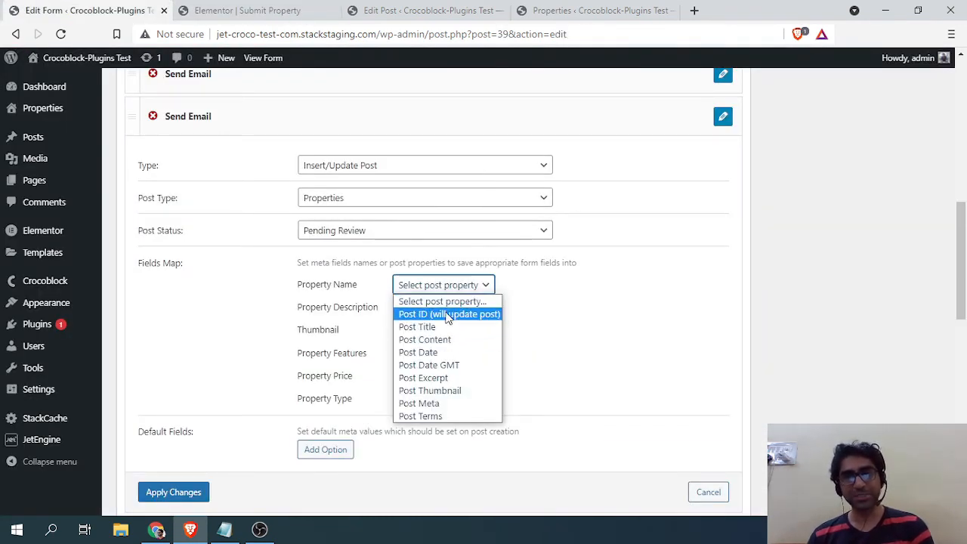
pyautogui.click(446, 315)
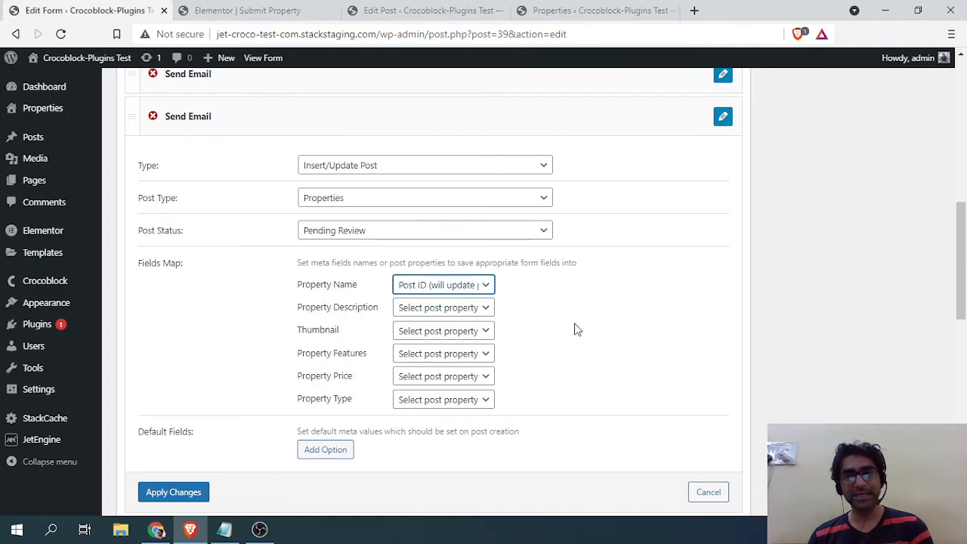
pyautogui.click(434, 285)
pyautogui.click(433, 326)
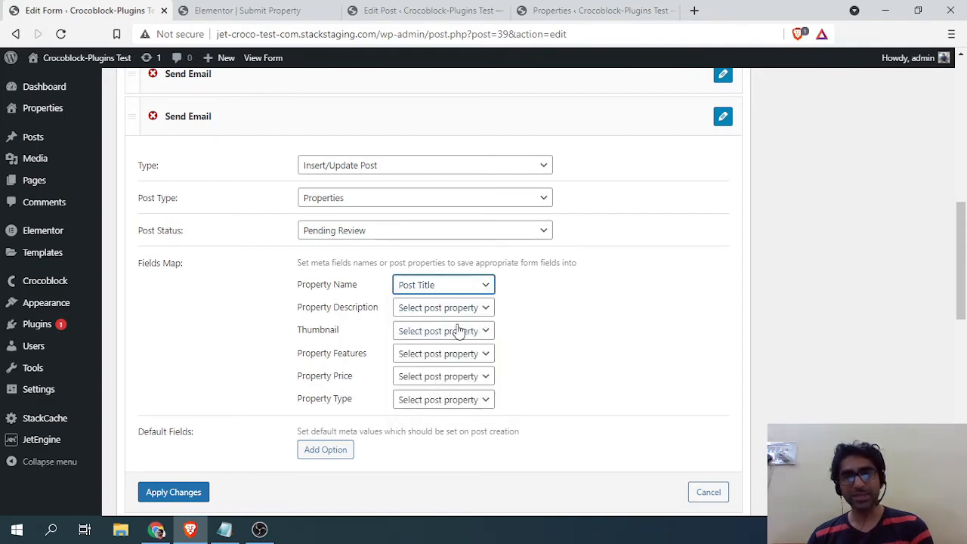
pyautogui.click(592, 309)
# Map the Property Description field to Post Content and the Thumbnail field to Post Thumbnail.
pyautogui.click(425, 315)
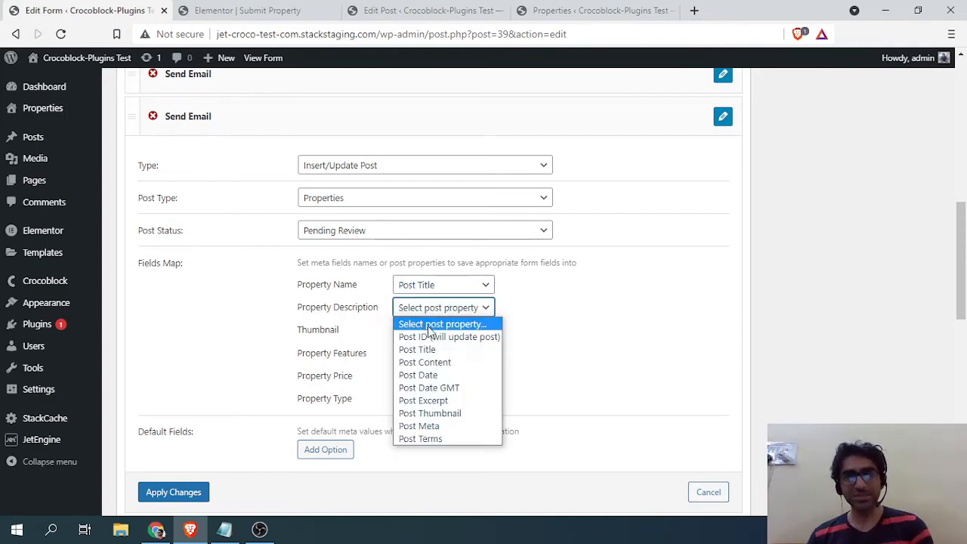
pyautogui.click(430, 360)
pyautogui.click(592, 378)
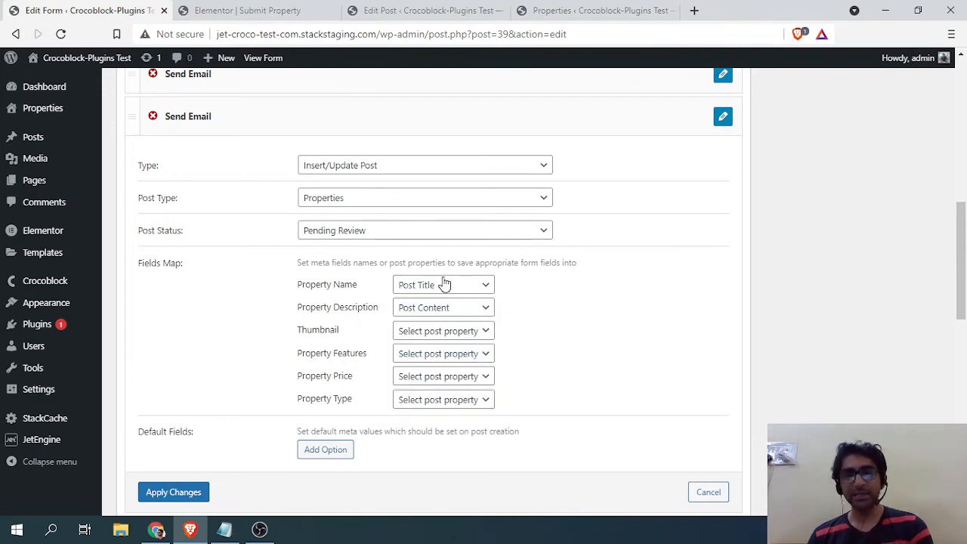
pyautogui.scroll(-1, 442, 284)
pyautogui.click(443, 260)
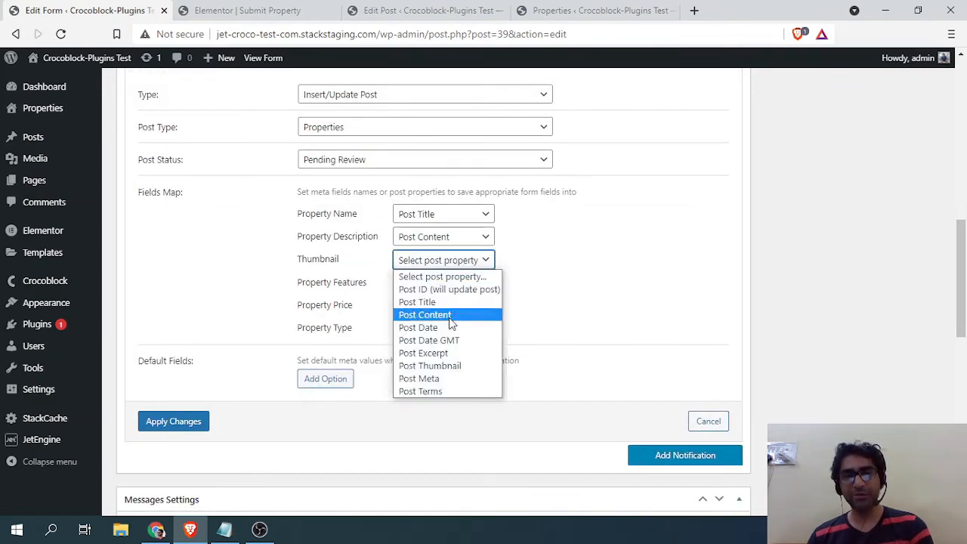
pyautogui.click(430, 366)
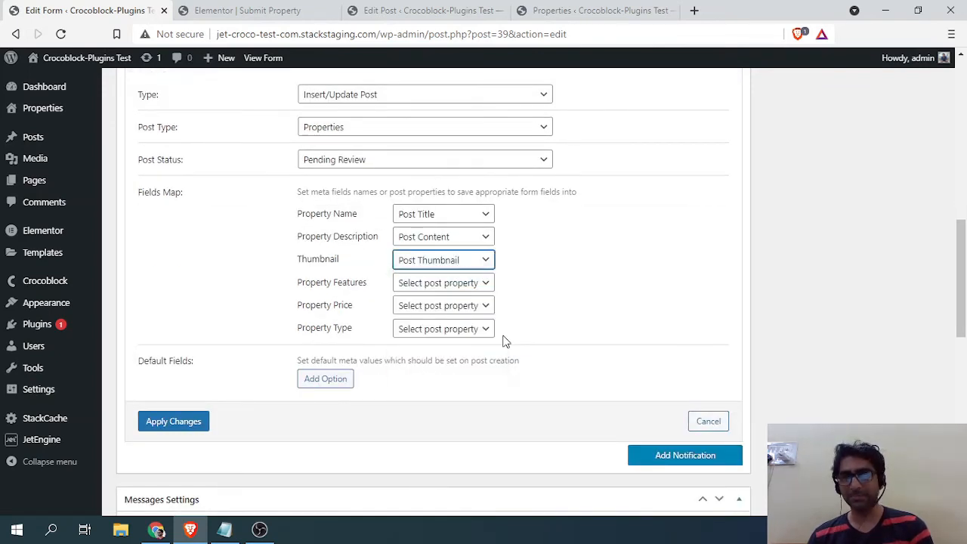
# Map the Property Features field to Post Meta.
pyautogui.click(412, 305)
pyautogui.click(424, 287)
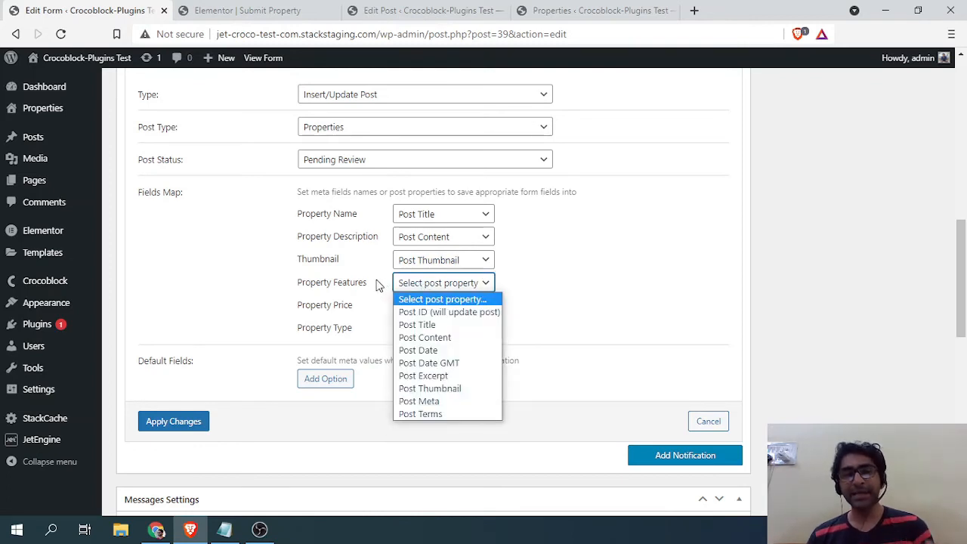
pyautogui.click(419, 401)
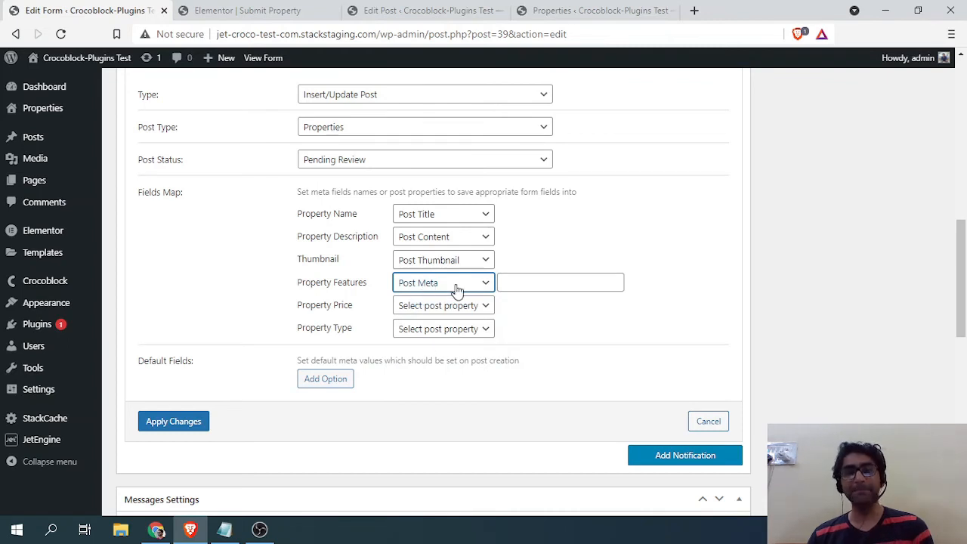
pyautogui.click(547, 281)
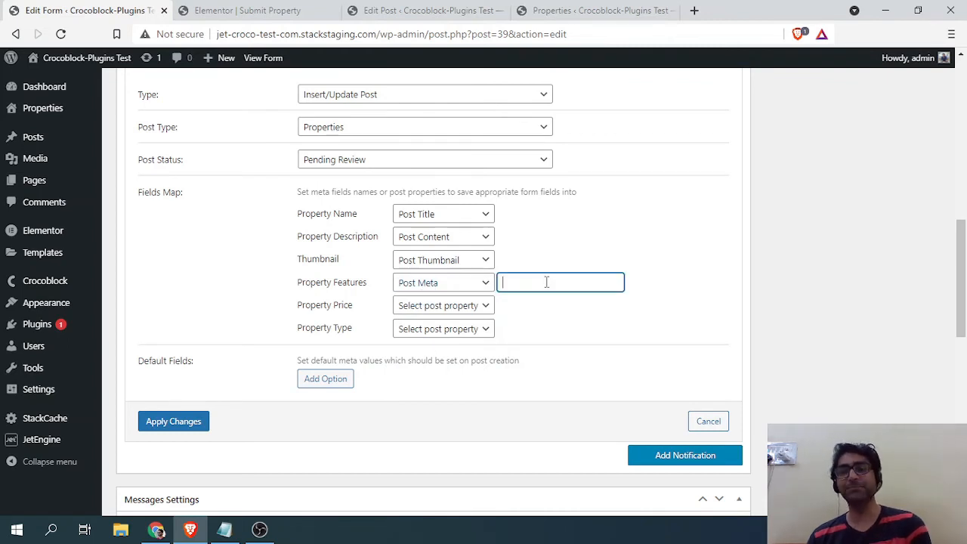
pyautogui.click(341, 281)
pyautogui.click(526, 282)
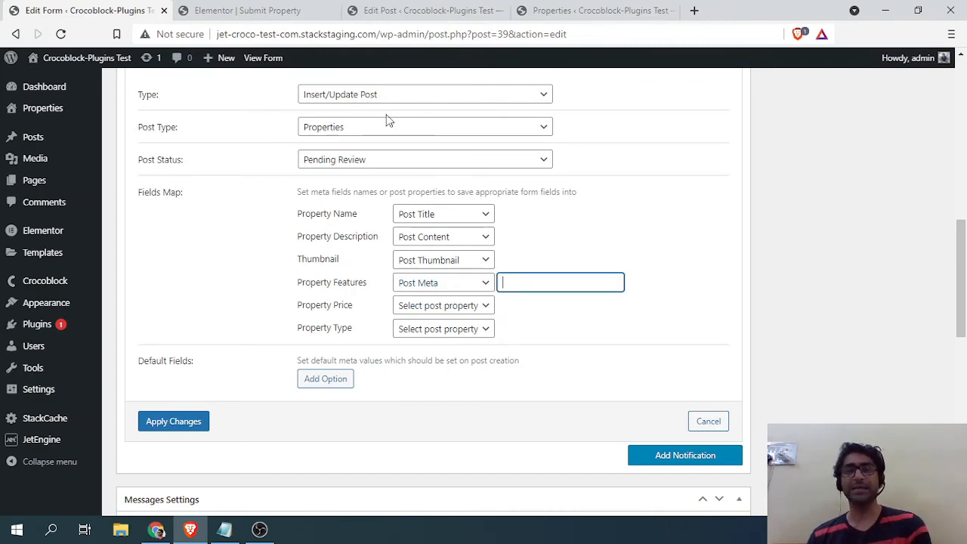
# Open the Properties post type in JetEngine for editing and go to its meta fields.
pyautogui.click(238, 10)
pyautogui.click(423, 10)
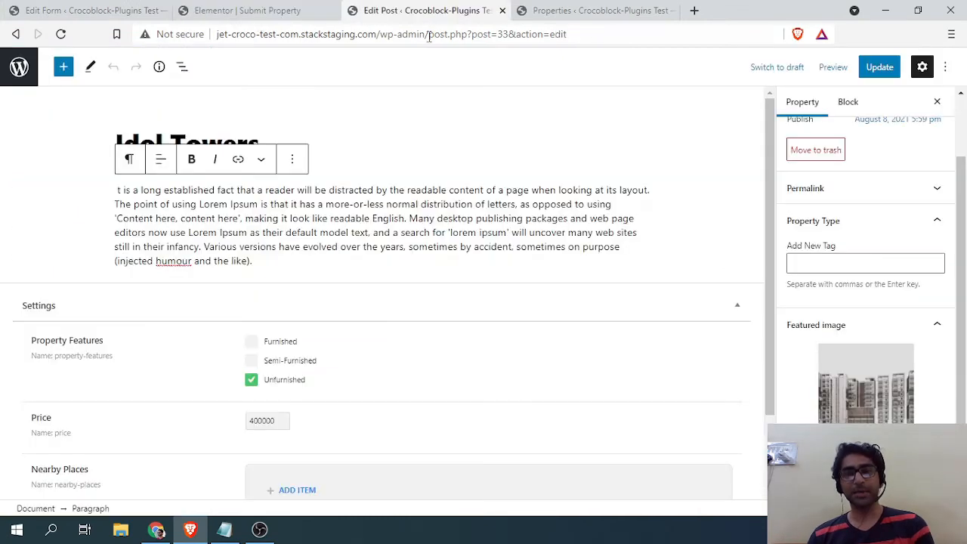
pyautogui.click(559, 10)
pyautogui.scroll(-1, 30, 340)
pyautogui.moveTo(46, 475)
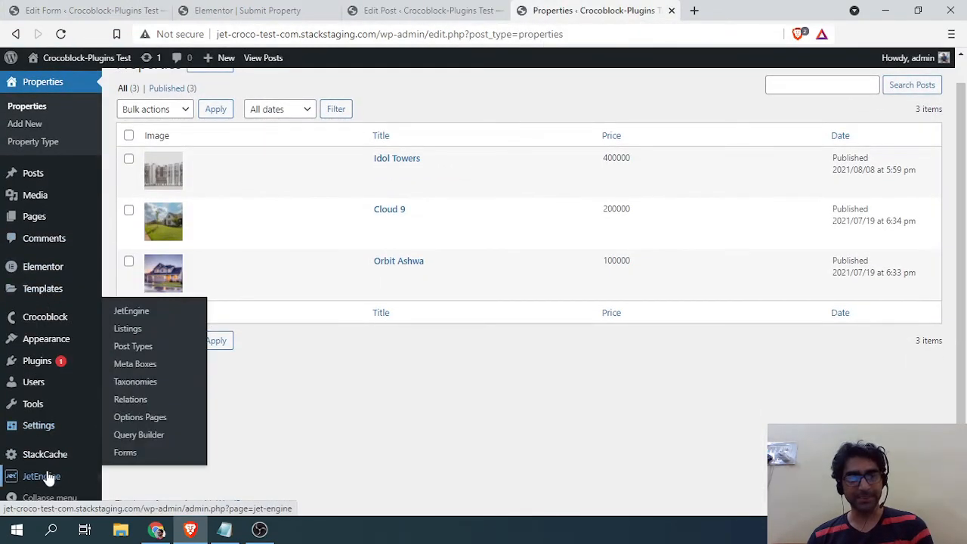
pyautogui.click(139, 349)
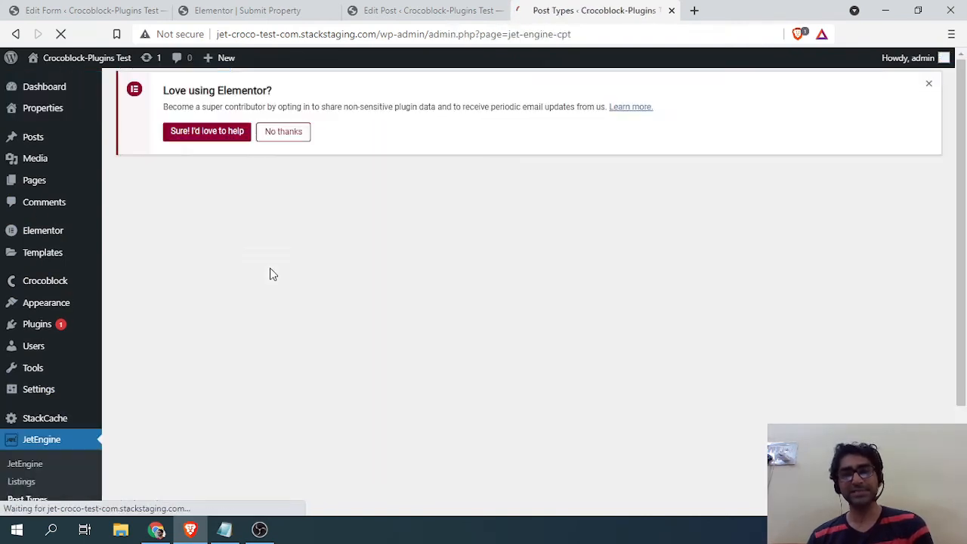
pyautogui.click(146, 256)
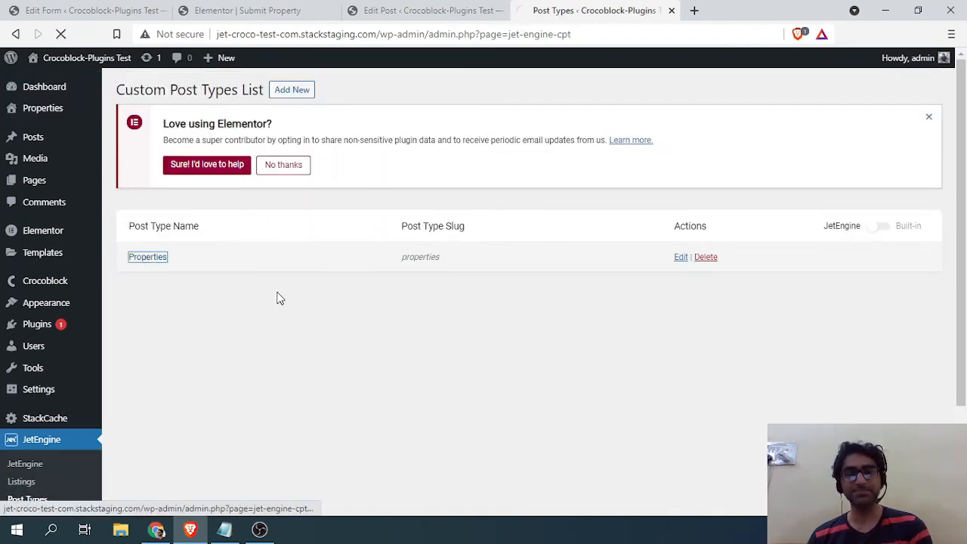
pyautogui.scroll(-1, 331, 285)
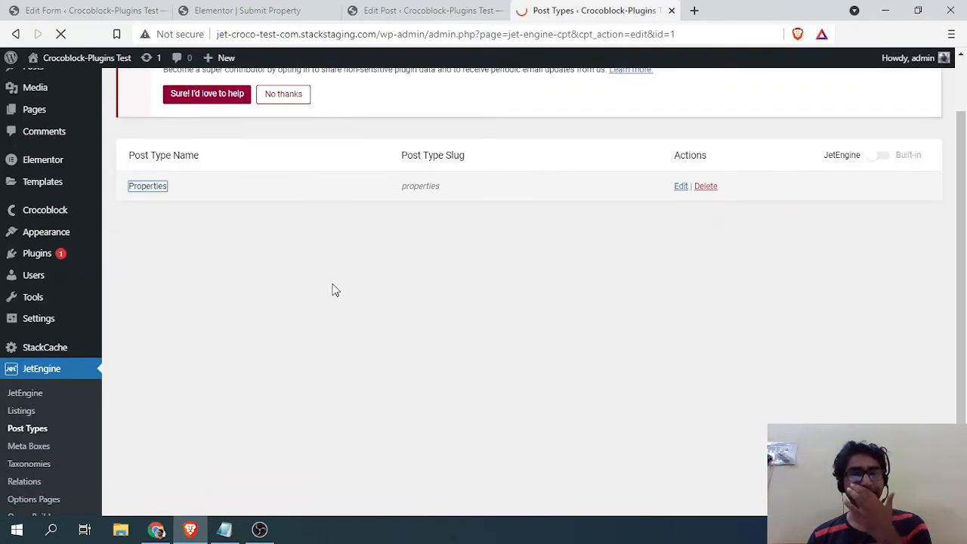
pyautogui.scroll(-1, 271, 263)
pyautogui.scroll(-1, 166, 363)
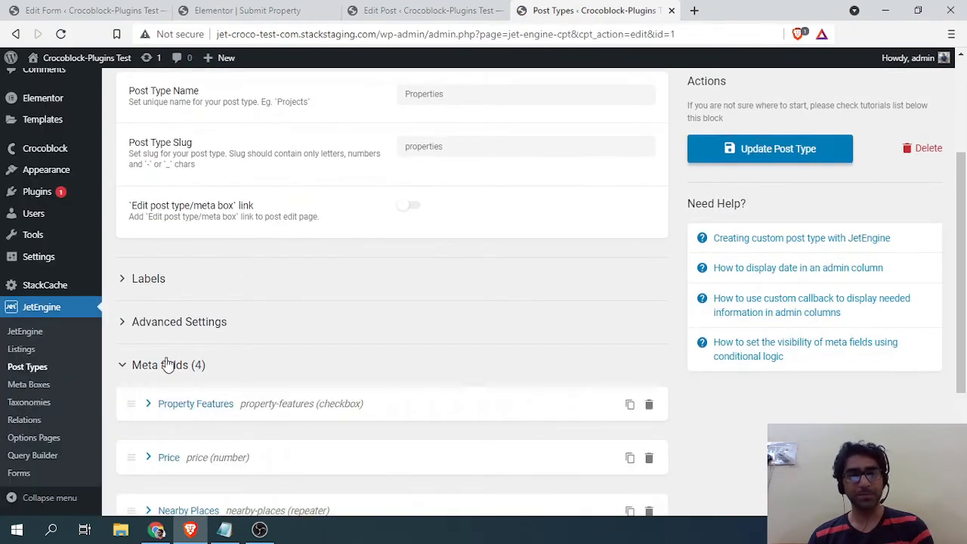
pyautogui.scroll(-3, 196, 366)
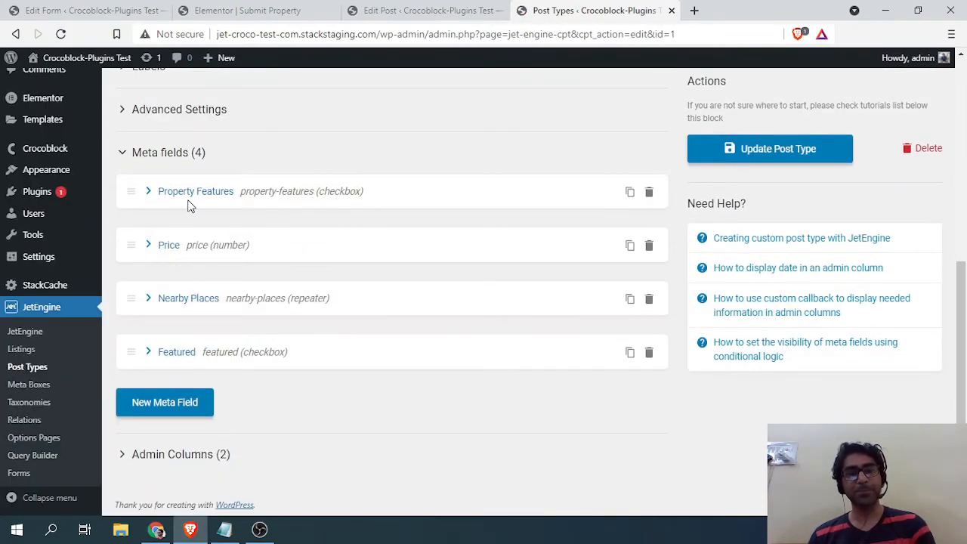
# Copy the Property Features meta field's name and paste property-features as the Property Features meta key in the form's Fields Map.
pyautogui.click(262, 198)
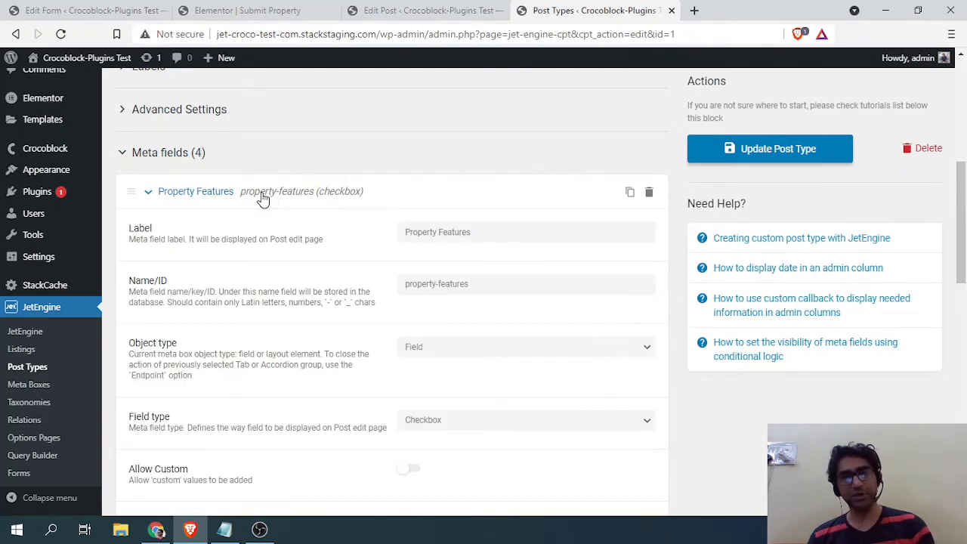
pyautogui.tripleClick(451, 283)
pyautogui.hotkey('ctrl', 'c')
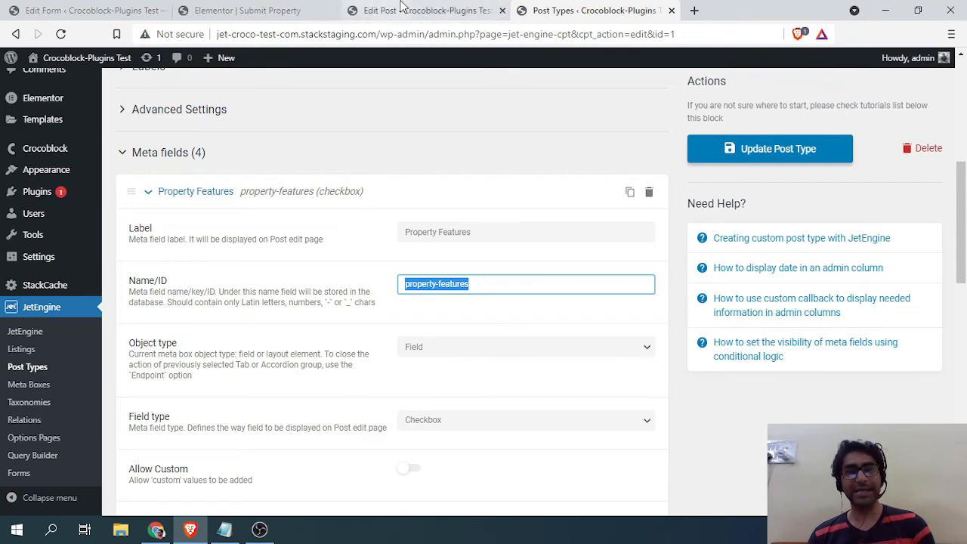
pyautogui.click(427, 11)
pyautogui.click(249, 11)
pyautogui.click(127, 8)
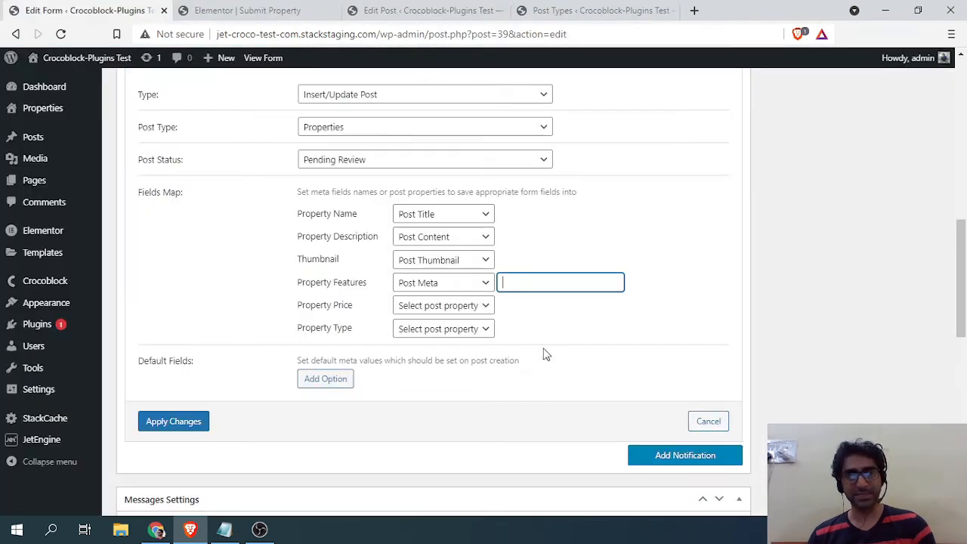
pyautogui.hotkey('ctrl', 'v')
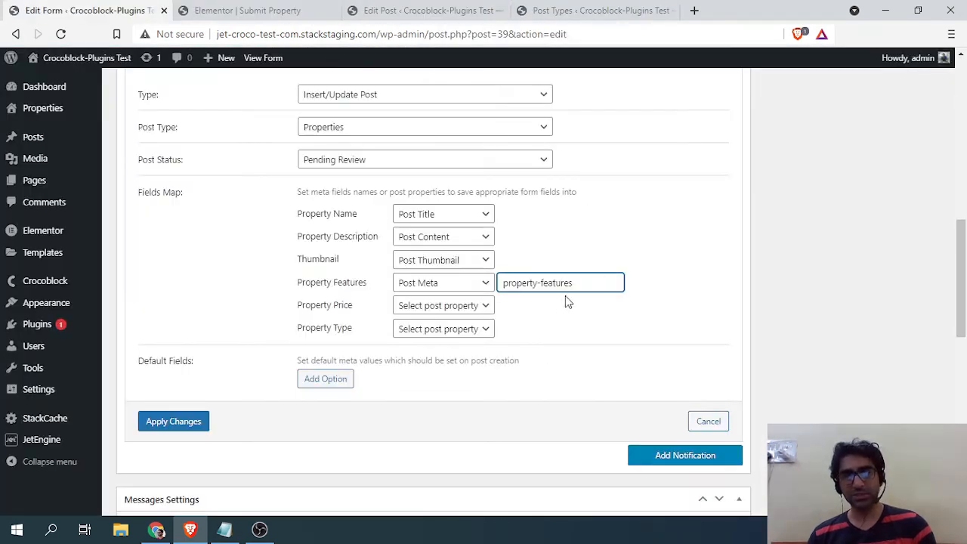
# Clear the Property Features meta key and paste property-features into it again.
pyautogui.click(581, 333)
pyautogui.moveTo(594, 283); pyautogui.dragTo(526, 283)
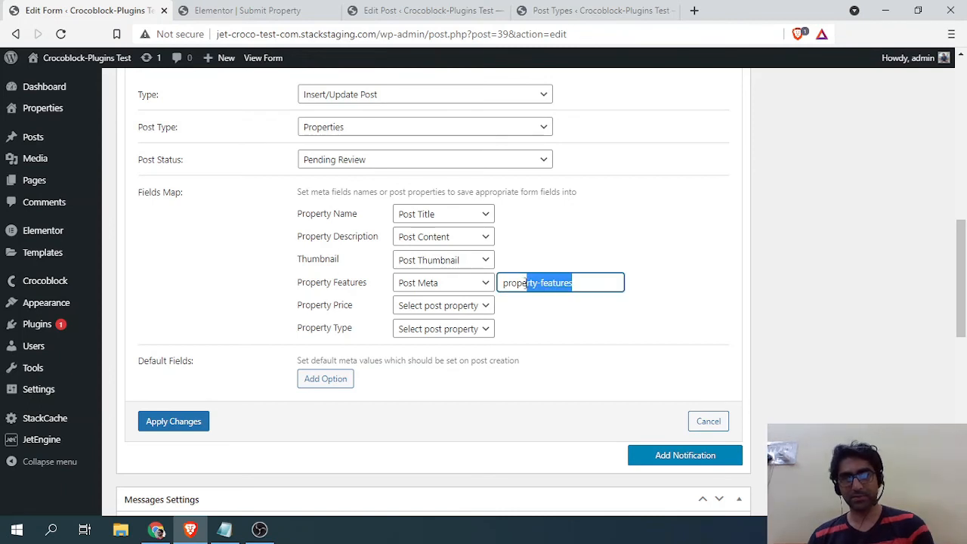
pyautogui.press('BackSpace')
pyautogui.hotkey('ctrl', 'a')
pyautogui.hotkey('ctrl', 'v')
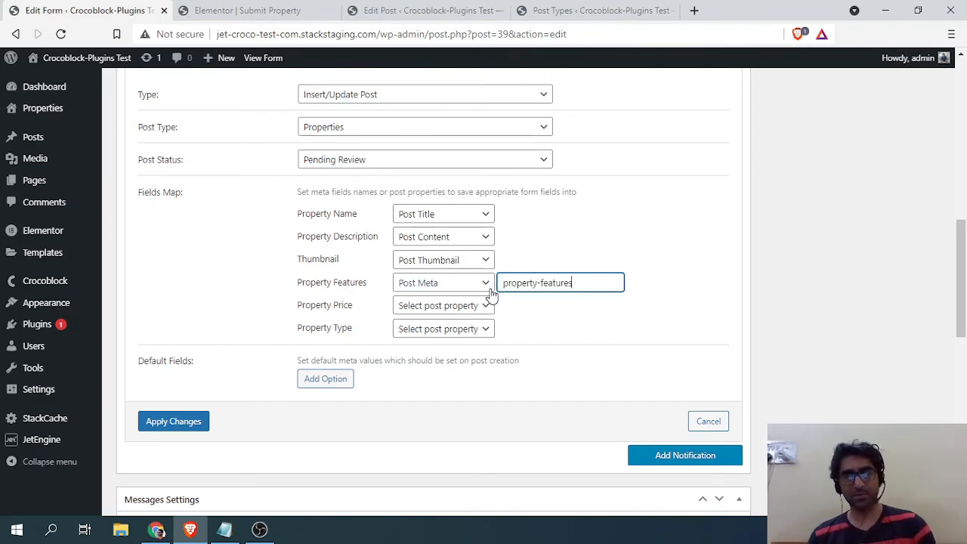
pyautogui.click(561, 330)
# Map the Property Price field to Post Meta with the meta key price, checking the key among the post type's meta fields.
pyautogui.scroll(-1, 521, 306)
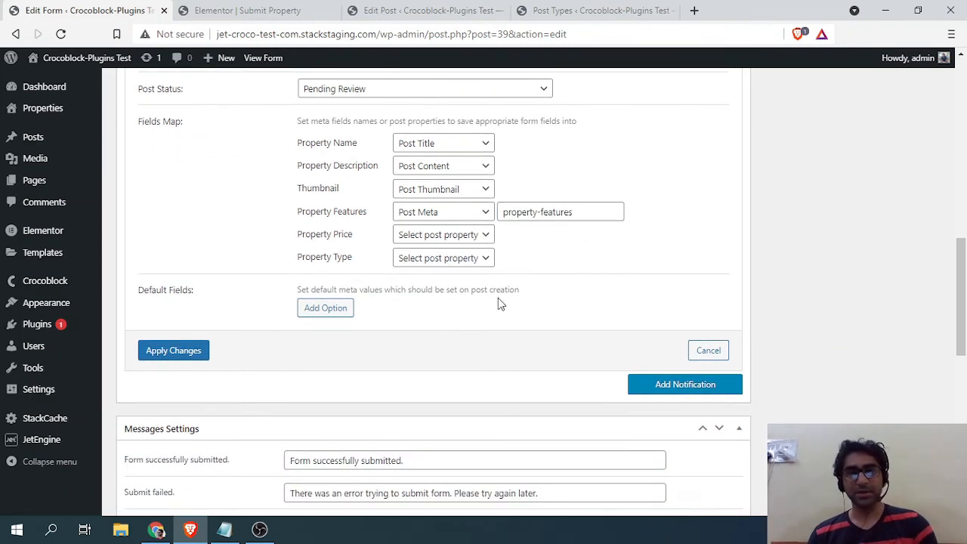
pyautogui.click(457, 234)
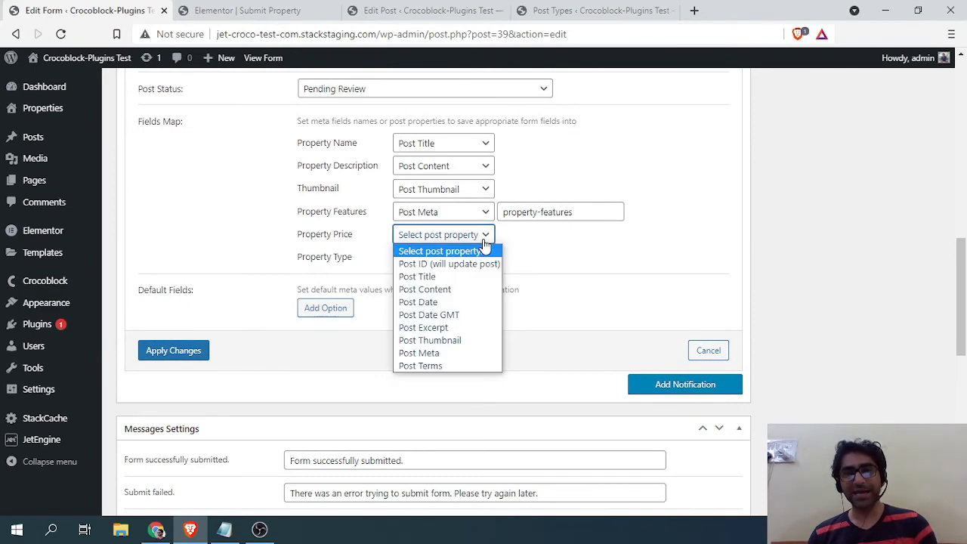
pyautogui.click(421, 353)
pyautogui.click(534, 234)
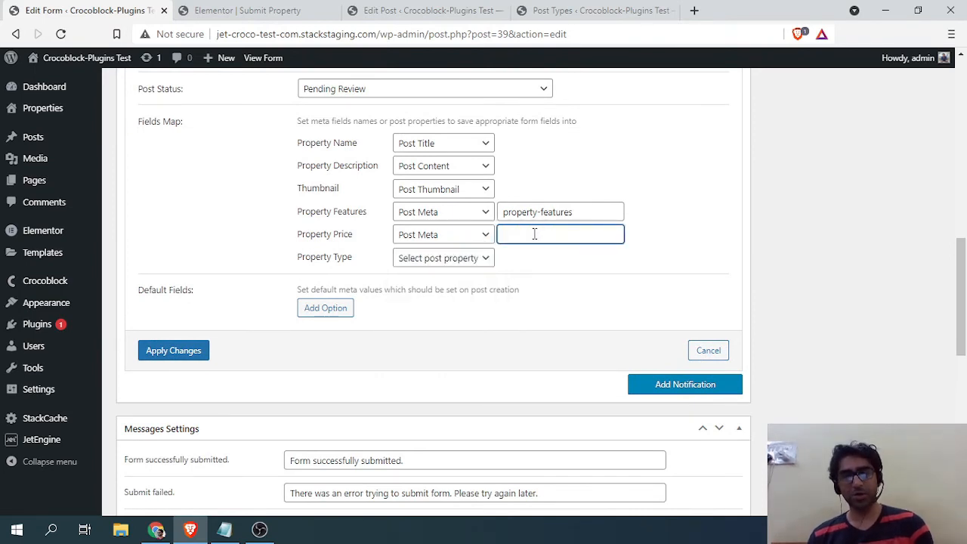
pyautogui.click(597, 10)
pyautogui.click(203, 197)
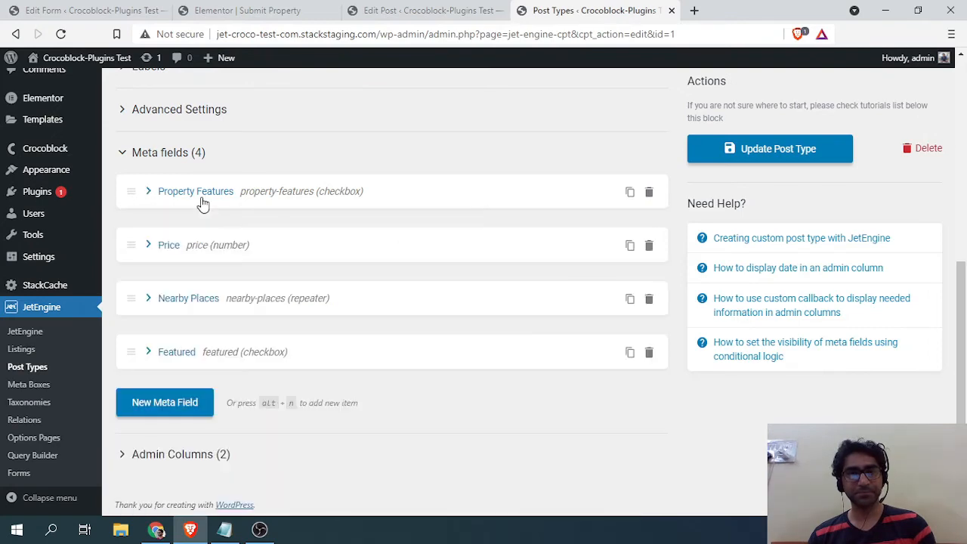
pyautogui.click(286, 6)
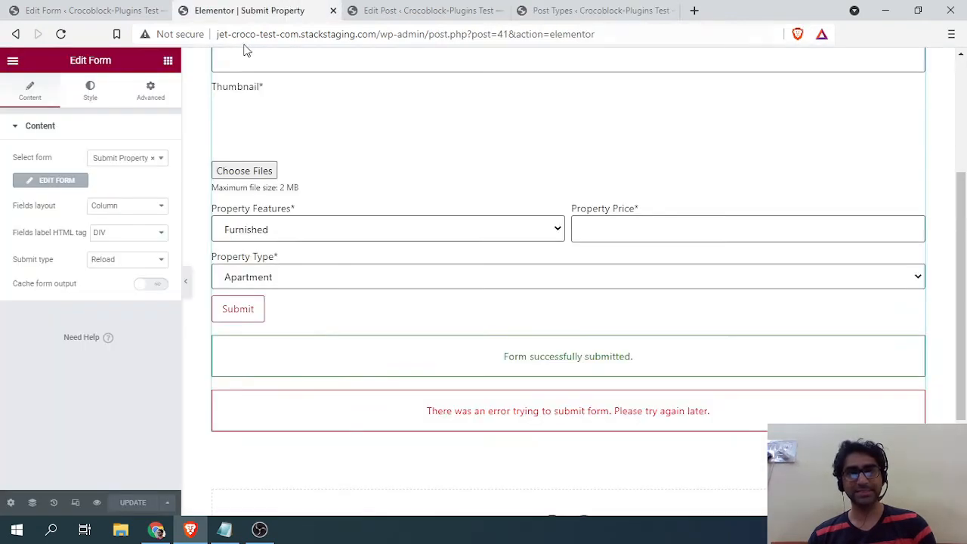
pyautogui.click(18, 9)
pyautogui.write('p')
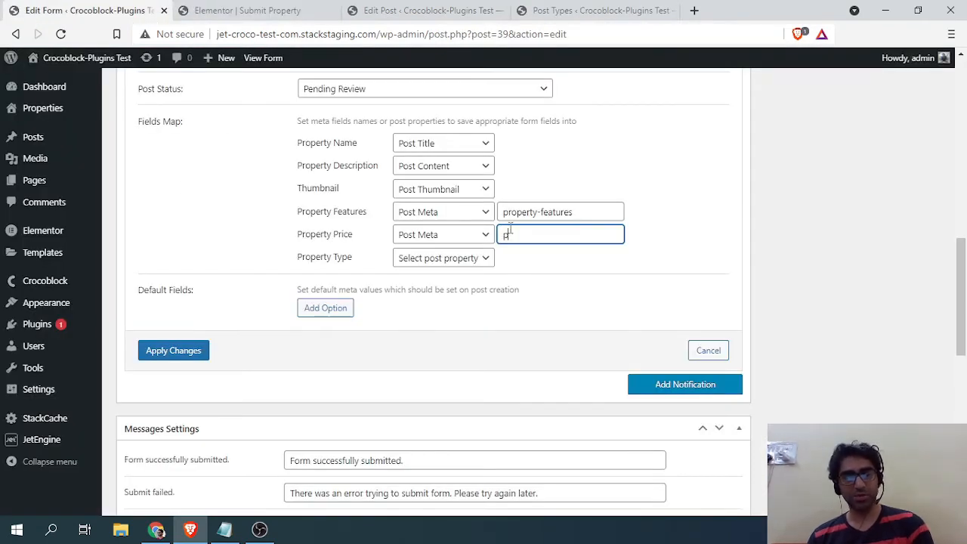
pyautogui.write('rice')
pyautogui.click(542, 286)
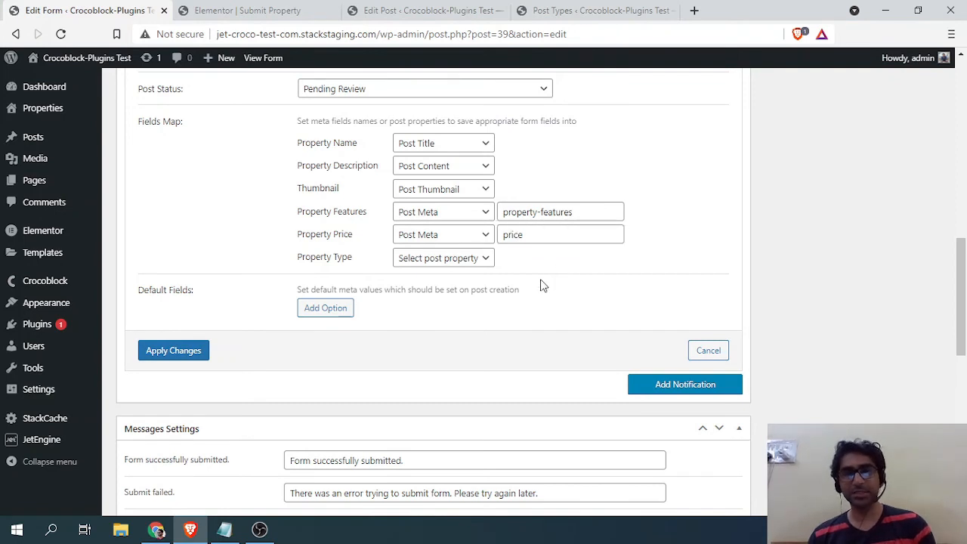
# Map the Property Type field to Post Terms with the Property Type taxonomy and apply the Insert/Update Post notification changes.
pyautogui.click(427, 261)
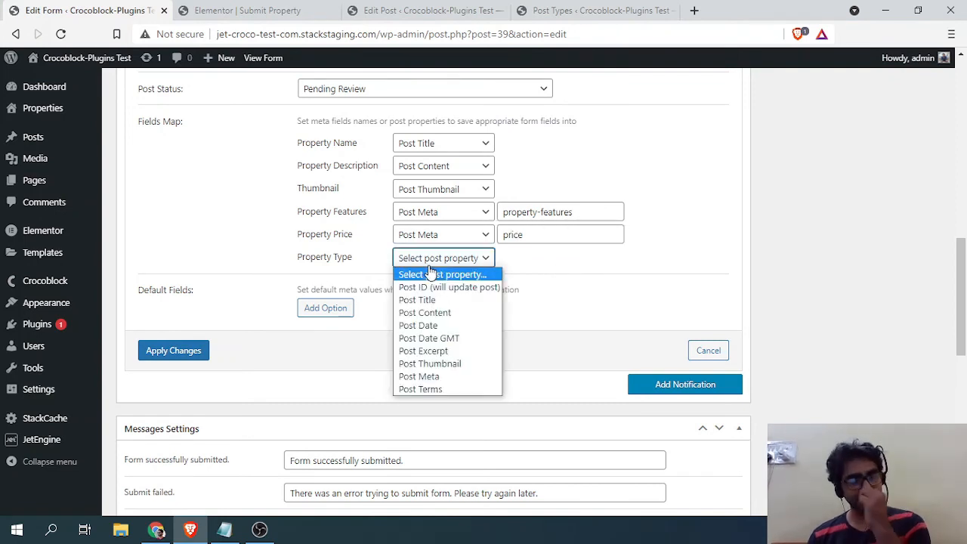
pyautogui.click(434, 389)
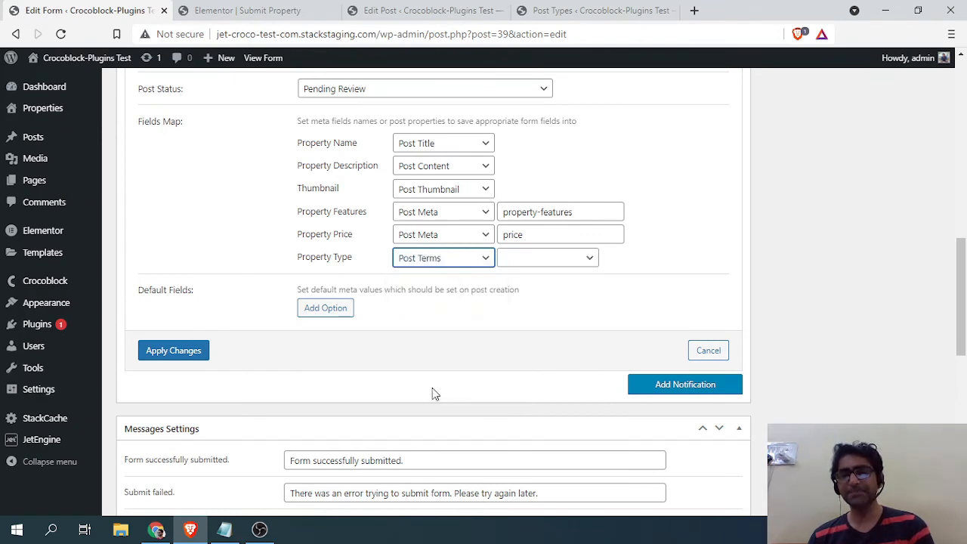
pyautogui.click(535, 257)
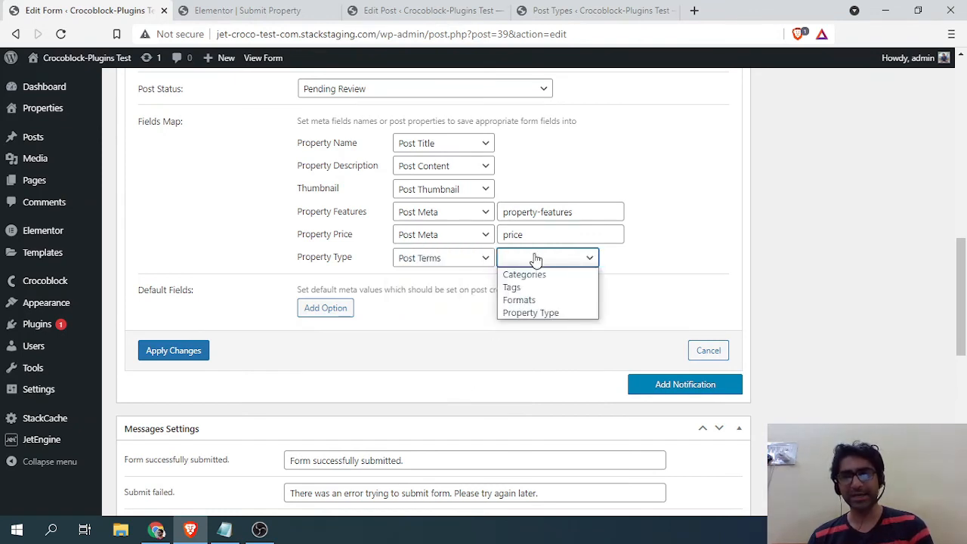
pyautogui.click(529, 314)
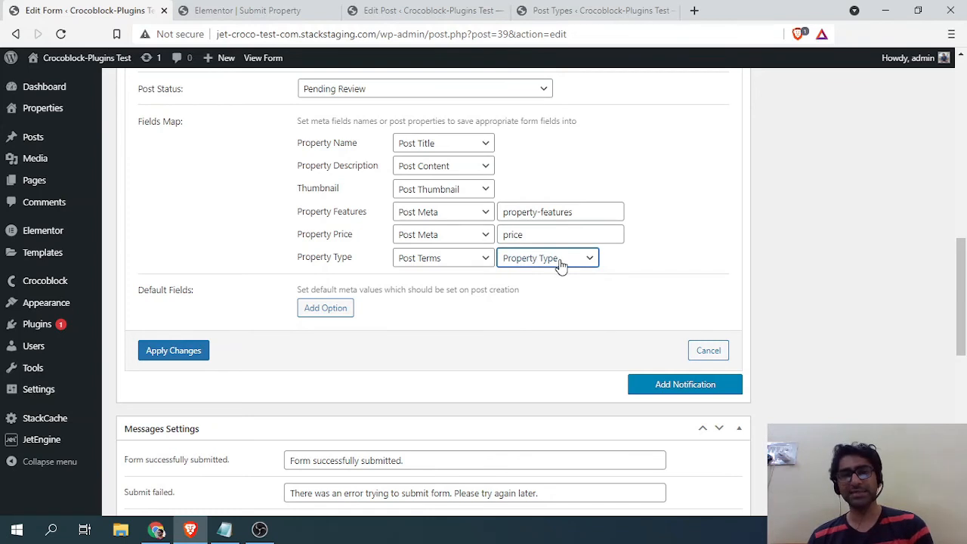
pyautogui.click(462, 262)
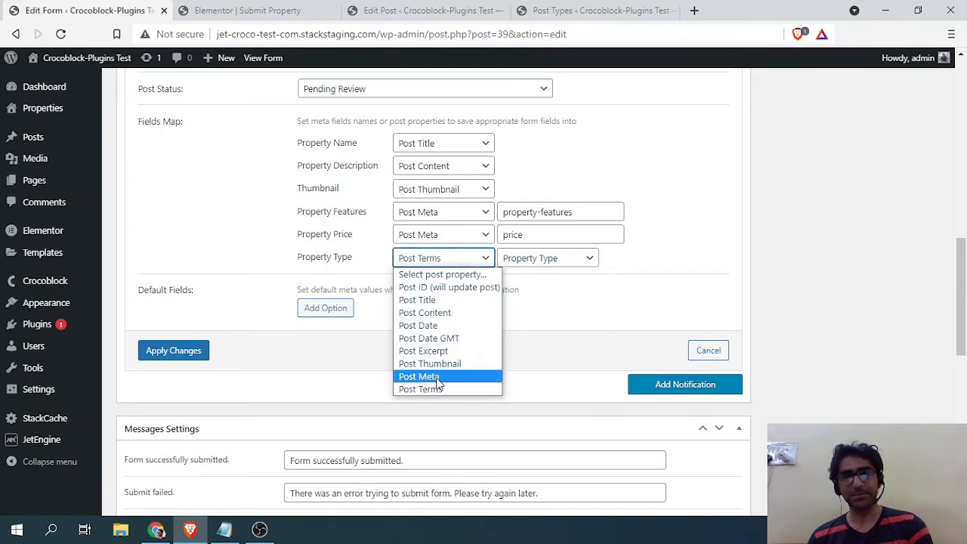
pyautogui.click(627, 261)
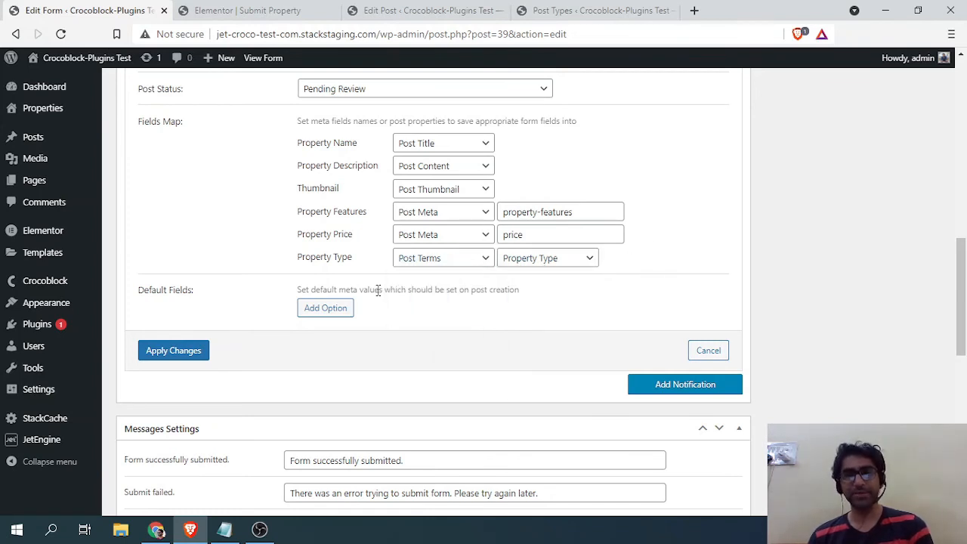
pyautogui.scroll(1, 377, 290)
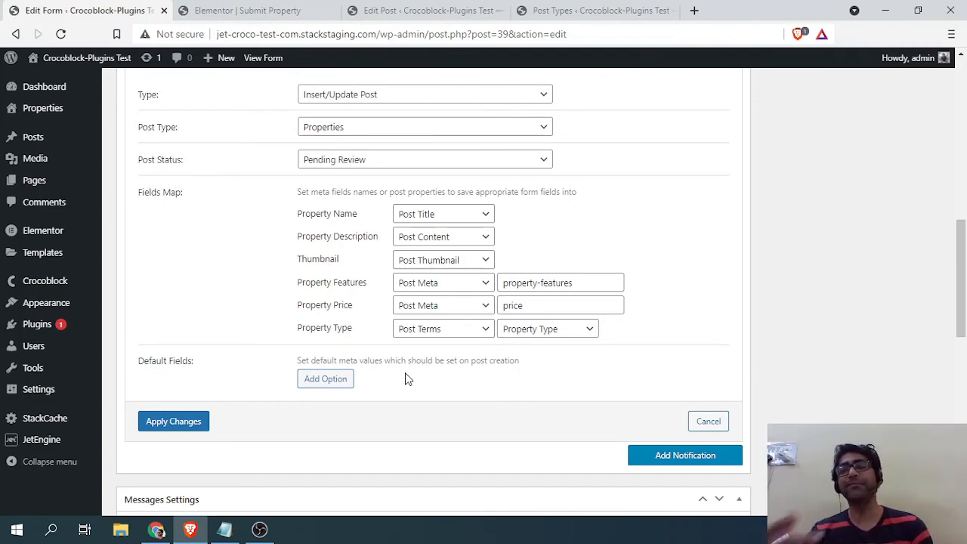
pyautogui.click(168, 421)
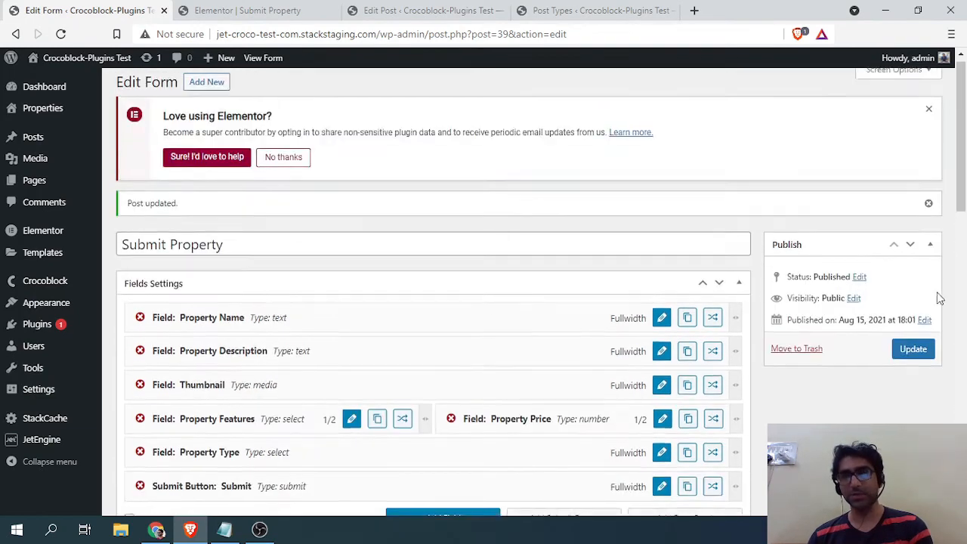
# Review the form's post-submit actions and message settings and update the Submit Property form.
pyautogui.scroll(-3, 879, 373)
pyautogui.scroll(-1, 849, 349)
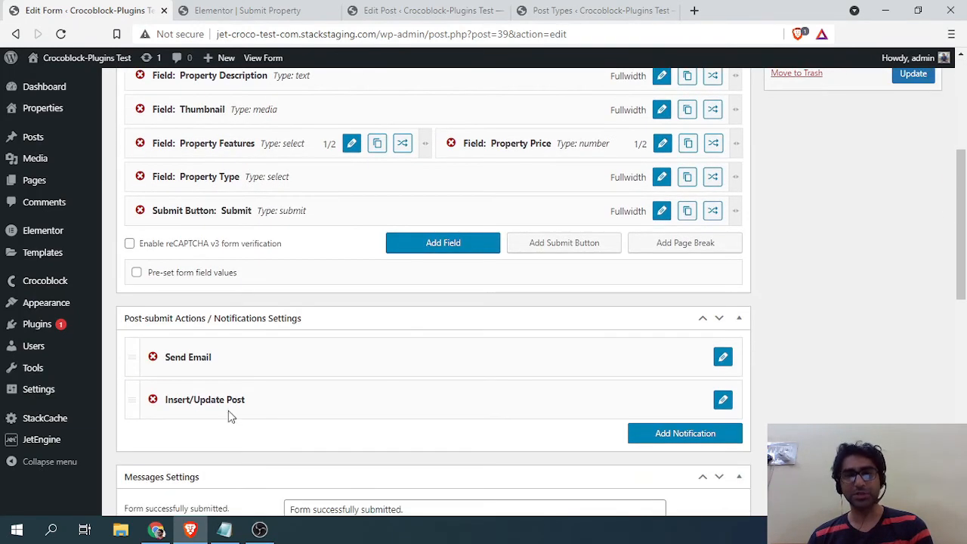
pyautogui.scroll(-6, 584, 320)
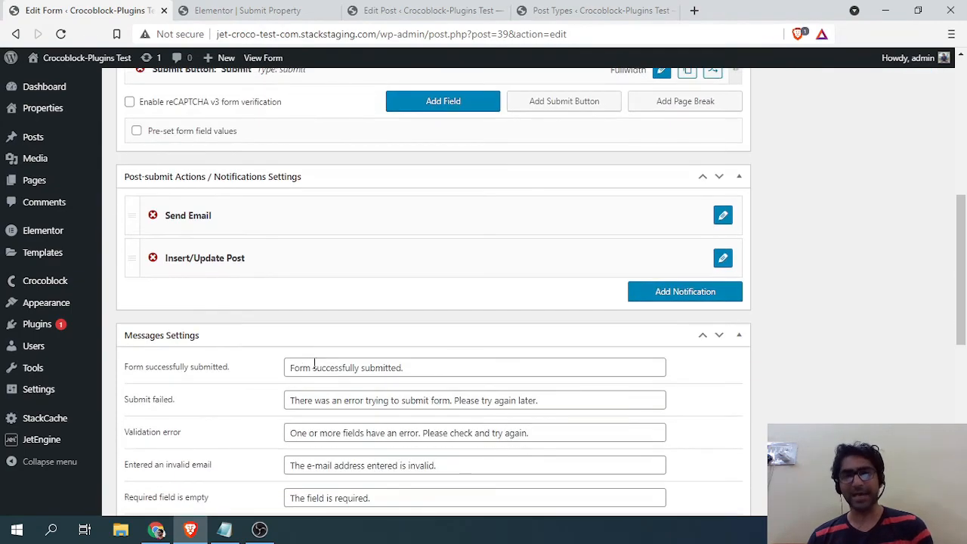
pyautogui.scroll(4, 552, 319)
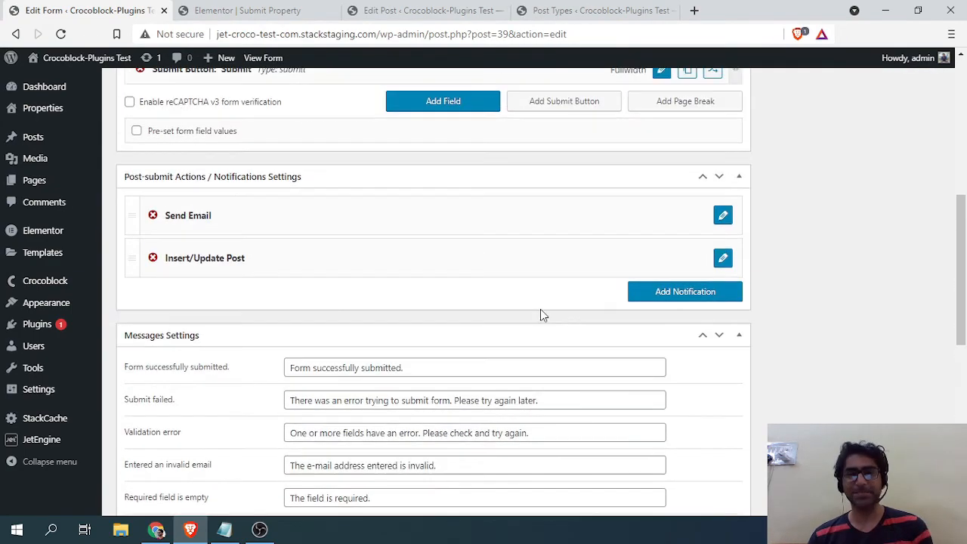
pyautogui.scroll(-7, 540, 315)
pyautogui.scroll(4, 355, 204)
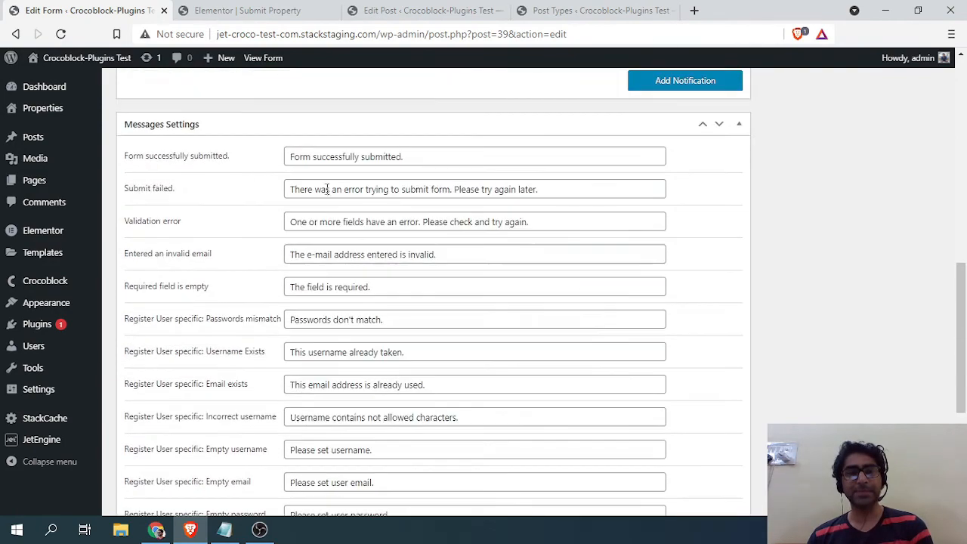
pyautogui.scroll(-6, 381, 182)
pyautogui.scroll(10, 379, 330)
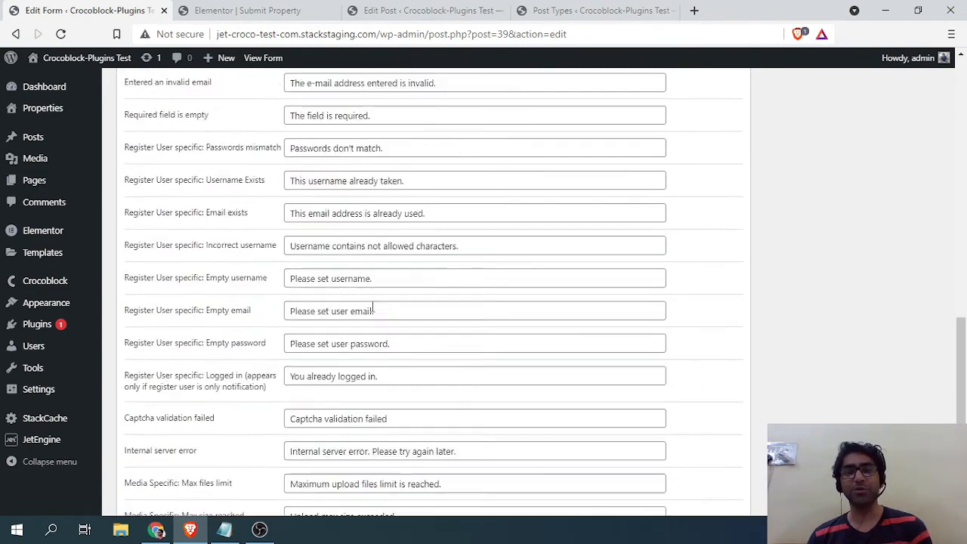
pyautogui.scroll(4, 765, 302)
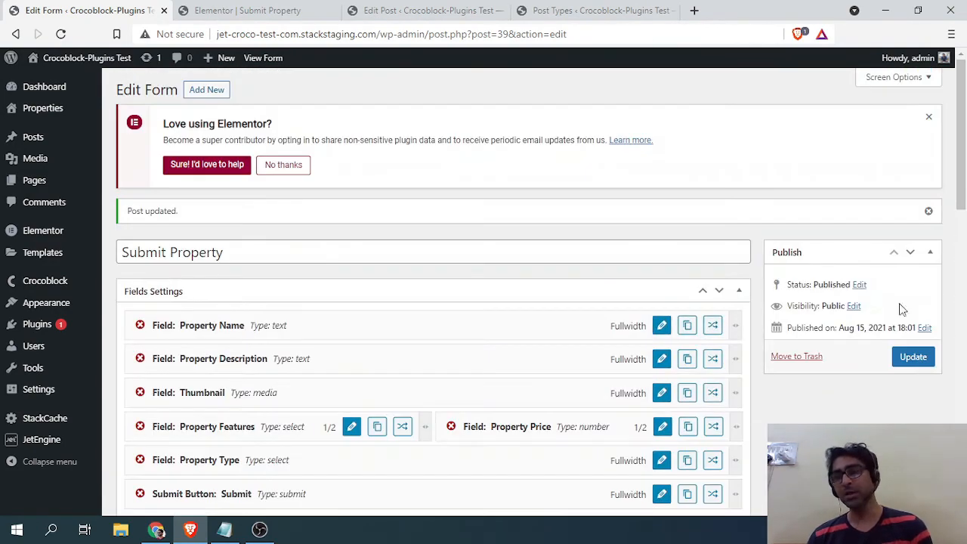
pyautogui.click(911, 358)
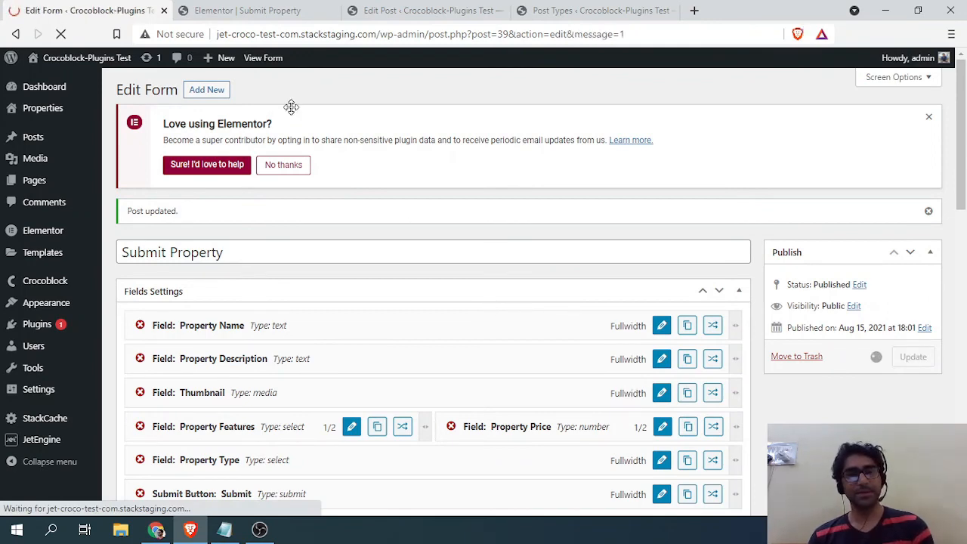
# Switch to the Submit Property page in Elementor, look over the form preview and set the form's submit type to AJAX.
pyautogui.click(253, 10)
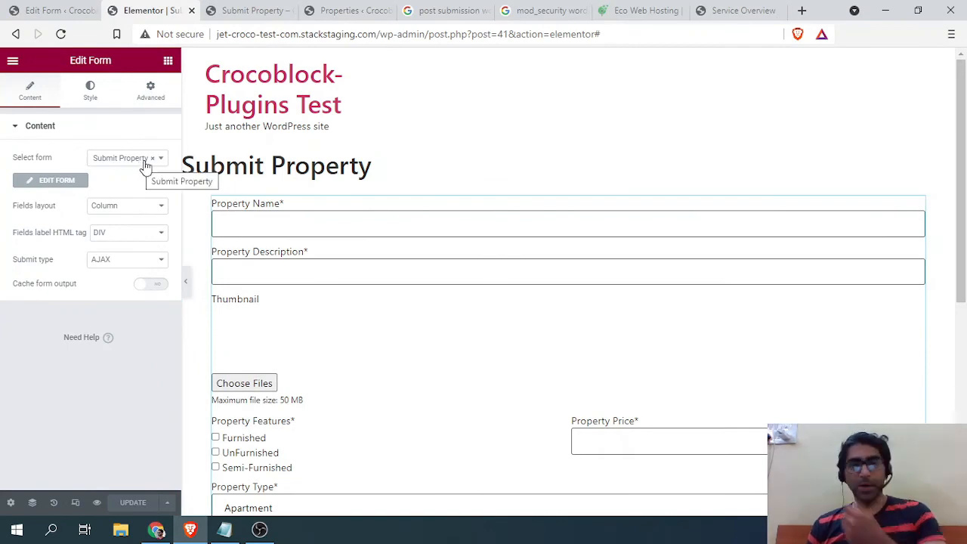
pyautogui.scroll(-2, 324, 216)
pyautogui.scroll(-3, 587, 263)
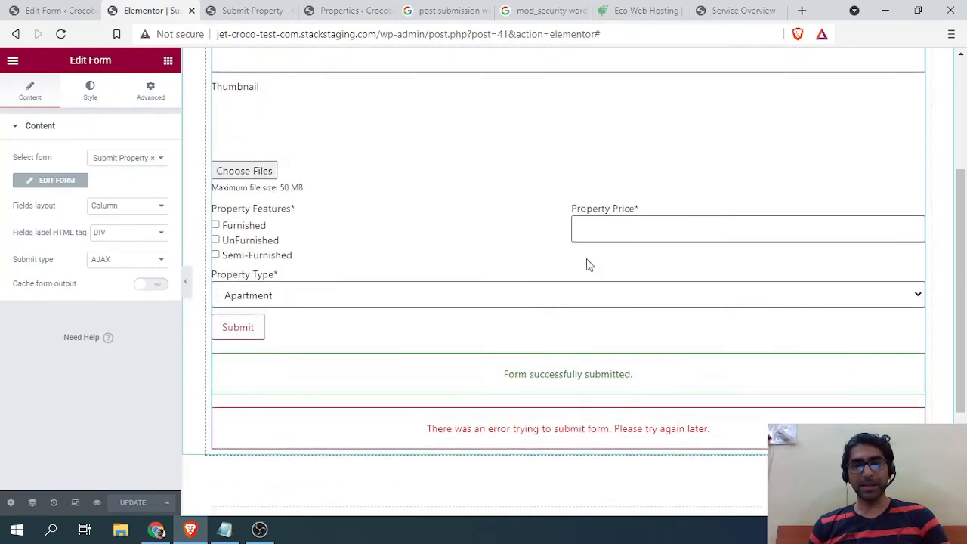
pyautogui.scroll(1, 606, 371)
pyautogui.scroll(-1, 646, 291)
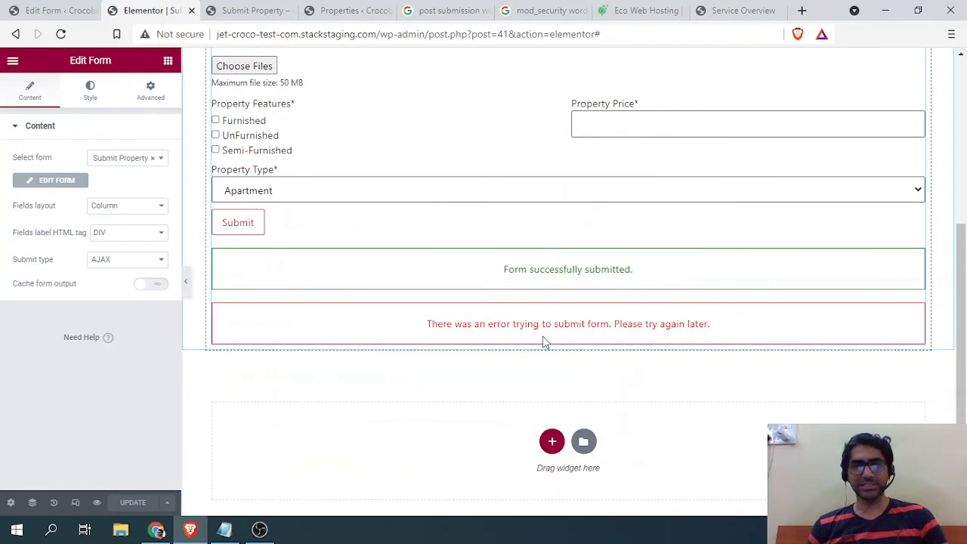
pyautogui.scroll(3, 468, 309)
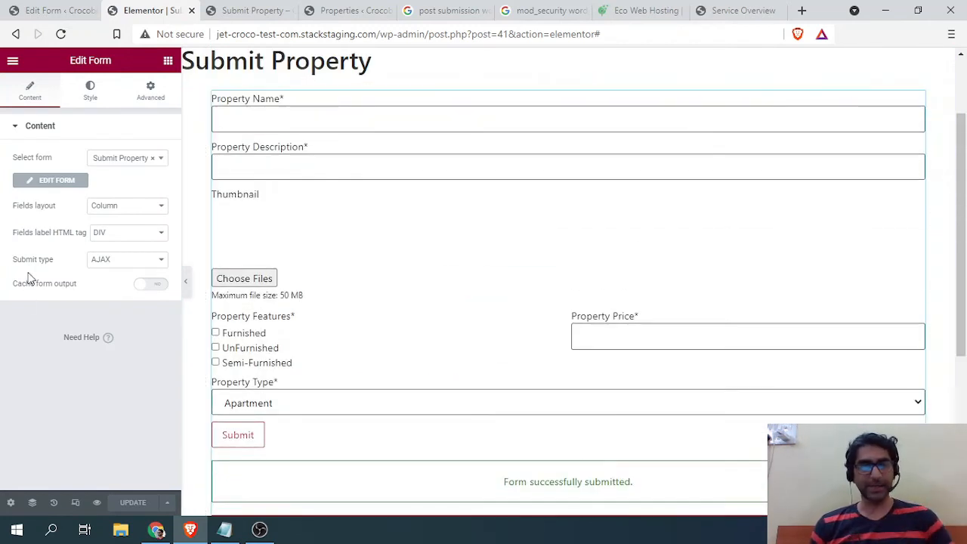
pyautogui.click(128, 260)
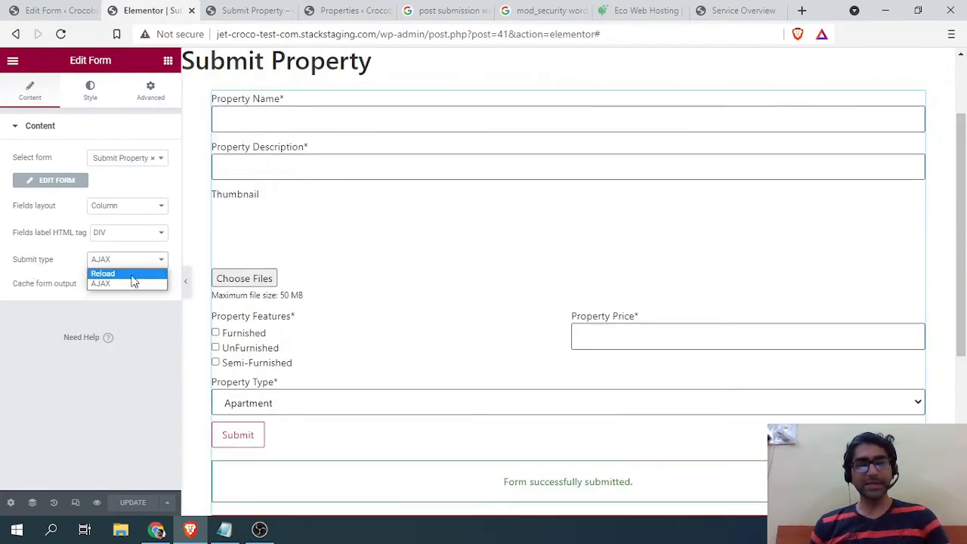
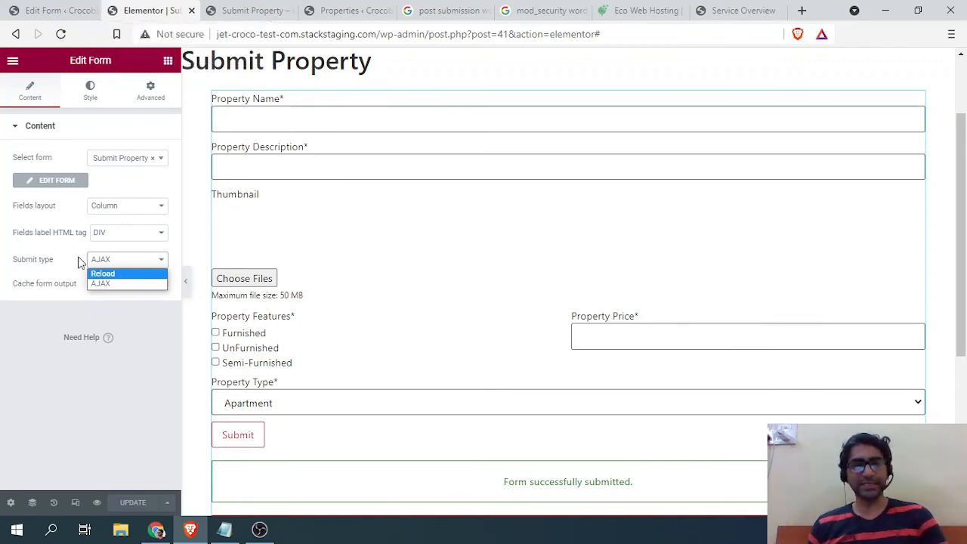
pyautogui.click(112, 286)
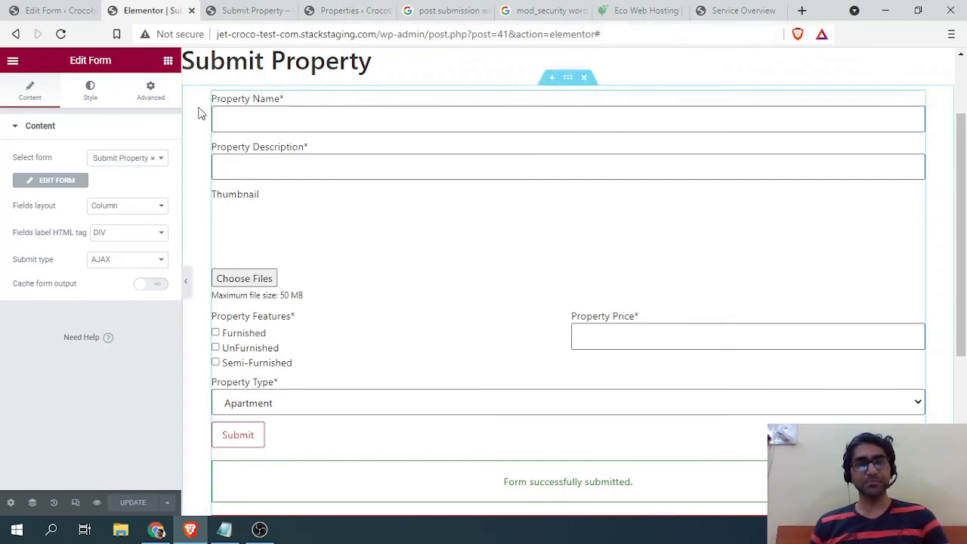
# Close the old front-end view of the Submit Property page and open the live page again in a new tab.
pyautogui.click(242, 10)
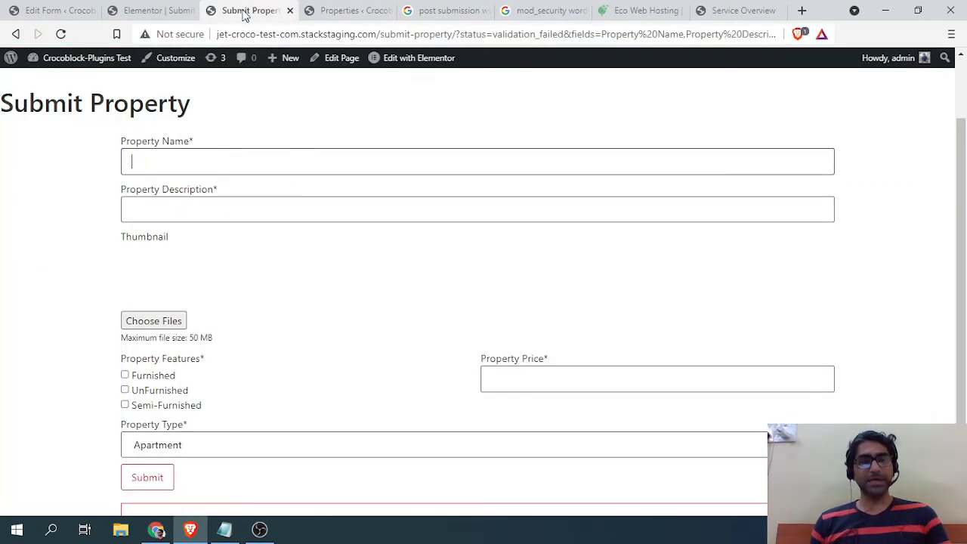
pyautogui.click(143, 11)
pyautogui.click(295, 11)
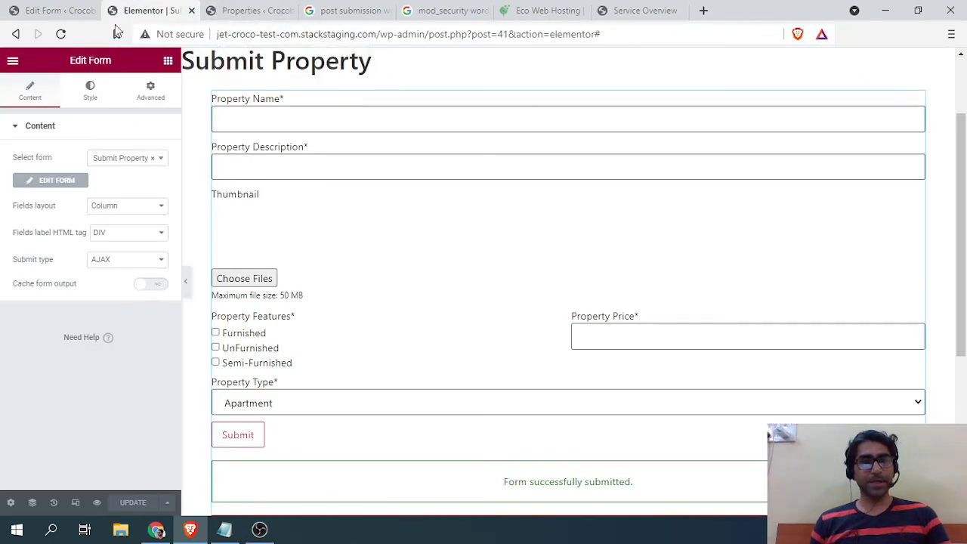
pyautogui.click(13, 62)
pyautogui.rightClick(52, 254)
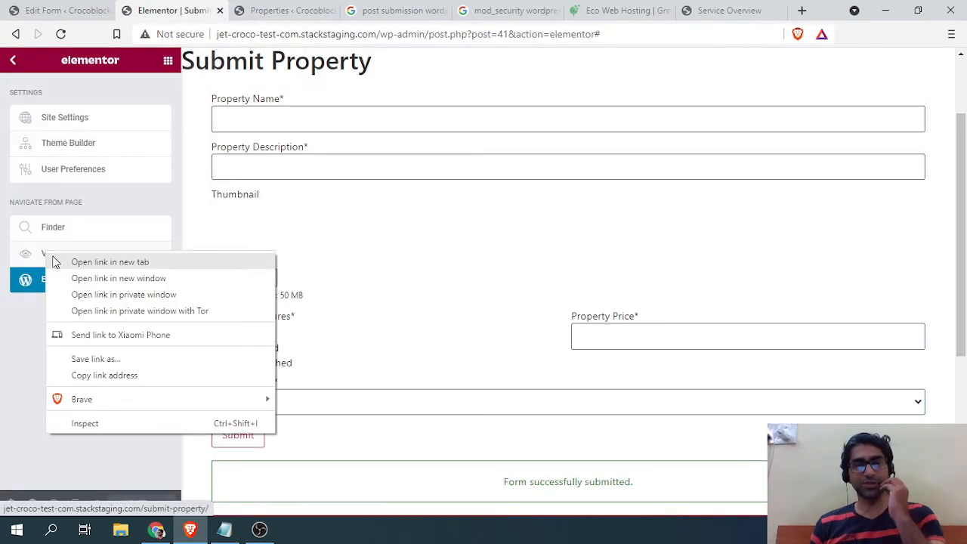
pyautogui.click(83, 262)
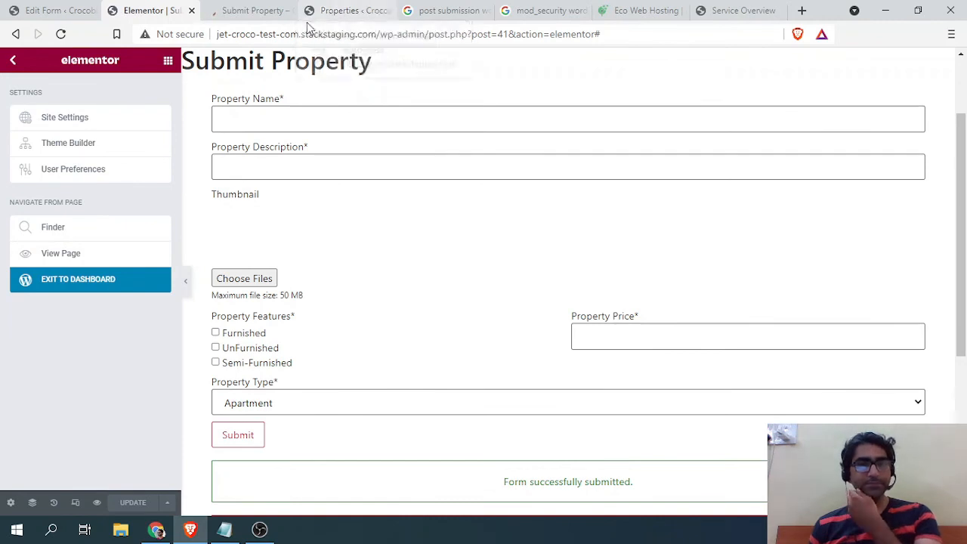
# Check the existing entries in the Properties list and return to the live Submit Property page.
pyautogui.click(325, 7)
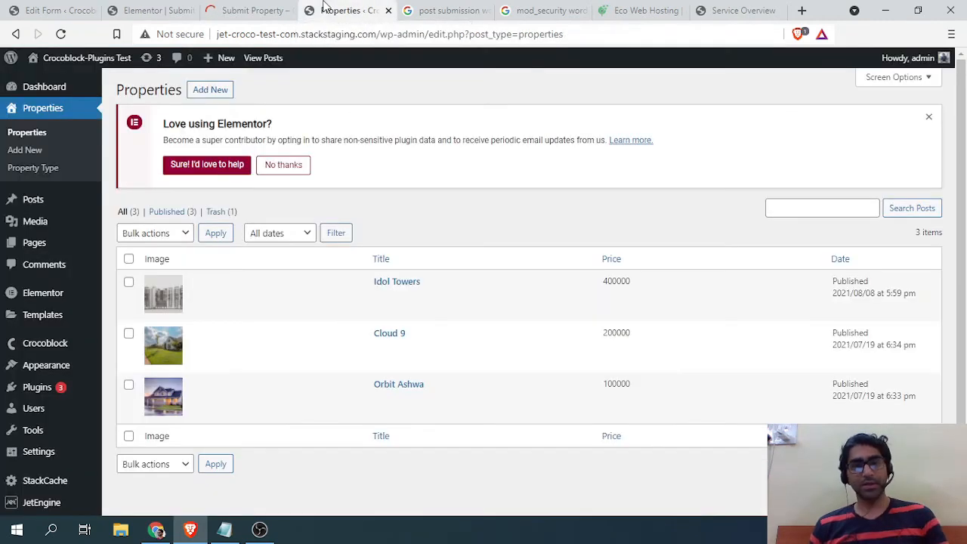
pyautogui.click(215, 9)
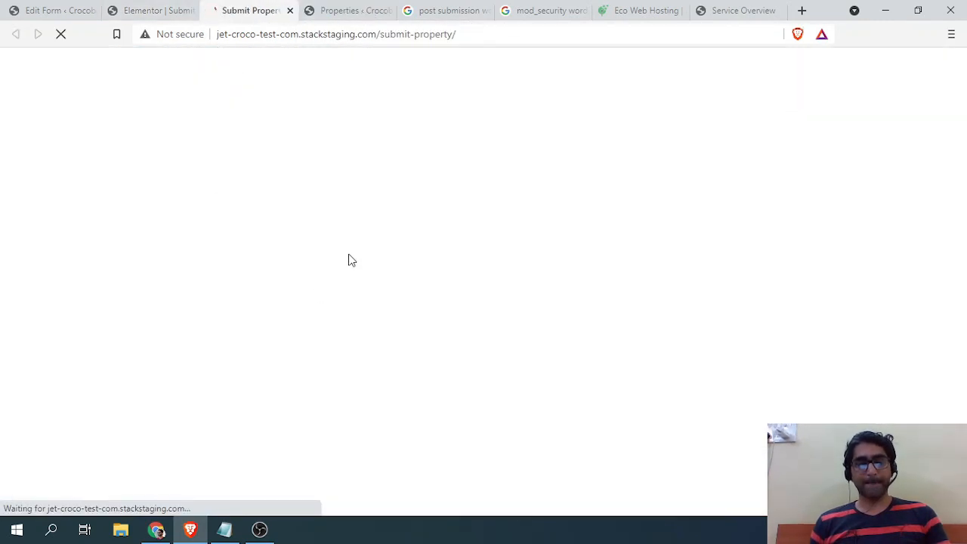
pyautogui.scroll(-2, 273, 237)
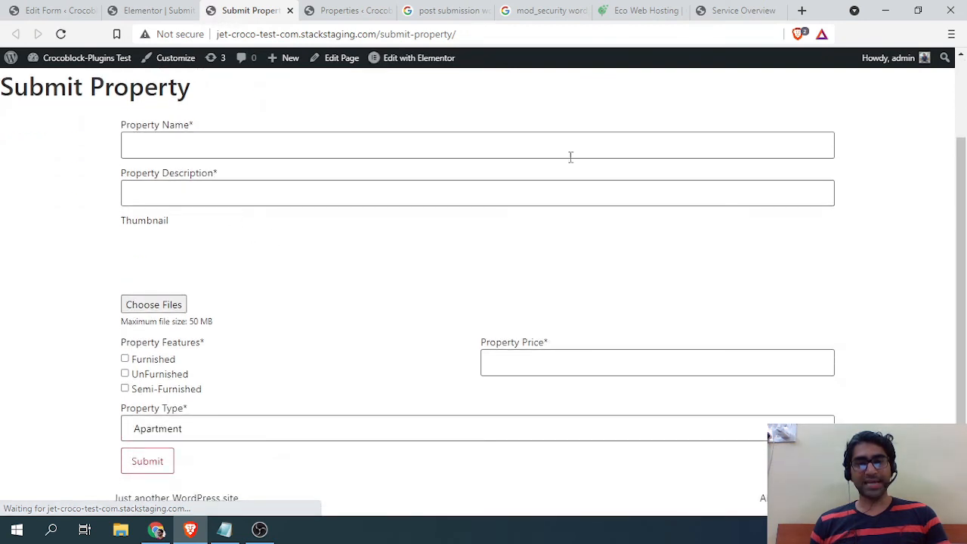
pyautogui.scroll(2, 327, 409)
# Fill in the live form with the property name Best Apartment and the description asbdubdAOJSNDASD.
pyautogui.click(195, 245)
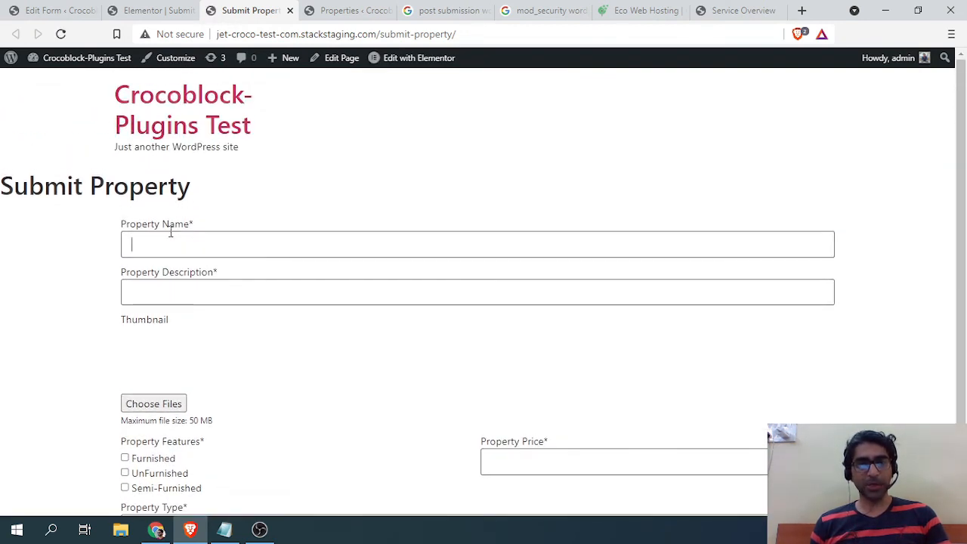
pyautogui.click(174, 276)
pyautogui.scroll(-2, 194, 244)
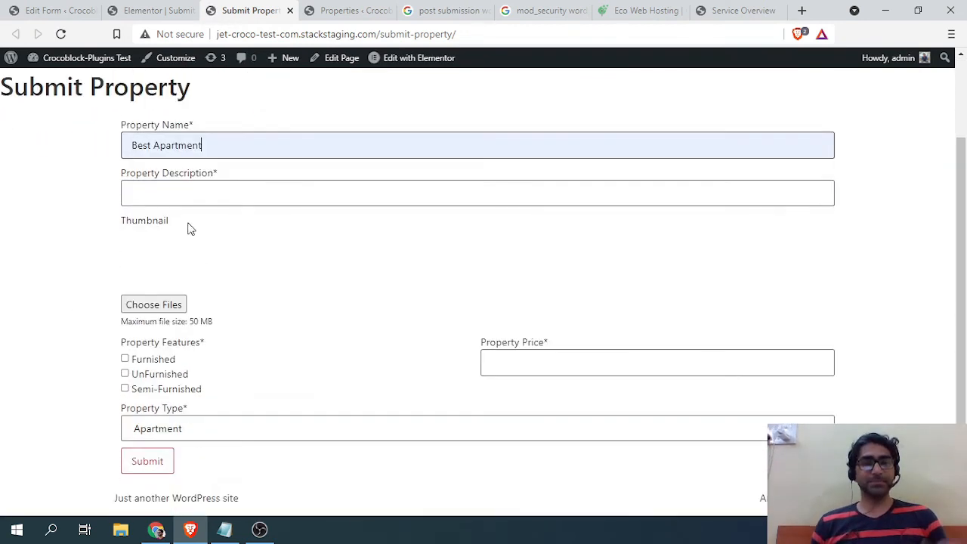
pyautogui.click(196, 195)
pyautogui.click(188, 225)
# Add a thumbnail file to the form, select the Furnished feature and enter 420 as the property price.
pyautogui.click(145, 303)
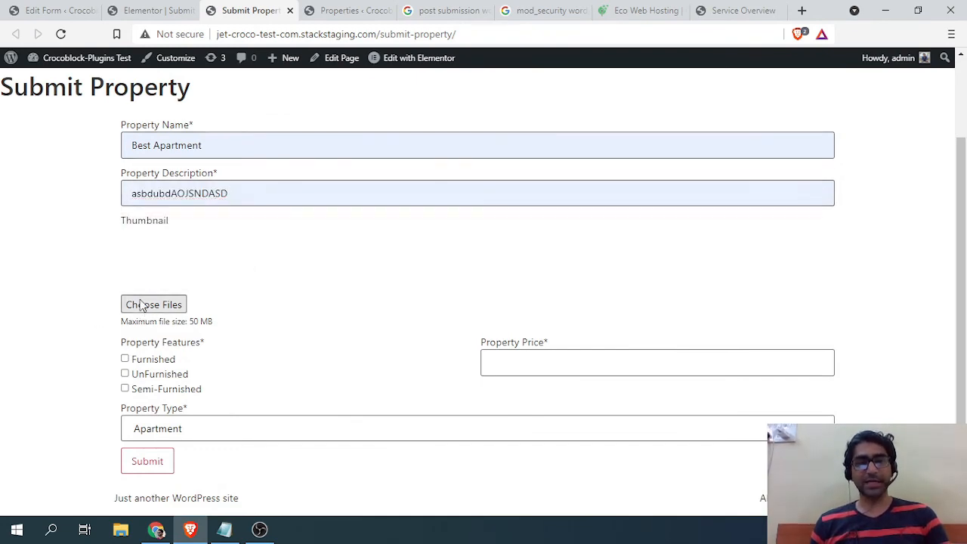
pyautogui.doubleClick(339, 138)
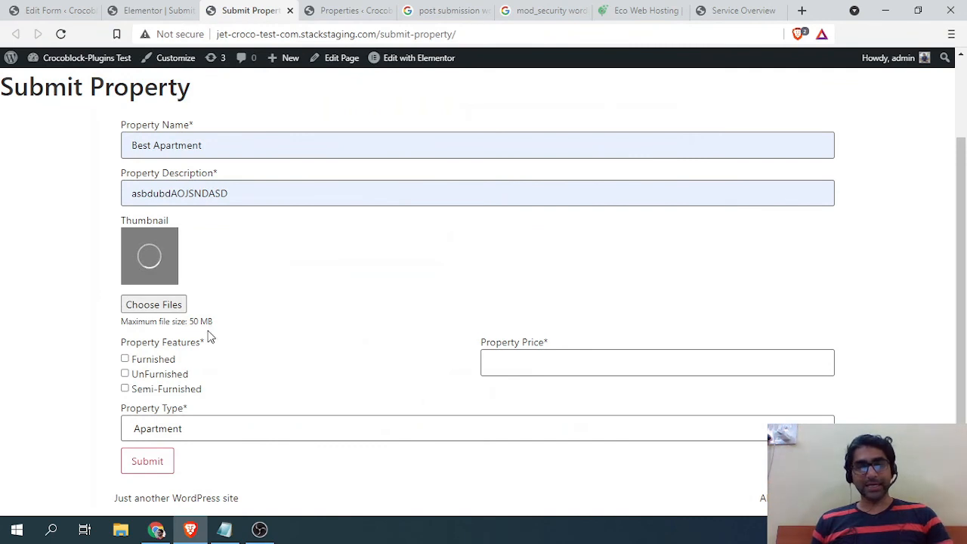
pyautogui.click(155, 360)
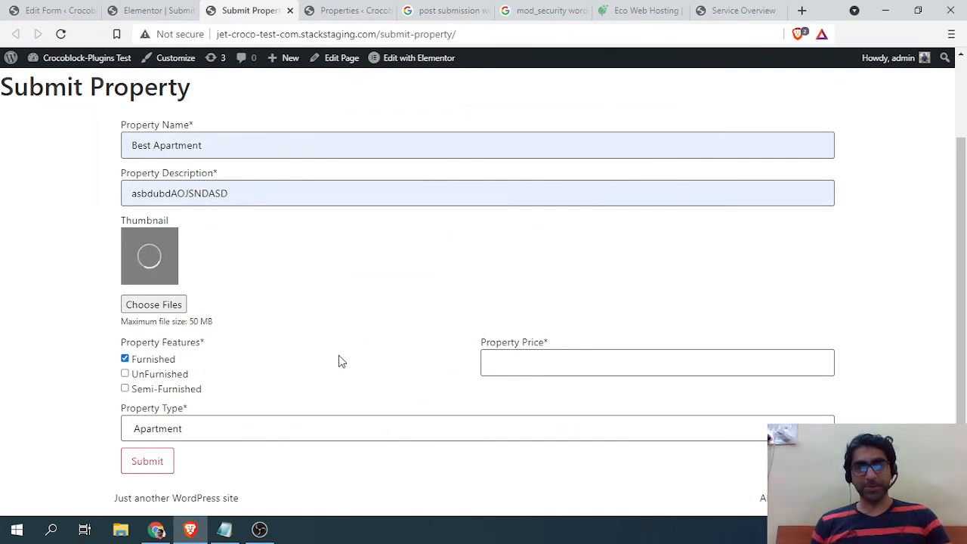
pyautogui.click(533, 349)
pyautogui.write('420')
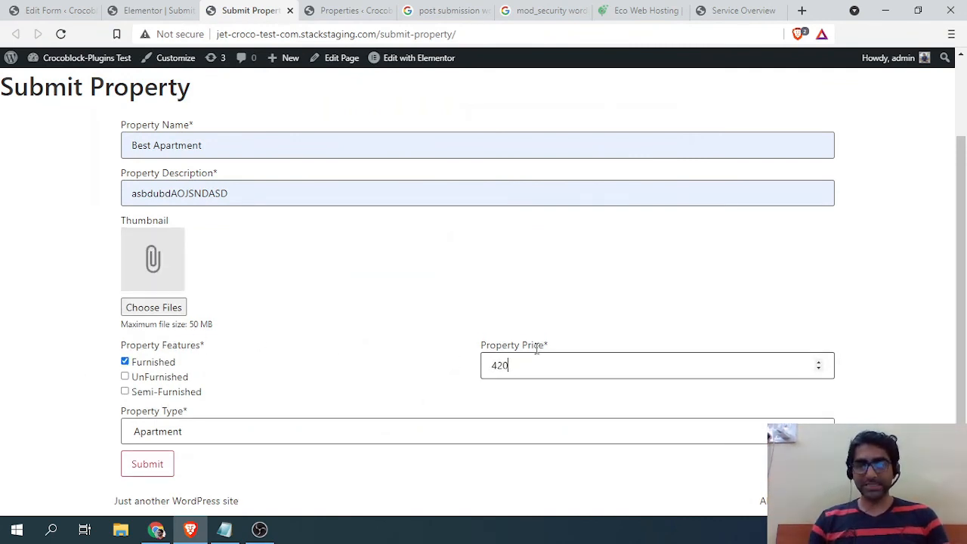
# Complete the property price as 4200000, choose Apartment as the property type and submit the live form.
pyautogui.write('0000')
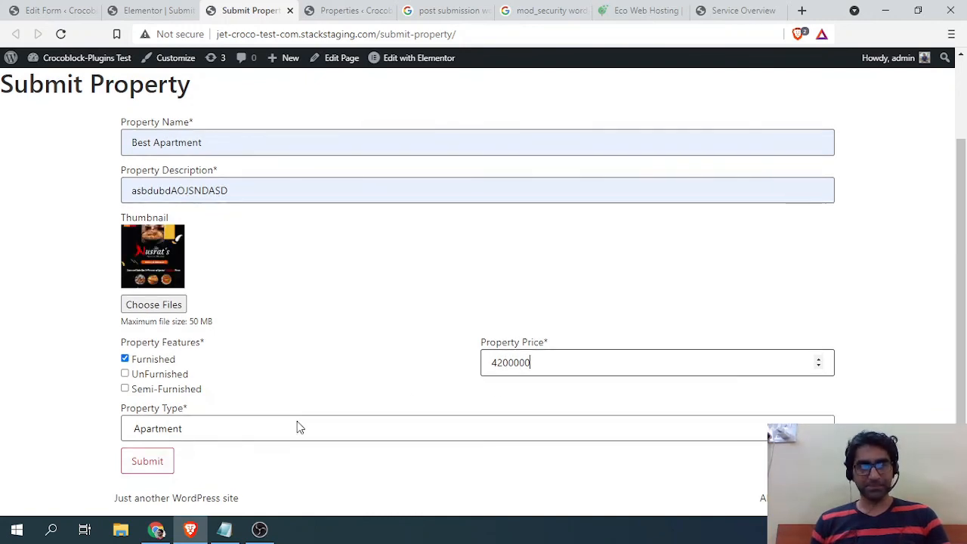
pyautogui.click(297, 420)
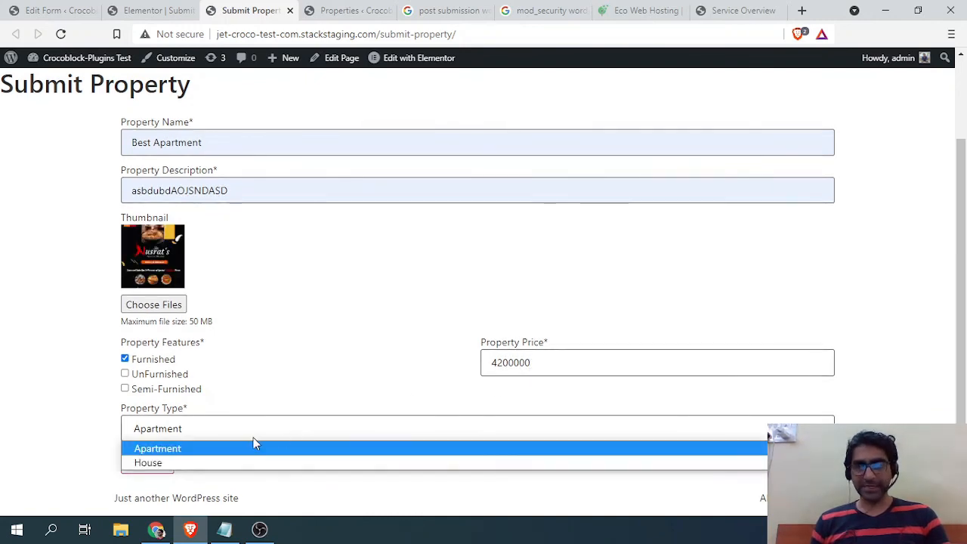
pyautogui.click(201, 449)
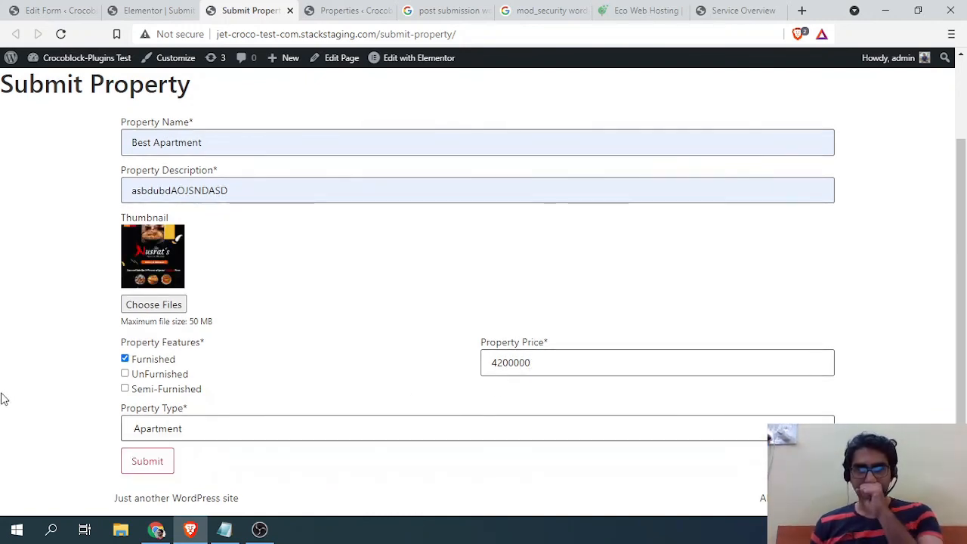
pyautogui.click(133, 461)
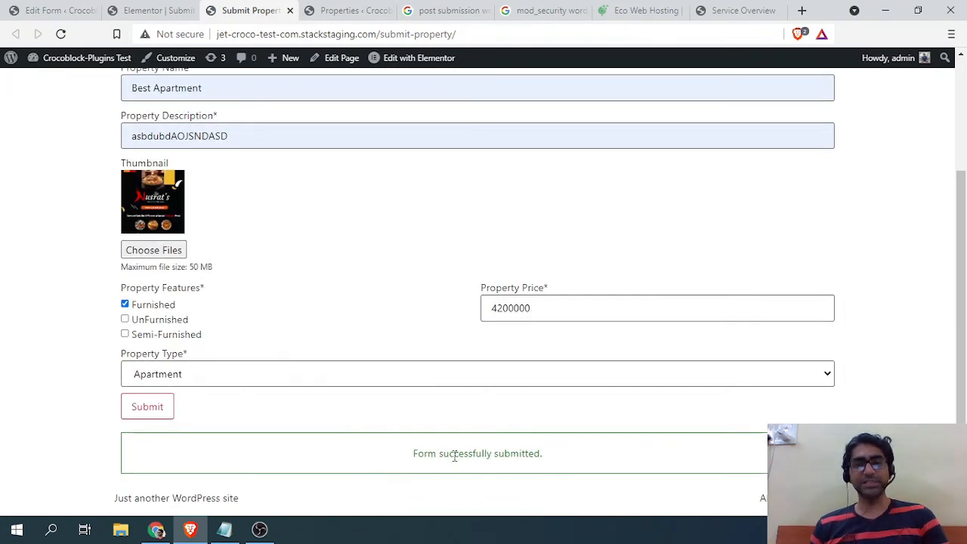
# Reload the Properties list to check for the submitted entry, and review the submitted values on the live Submit Property page.
pyautogui.click(329, 17)
pyautogui.click(61, 34)
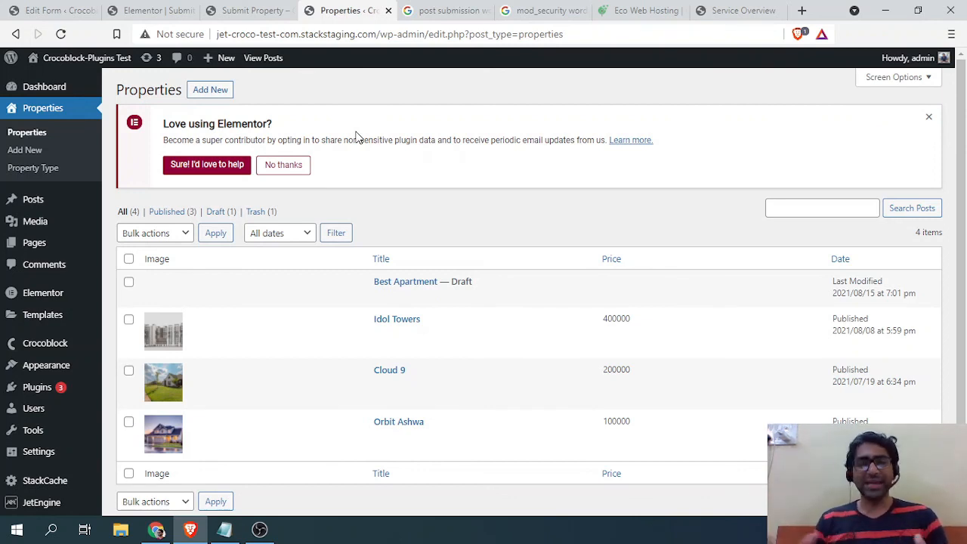
pyautogui.click(253, 12)
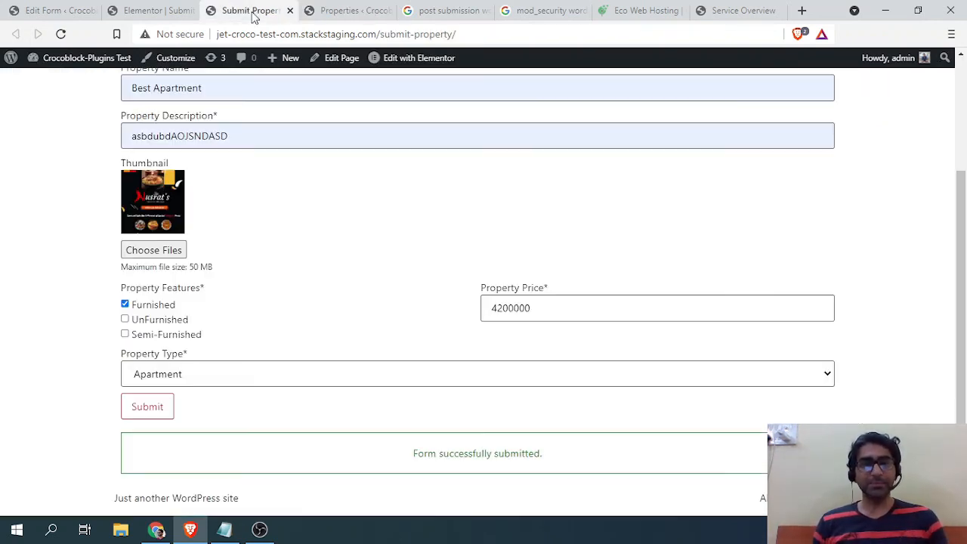
pyautogui.scroll(3, 332, 227)
pyautogui.scroll(-3, 330, 224)
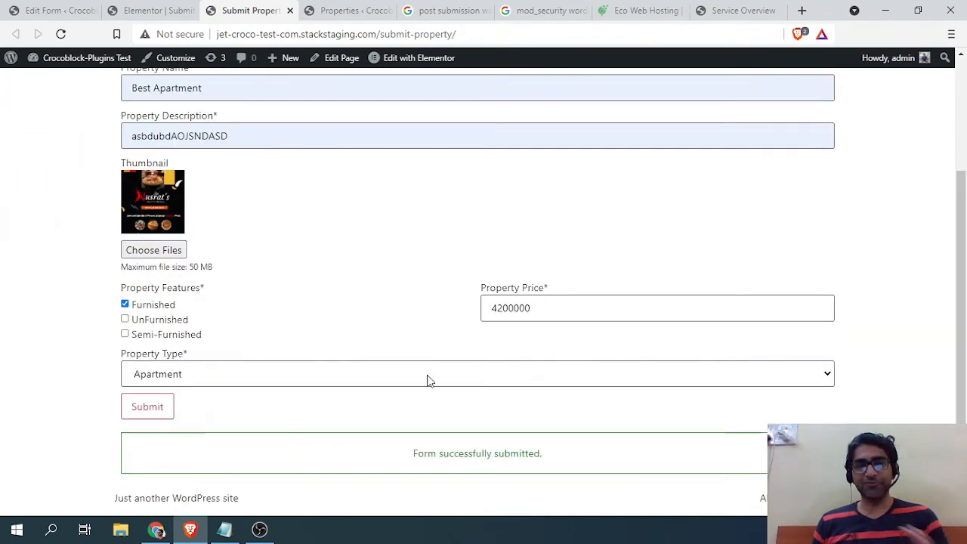
pyautogui.scroll(2, 330, 219)
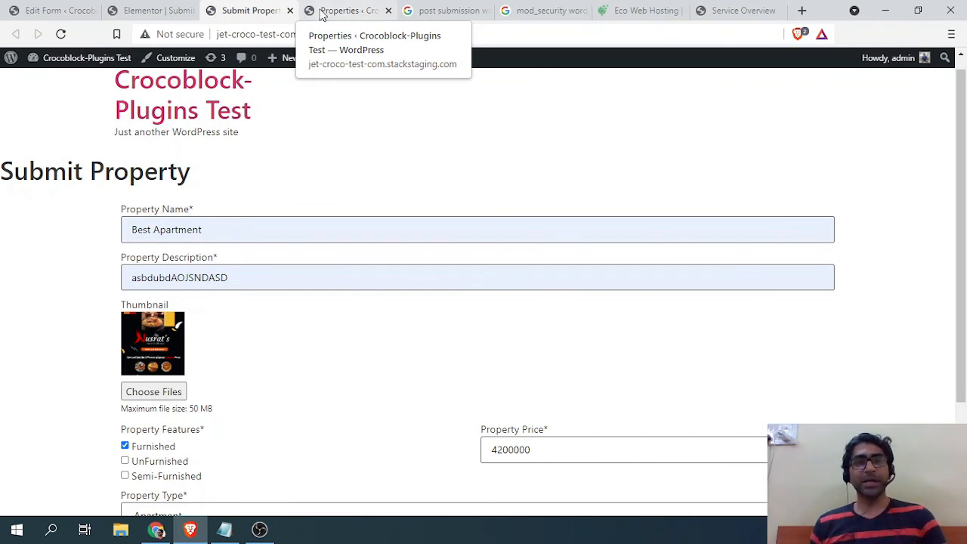
# Return to the Properties list and close the Elementor editor tab of the Submit Property page.
pyautogui.click(320, 12)
pyautogui.click(192, 11)
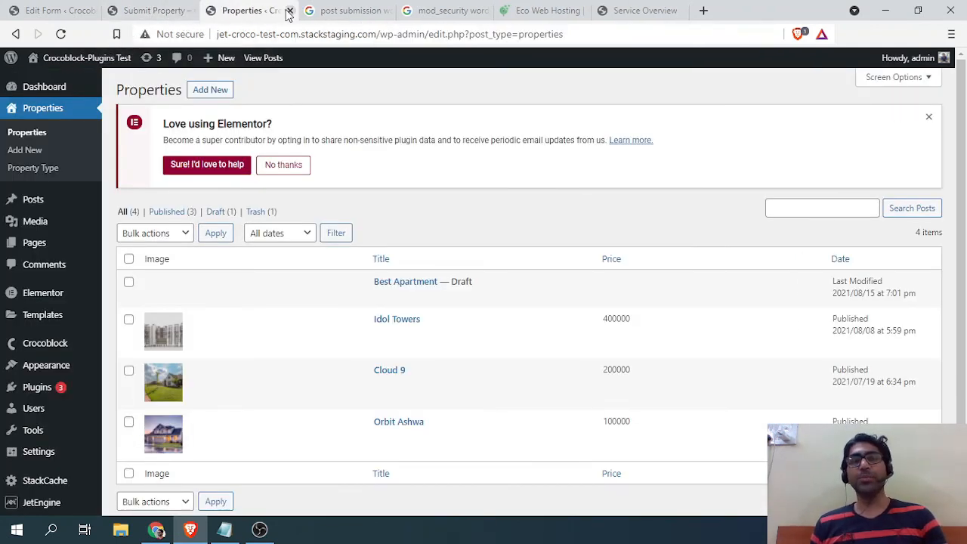